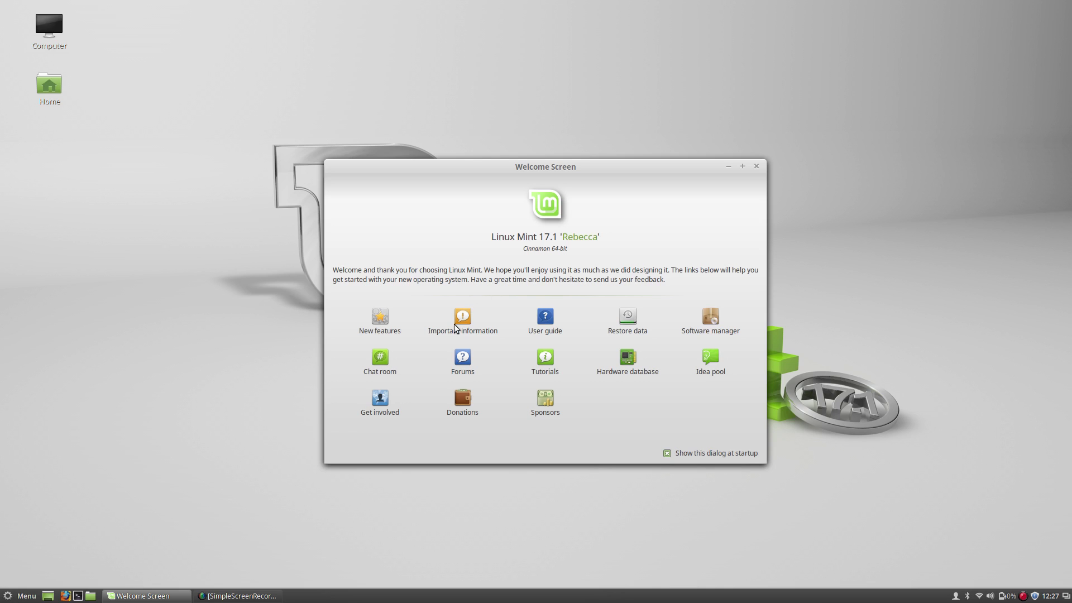
{"action": "left_click", "coordinate": [8, 598]}
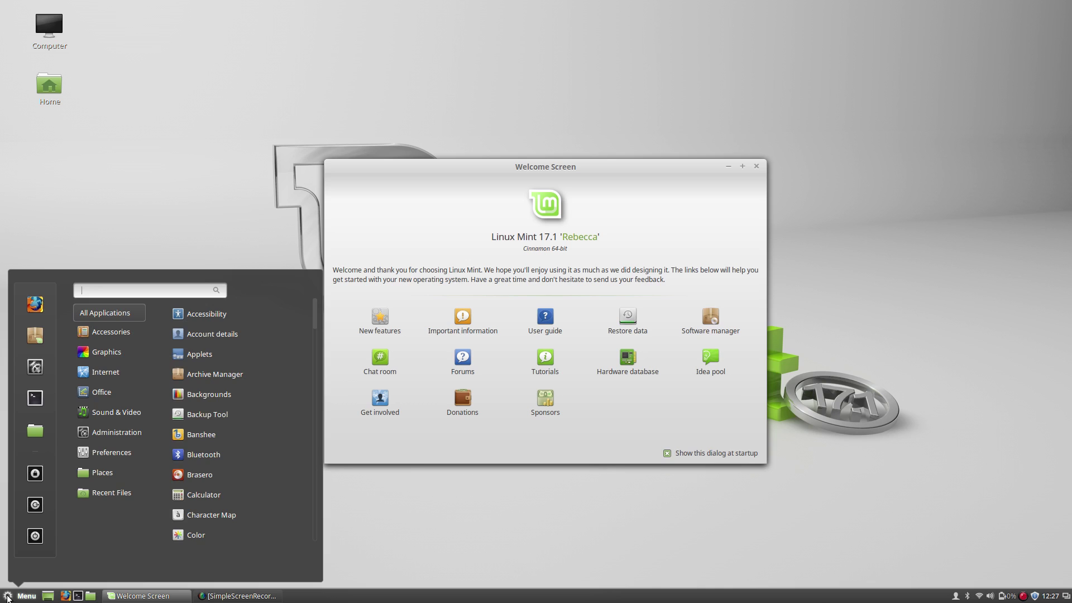
{"action": "left_click", "coordinate": [8, 598]}
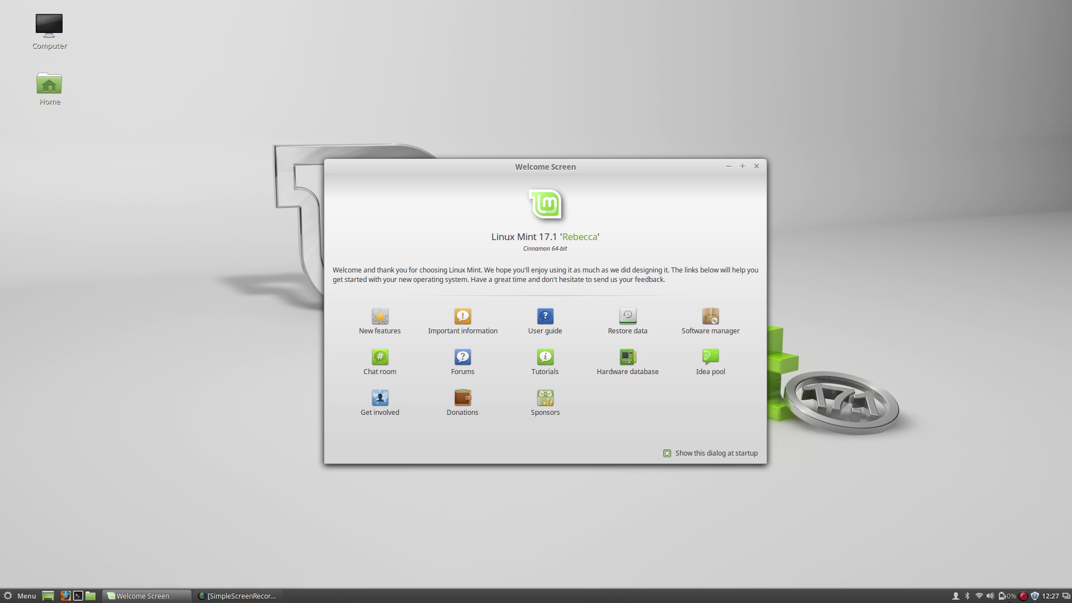
{"action": "left_click", "coordinate": [4, 599]}
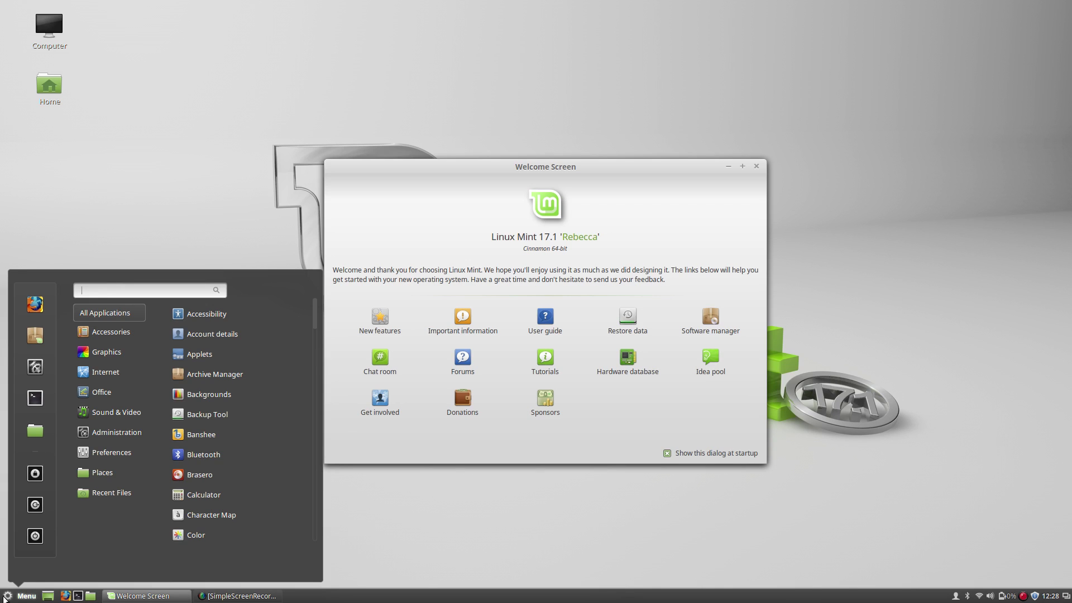
{"action": "left_click", "coordinate": [4, 600]}
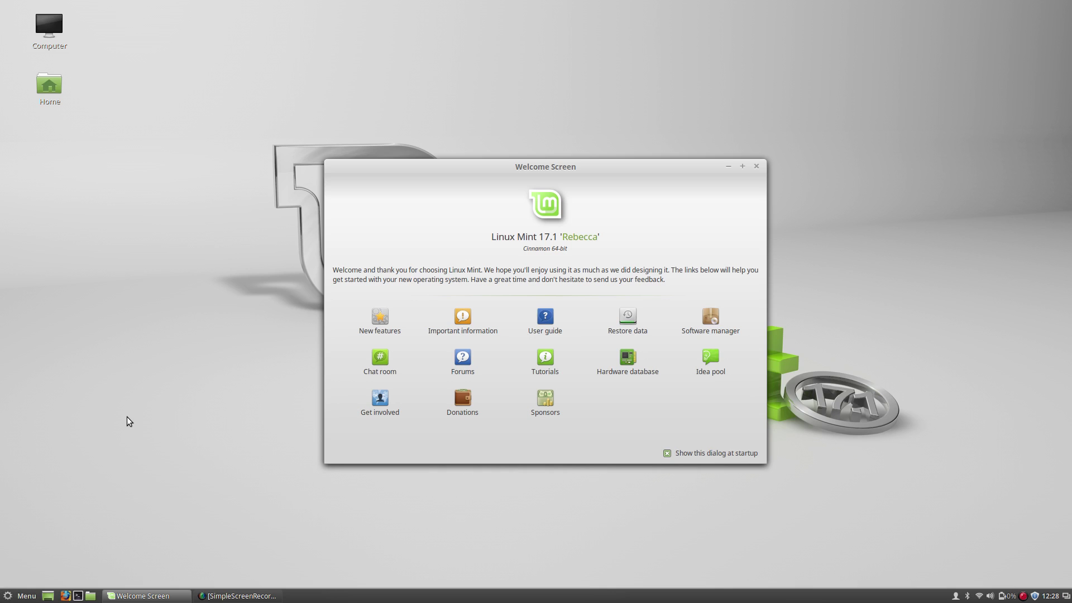
Join the #linuxmint-help channel on SpotChat and browse its user list and chat history.
{"action": "left_click_drag", "start_coordinate": [596, 173], "coordinate": [597, 169]}
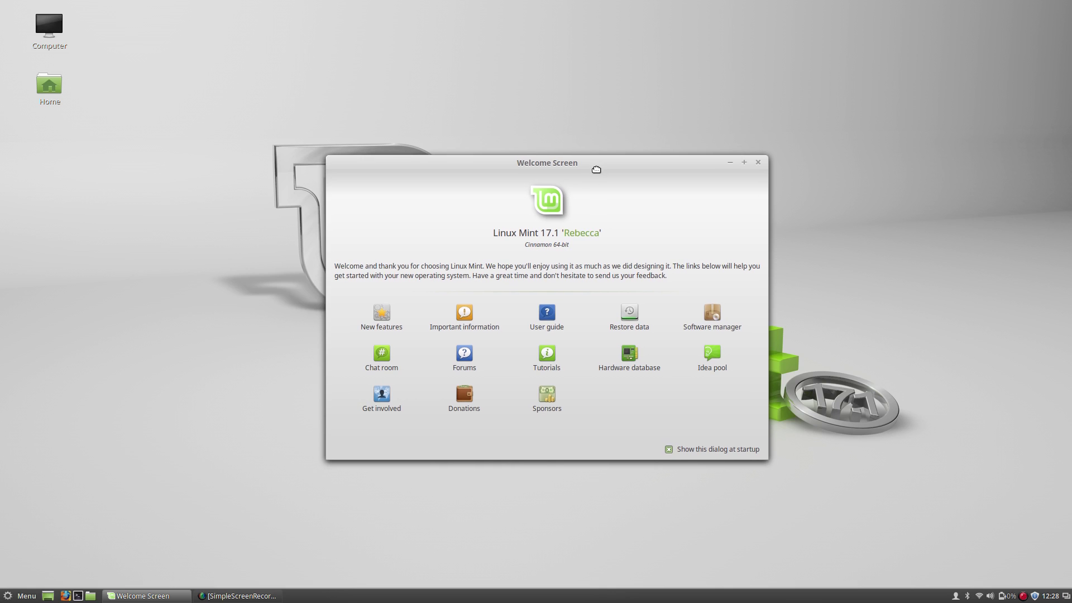
{"action": "left_click", "coordinate": [387, 361]}
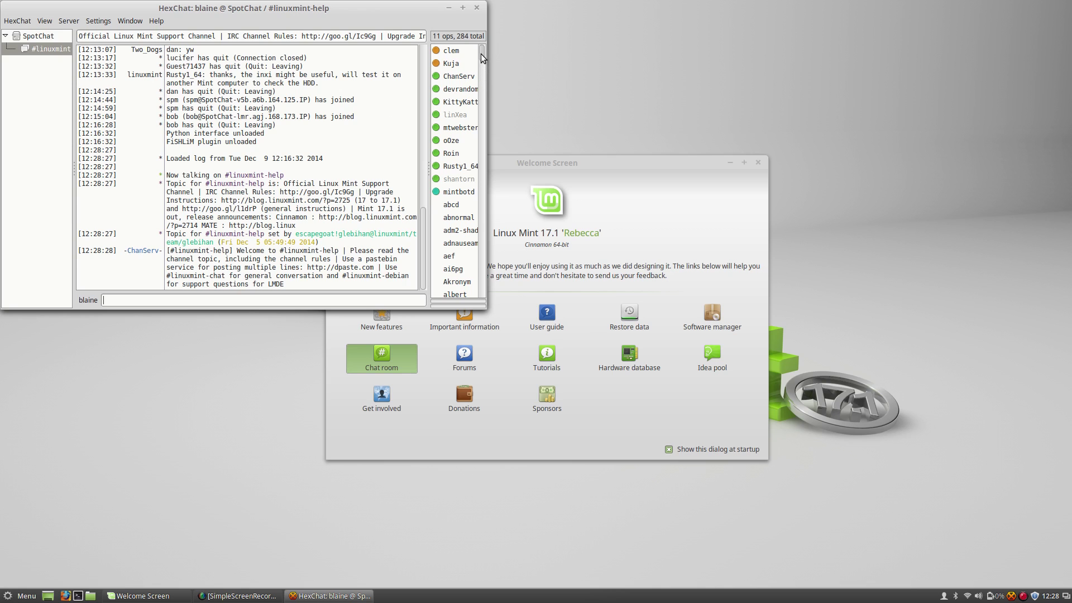
{"action": "mouse_move", "coordinate": [480, 54]}
{"action": "left_mouse_down"}
{"action": "mouse_move", "coordinate": [482, 66]}
{"action": "mouse_move", "coordinate": [482, 56]}
{"action": "left_mouse_up"}
{"action": "left_click_drag", "start_coordinate": [481, 55], "coordinate": [480, 215]}
{"action": "scroll", "coordinate": [469, 201], "scroll_direction": "up", "scroll_amount": 10}
{"action": "scroll", "coordinate": [208, 184], "scroll_direction": "up", "scroll_amount": 3}
{"action": "scroll", "coordinate": [208, 184], "scroll_direction": "up", "scroll_amount": 10}
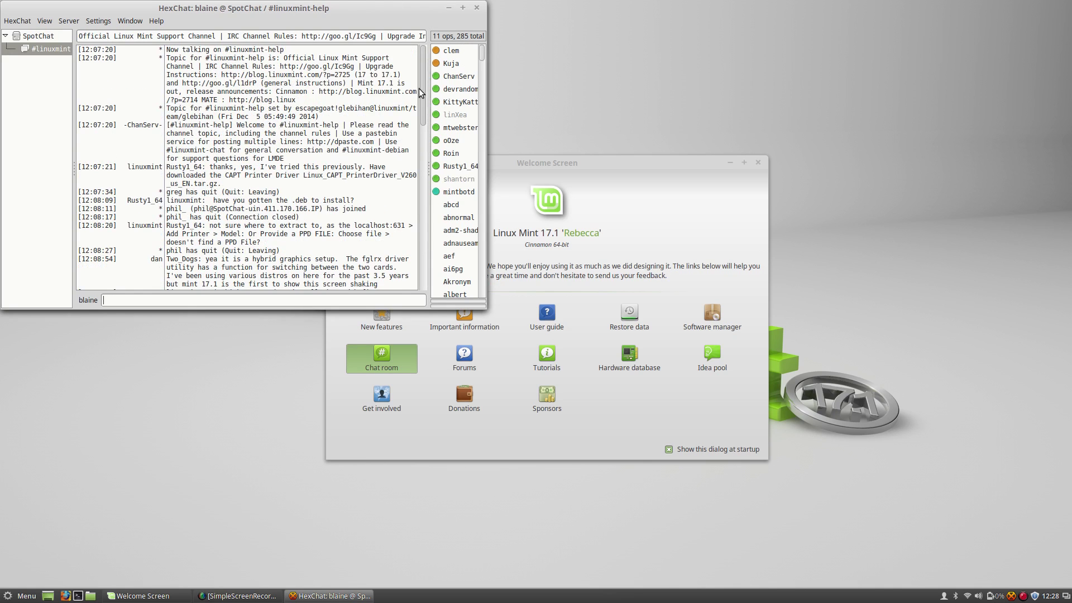
{"action": "left_click_drag", "start_coordinate": [423, 92], "coordinate": [385, 73]}
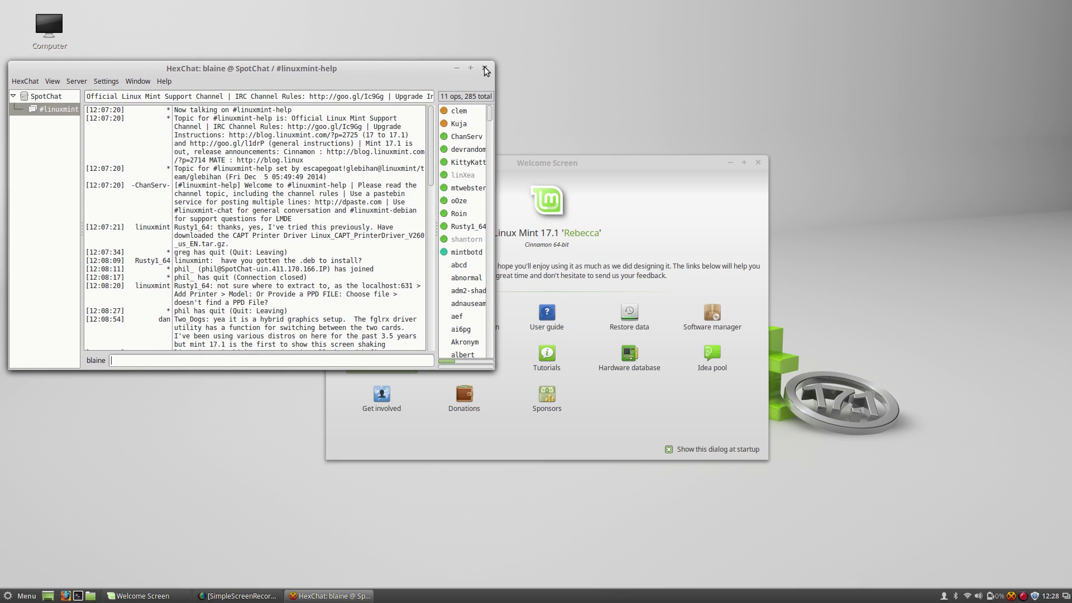
Close HexChat and open the Linux Mint User Guide, moving and enlarging its window.
{"action": "left_click", "coordinate": [485, 68]}
{"action": "left_click", "coordinate": [551, 317]}
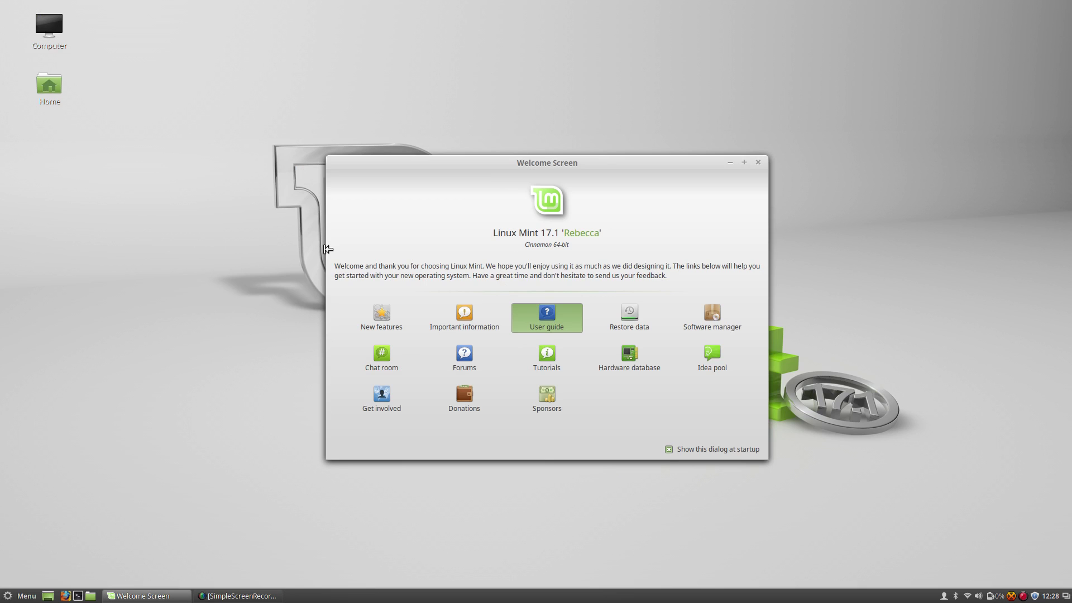
{"action": "left_click_drag", "start_coordinate": [887, 173], "coordinate": [357, 122]}
{"action": "left_click_drag", "start_coordinate": [529, 435], "coordinate": [682, 476]}
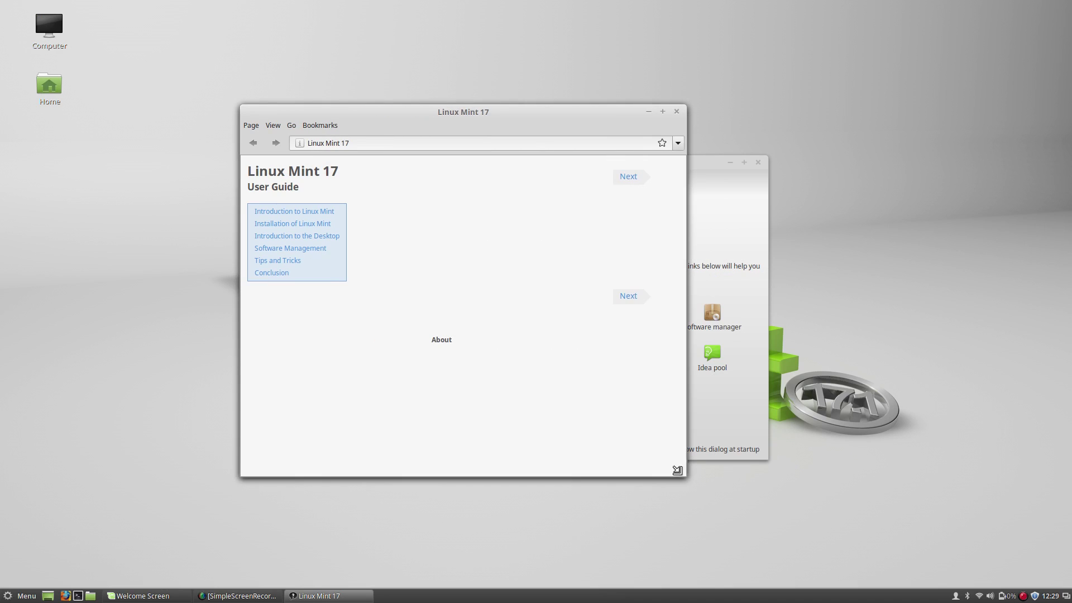
Read the guide's Introduction to the Desktop and The Menu pages, then close the guide.
{"action": "left_click", "coordinate": [294, 237]}
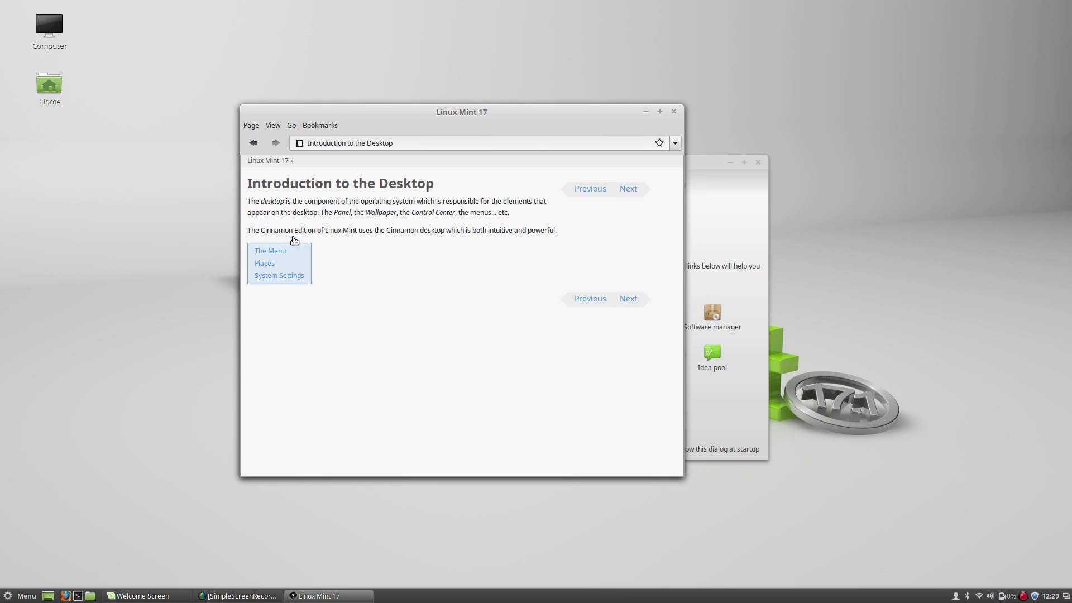
{"action": "left_click", "coordinate": [267, 250]}
{"action": "scroll", "coordinate": [322, 249], "scroll_direction": "down", "scroll_amount": 3}
{"action": "scroll", "coordinate": [323, 250], "scroll_direction": "up", "scroll_amount": 3}
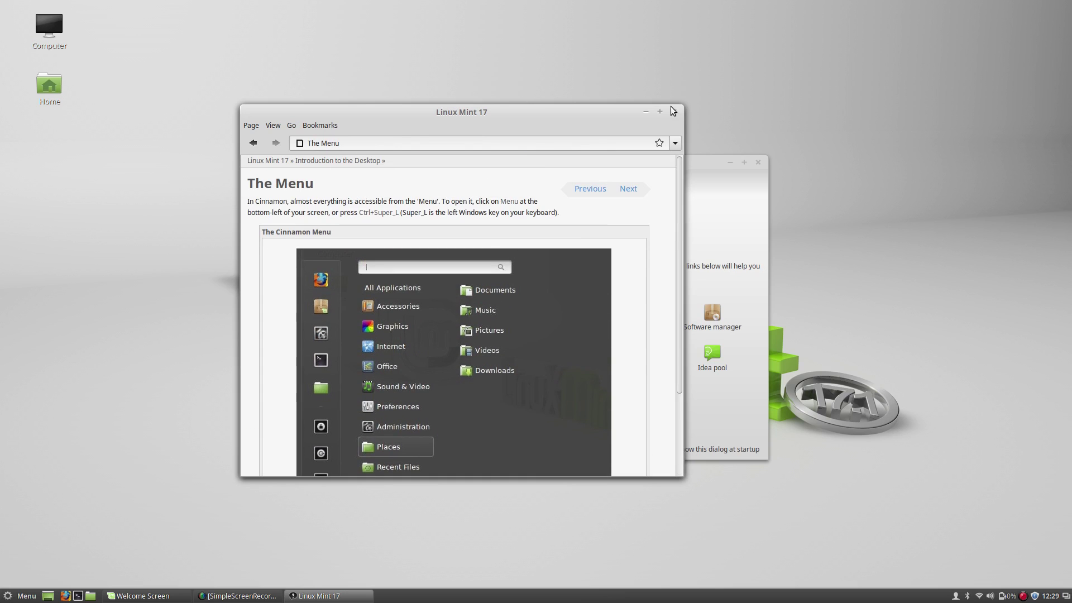
{"action": "left_click", "coordinate": [673, 111]}
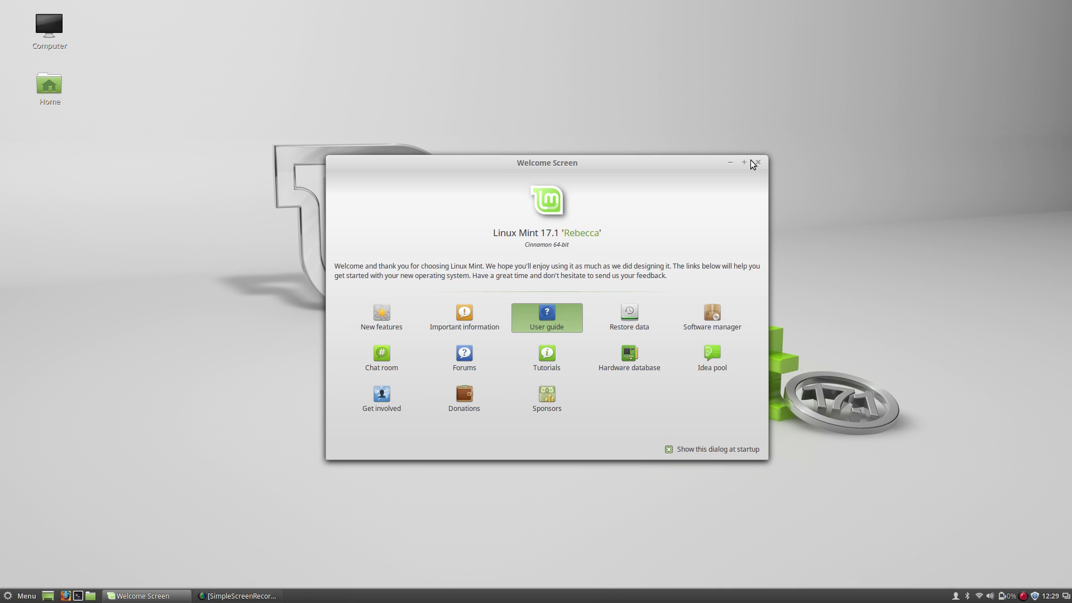
Stop the Welcome Screen from showing at startup and bring up the desktop background settings.
{"action": "left_click", "coordinate": [705, 453]}
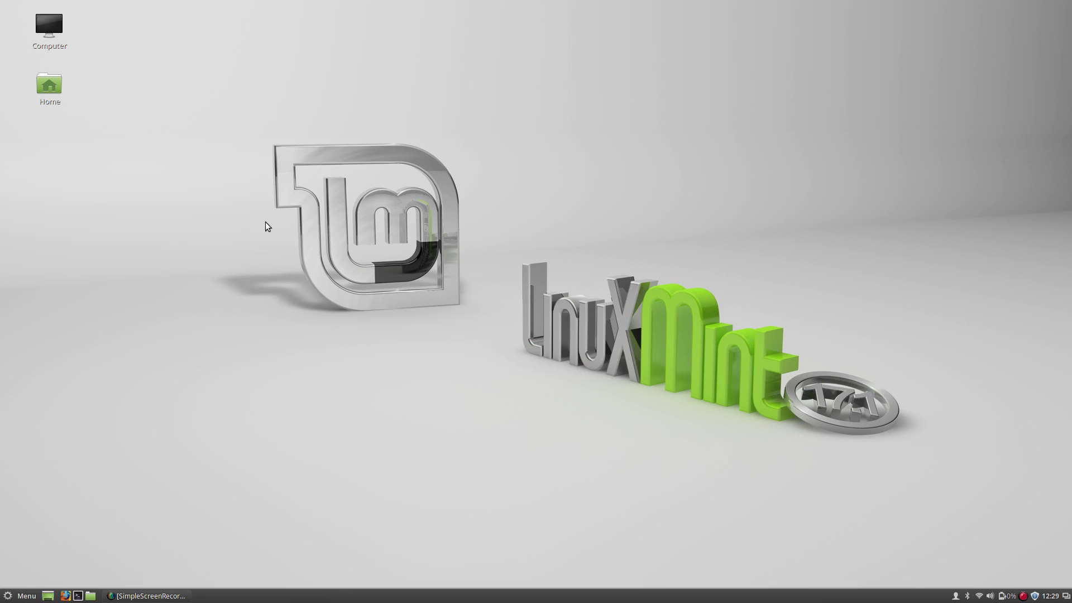
{"action": "right_click", "coordinate": [210, 126]}
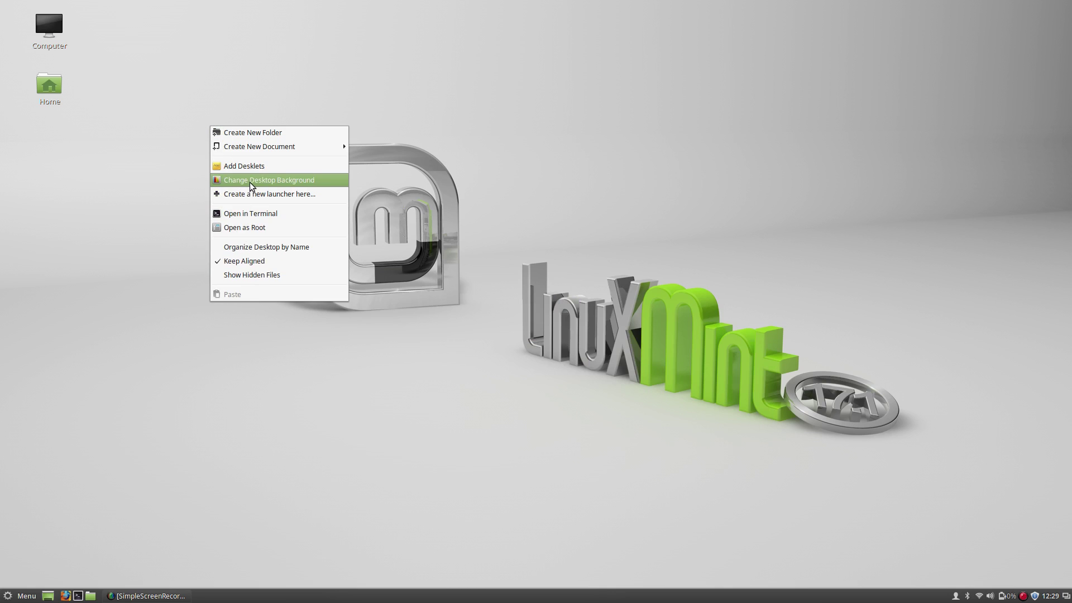
{"action": "left_click", "coordinate": [251, 180]}
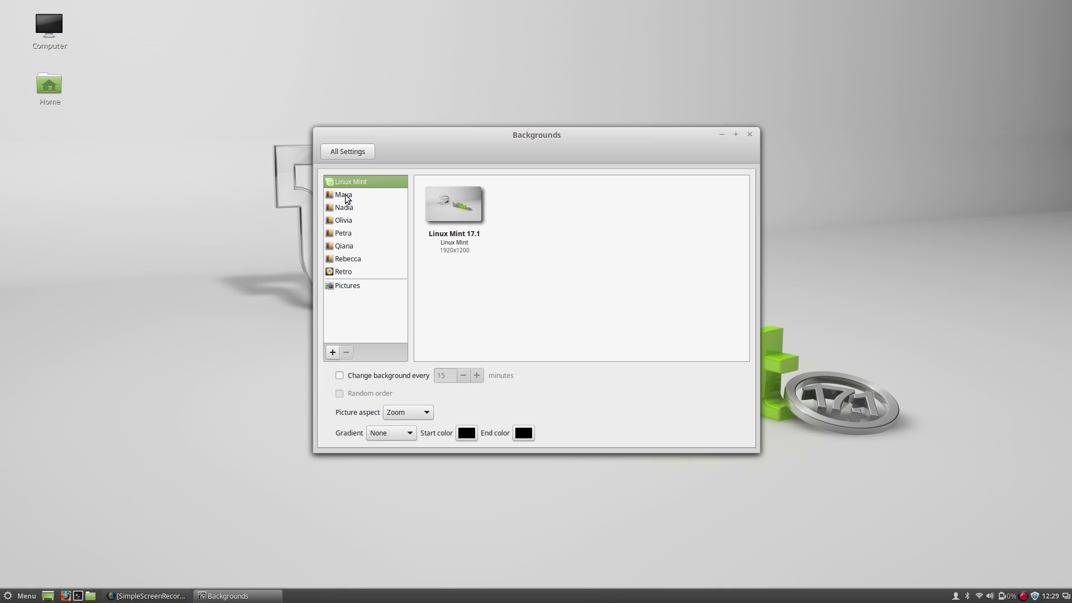
Browse the Maya, Nadia, Olivia and Retro collections and set Retro's Fresh image as wallpaper.
{"action": "left_click", "coordinate": [344, 195]}
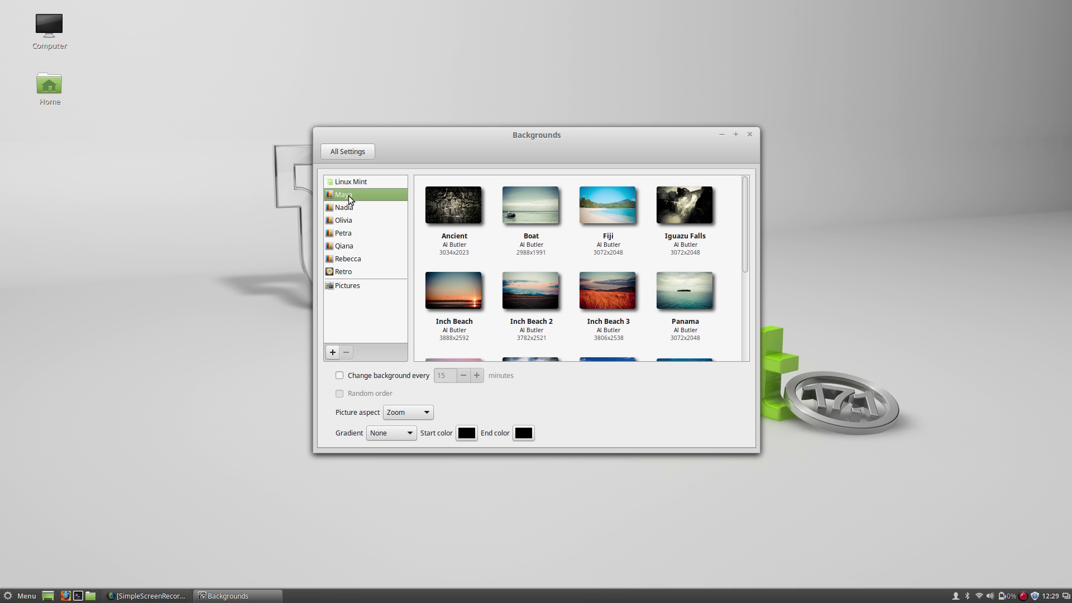
{"action": "scroll", "coordinate": [468, 271], "scroll_direction": "down", "scroll_amount": 5}
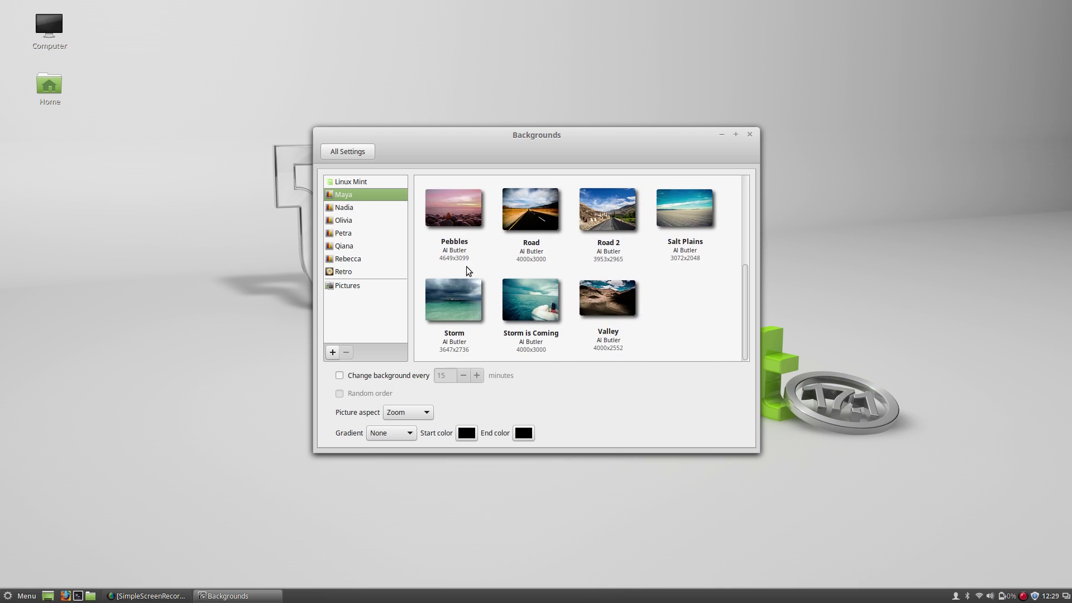
{"action": "scroll", "coordinate": [468, 271], "scroll_direction": "up", "scroll_amount": 5}
{"action": "scroll", "coordinate": [471, 233], "scroll_direction": "down", "scroll_amount": 5}
{"action": "left_click", "coordinate": [363, 210]}
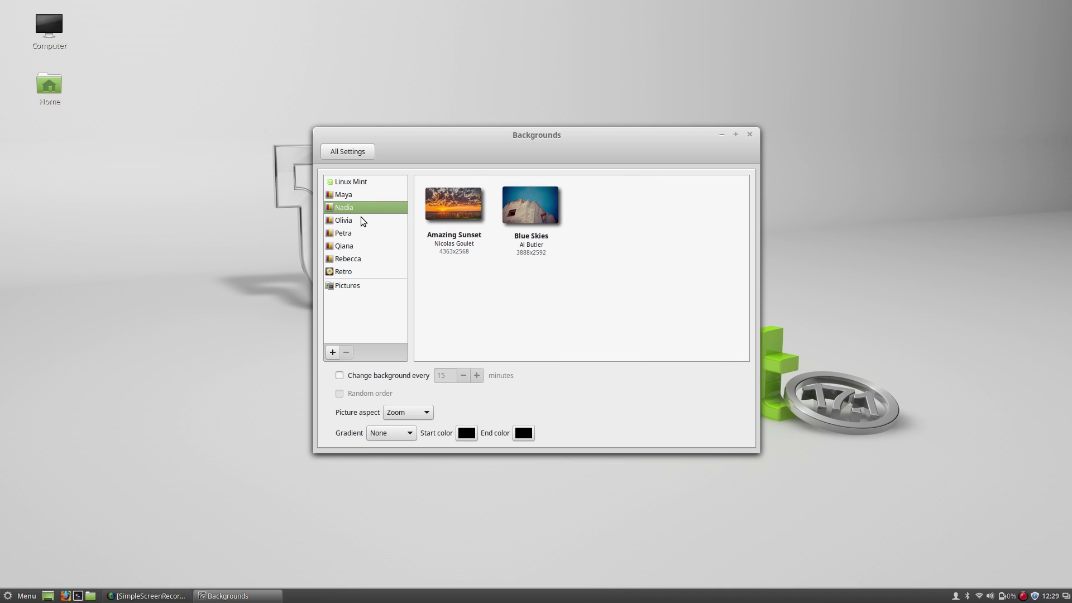
{"action": "left_click", "coordinate": [363, 221]}
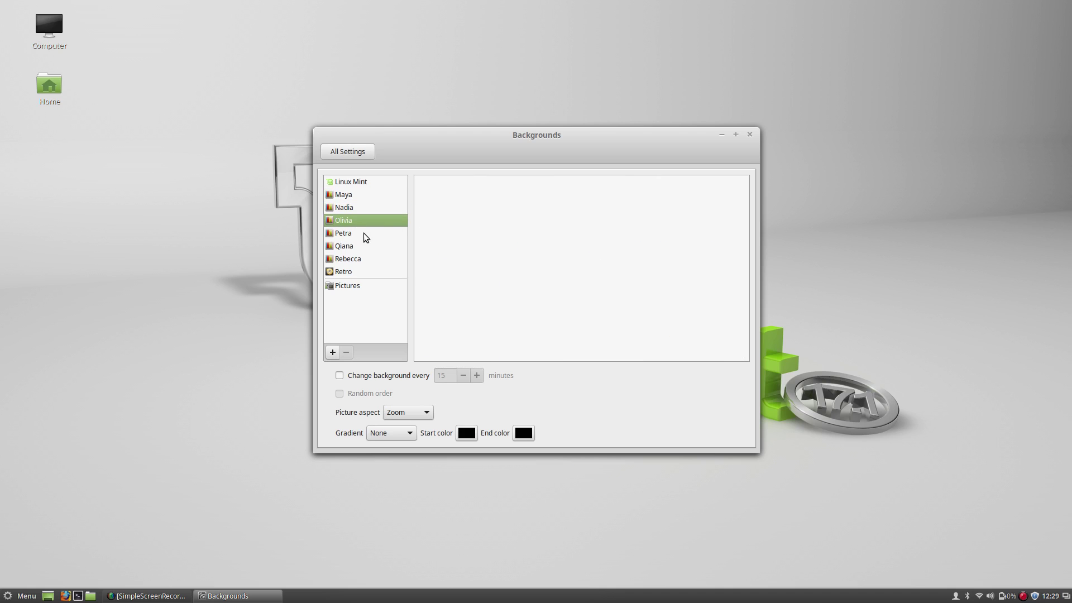
{"action": "left_click", "coordinate": [364, 273]}
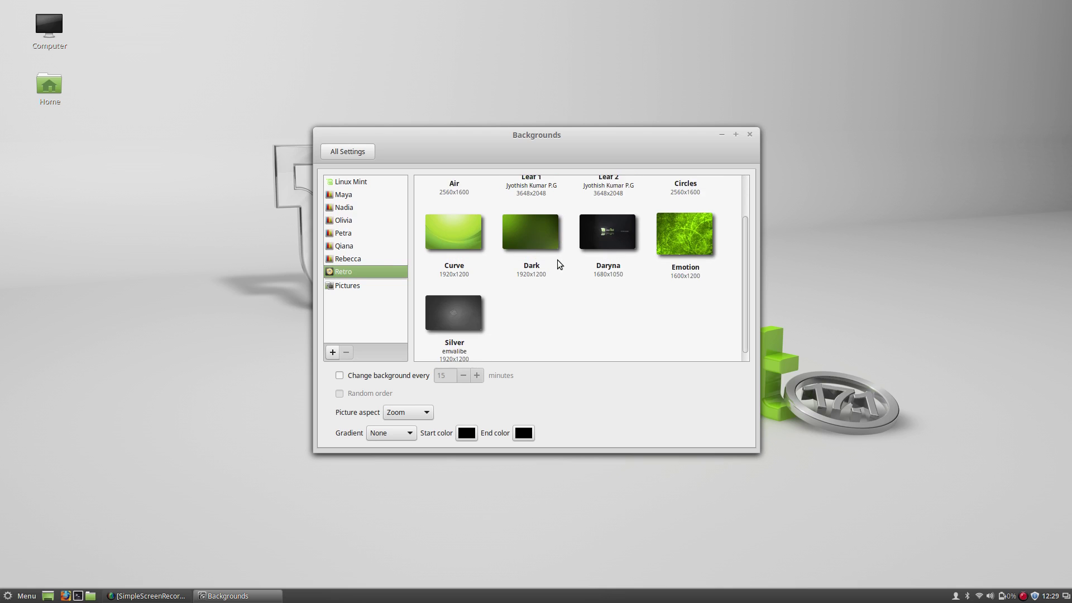
{"action": "scroll", "coordinate": [536, 268], "scroll_direction": "down", "scroll_amount": 6}
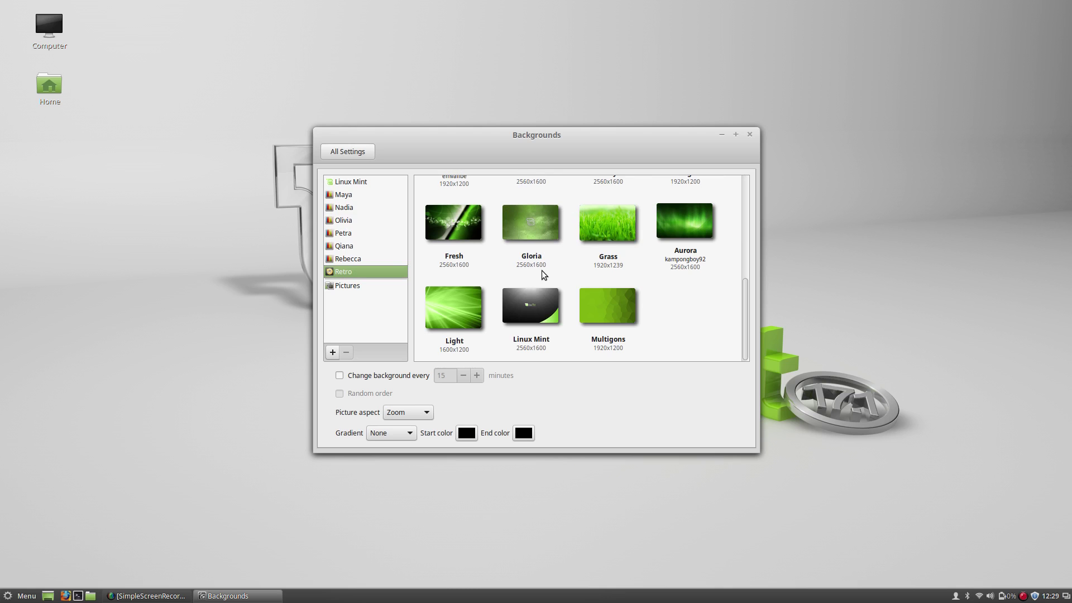
{"action": "left_click", "coordinate": [453, 233]}
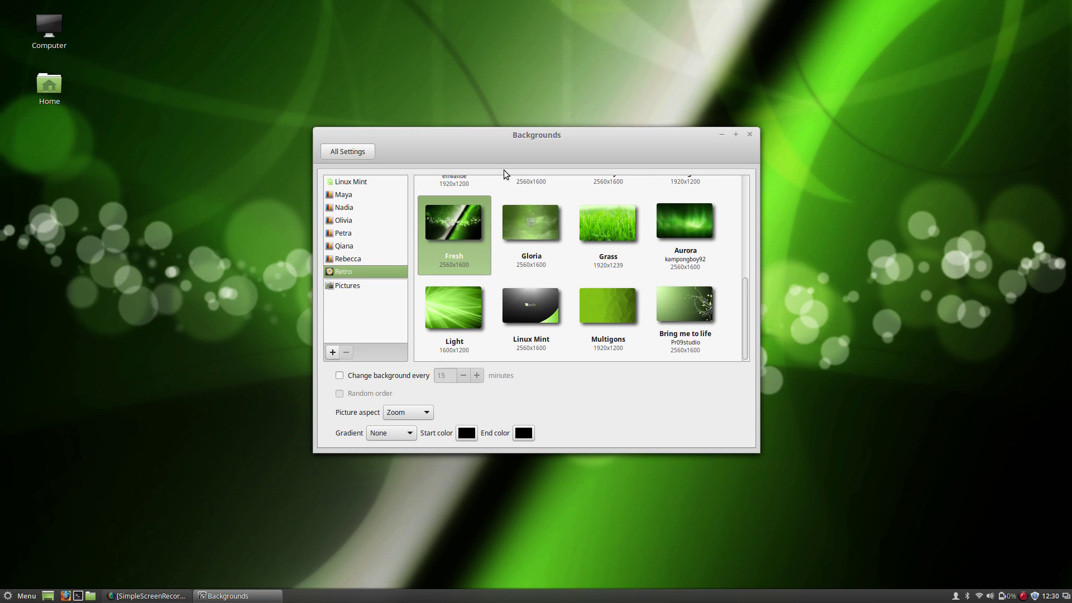
Move the Backgrounds window aside to view the new wallpaper, then close it.
{"action": "left_click_drag", "start_coordinate": [547, 131], "coordinate": [516, 128]}
{"action": "scroll", "coordinate": [548, 256], "scroll_direction": "down", "scroll_amount": 3}
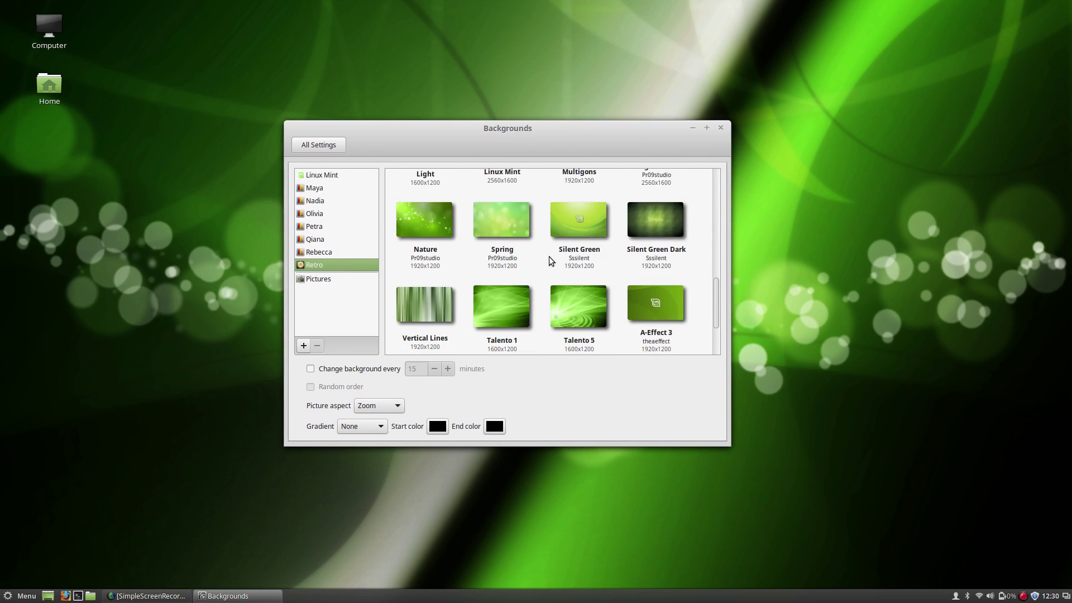
{"action": "scroll", "coordinate": [548, 256], "scroll_direction": "up", "scroll_amount": 3}
{"action": "scroll", "coordinate": [548, 256], "scroll_direction": "down", "scroll_amount": 3}
{"action": "scroll", "coordinate": [548, 256], "scroll_direction": "down", "scroll_amount": 2}
{"action": "scroll", "coordinate": [548, 257], "scroll_direction": "up", "scroll_amount": 5}
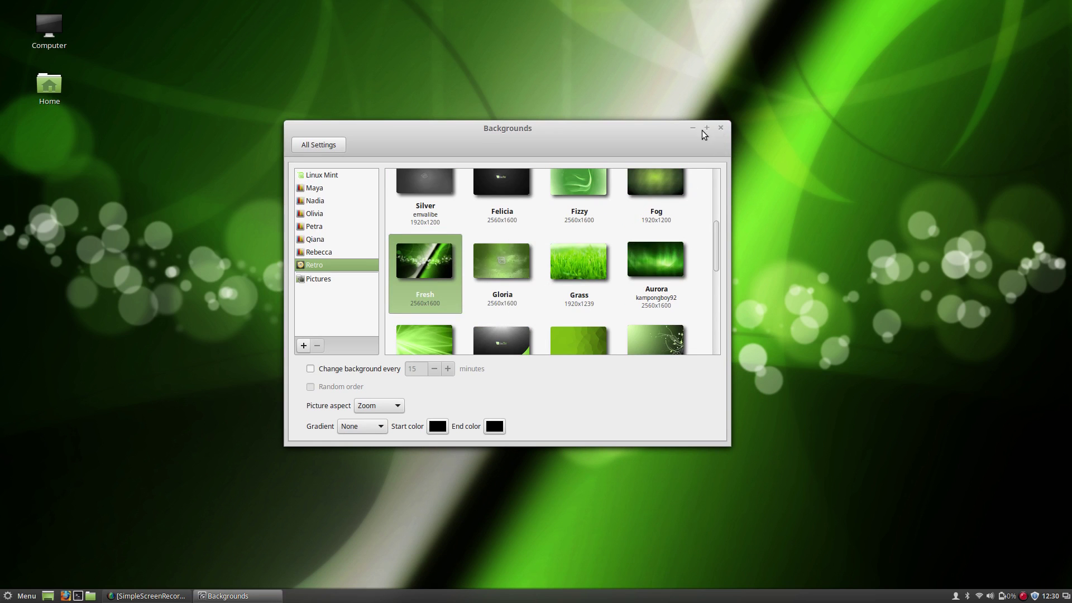
{"action": "left_click", "coordinate": [719, 128]}
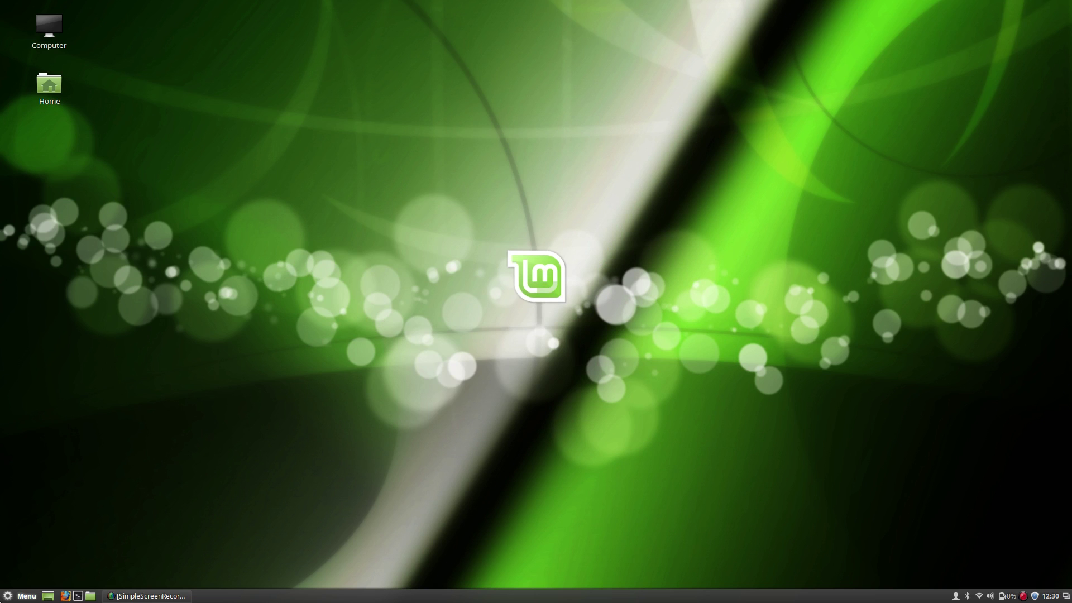
Launch Software Sources from a 'softw' menu search, authenticating with the password.
{"action": "key", "text": "super"}
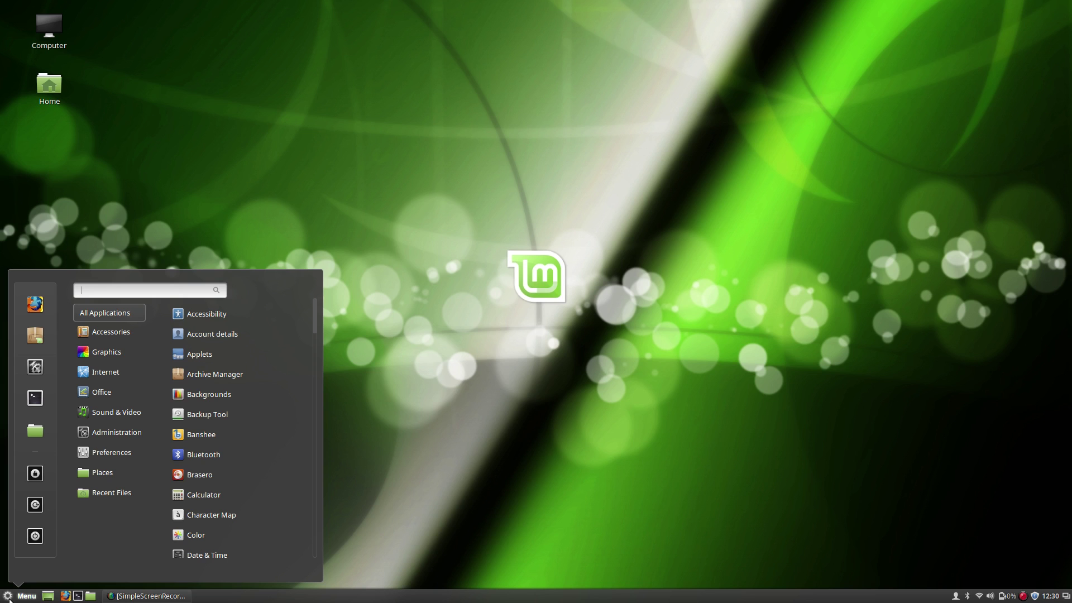
{"action": "type", "text": "software"}
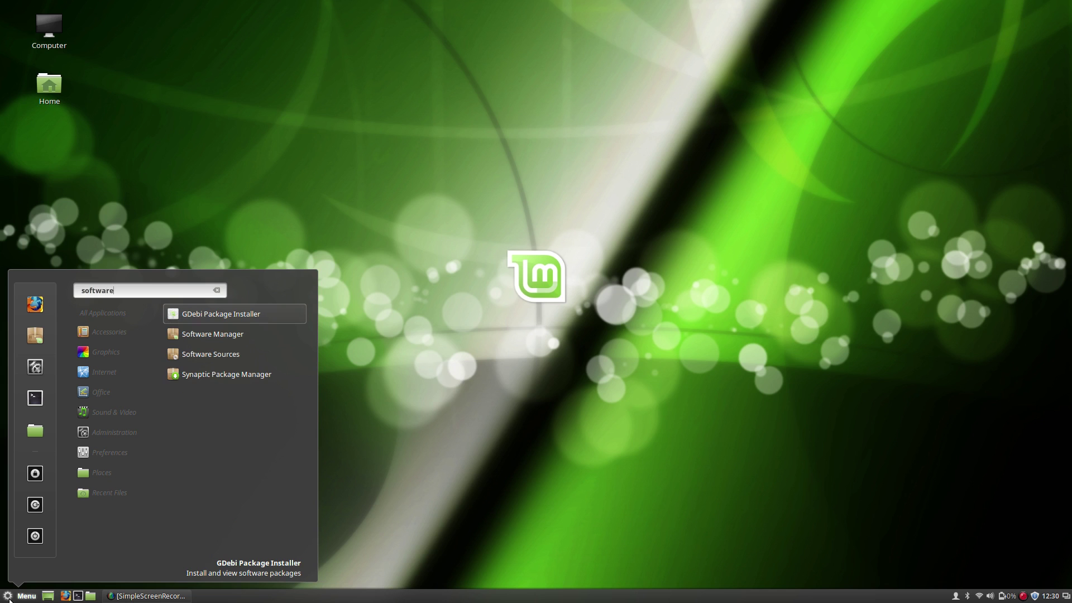
{"action": "left_click", "coordinate": [186, 353]}
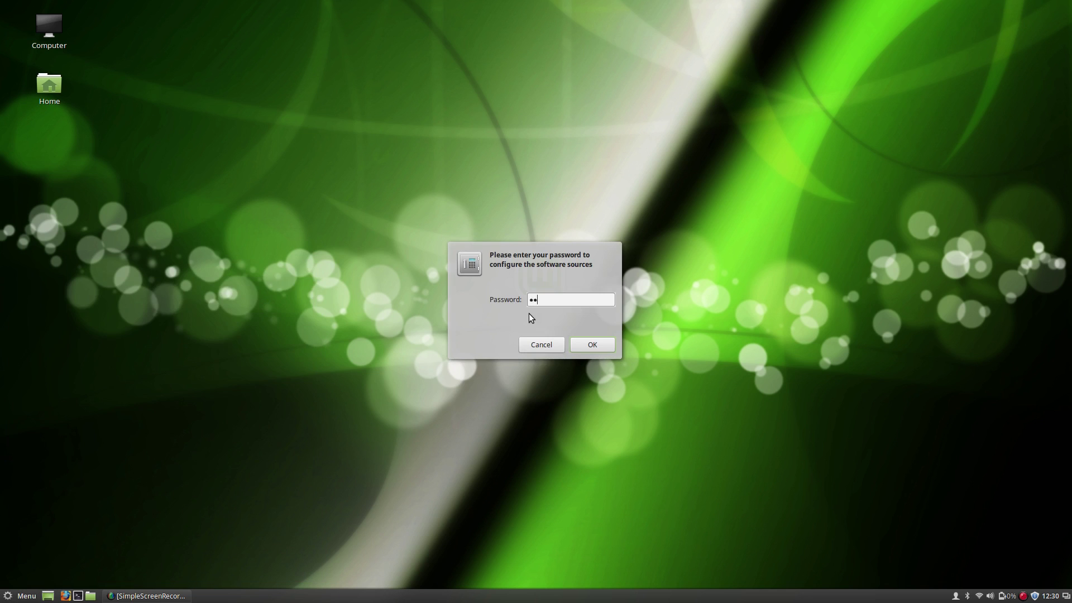
{"action": "key", "text": "Return"}
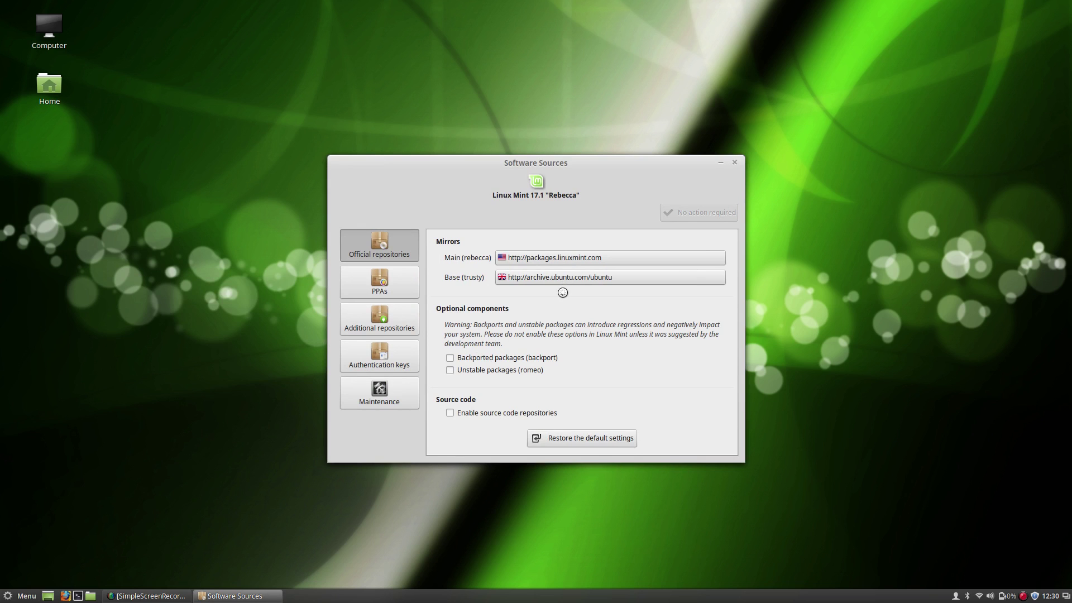
{"action": "mouse_move", "coordinate": [525, 168]}
{"action": "left_mouse_down"}
{"action": "mouse_move", "coordinate": [512, 188]}
{"action": "mouse_move", "coordinate": [542, 167]}
{"action": "mouse_move", "coordinate": [531, 161]}
{"action": "left_mouse_up"}
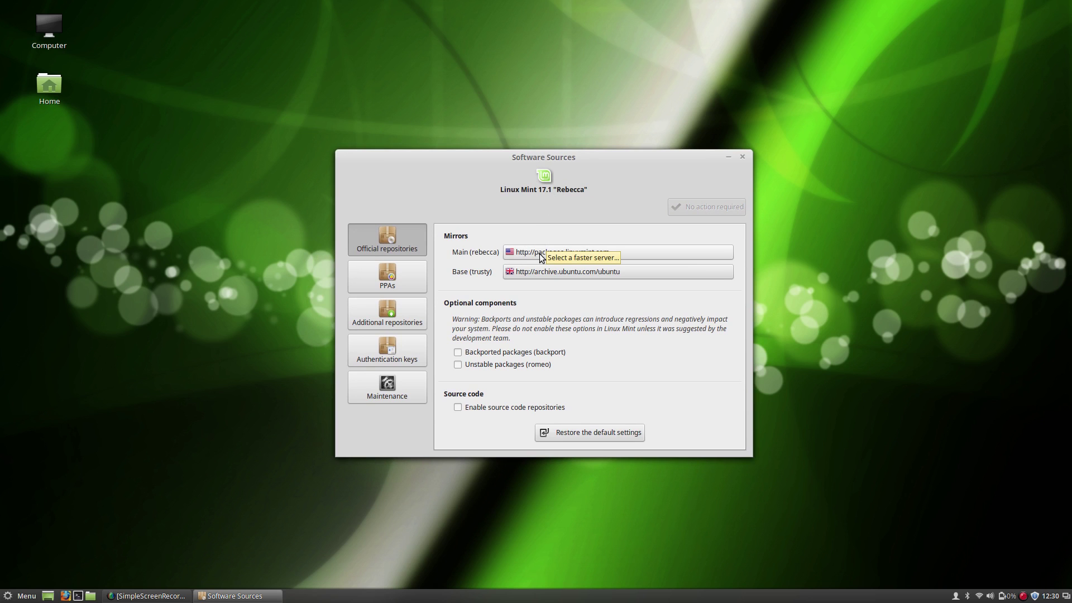
Set the Main mirror to mirror.internode.on.net and apply it.
{"action": "left_click", "coordinate": [539, 254]}
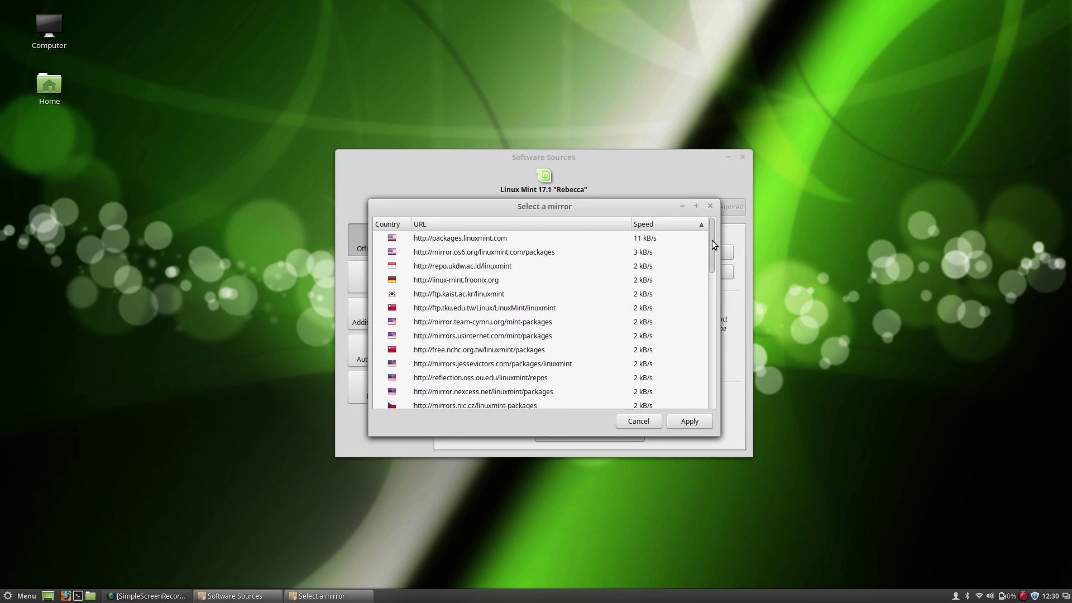
{"action": "left_click_drag", "start_coordinate": [712, 240], "coordinate": [709, 174]}
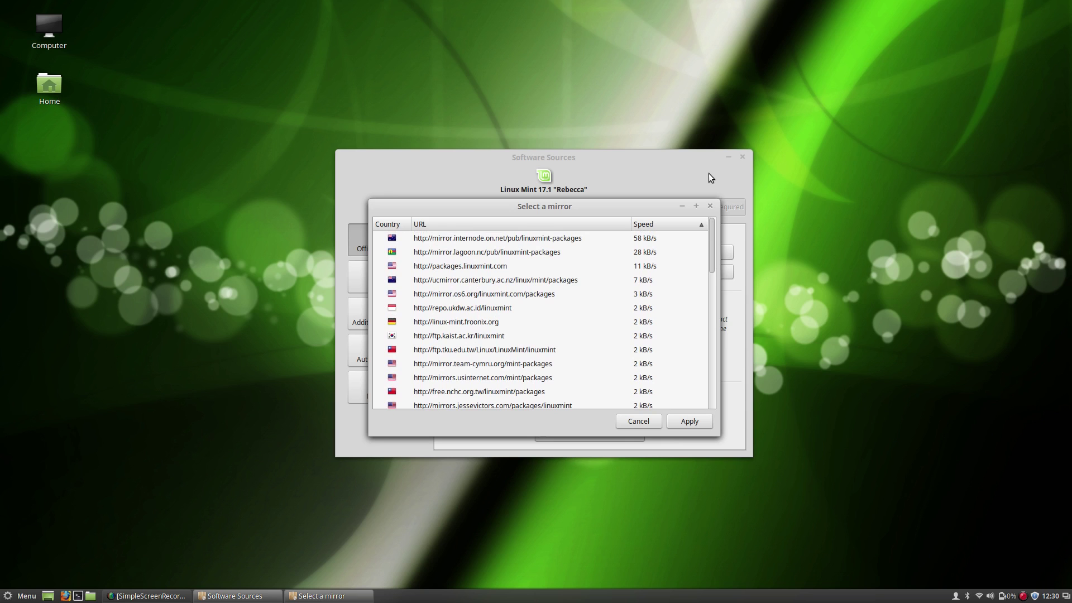
{"action": "left_click", "coordinate": [529, 238]}
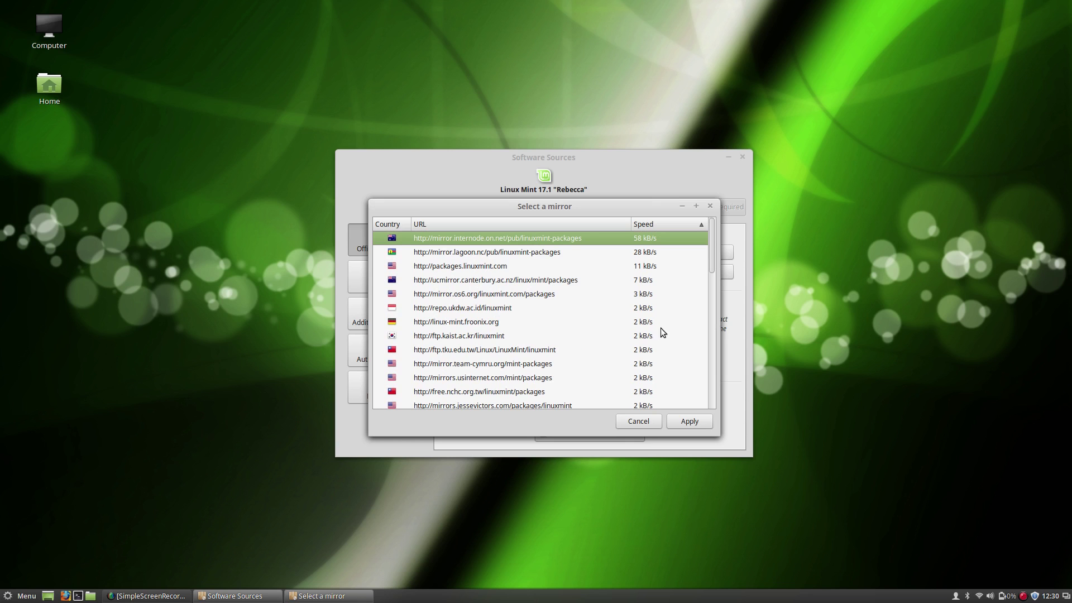
{"action": "left_click", "coordinate": [690, 421]}
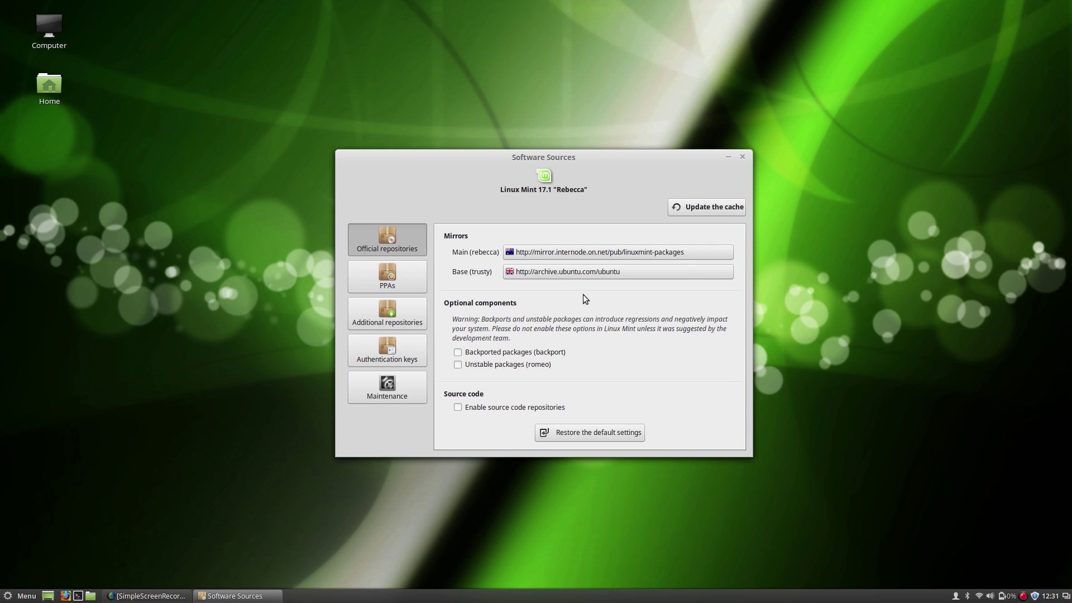
Set the Base mirror to mirror.internode.on.net as well, then update the package cache.
{"action": "left_click", "coordinate": [575, 276]}
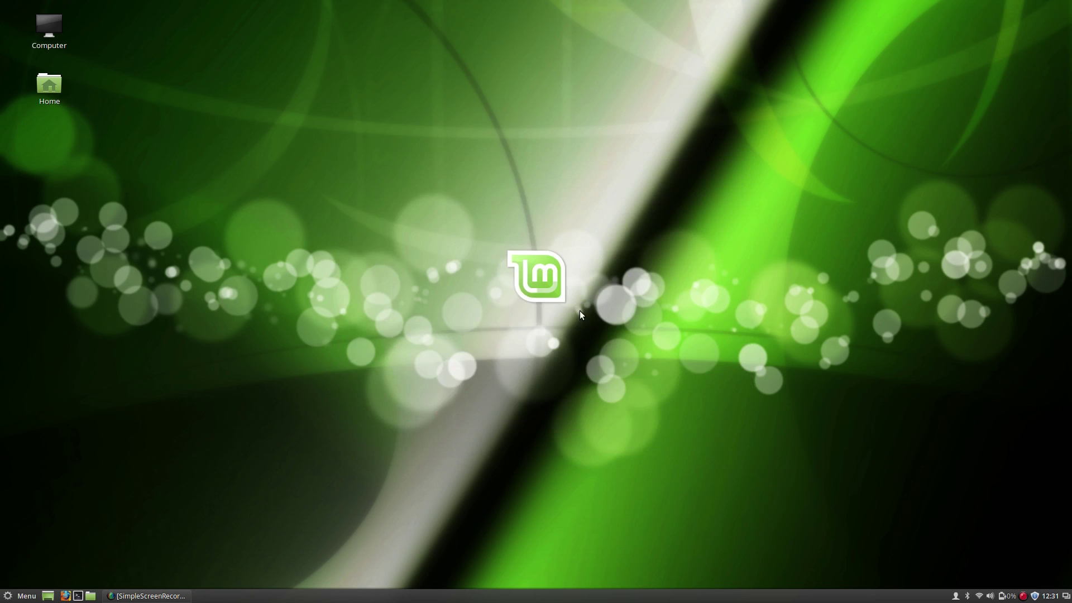
{"action": "key", "text": "super"}
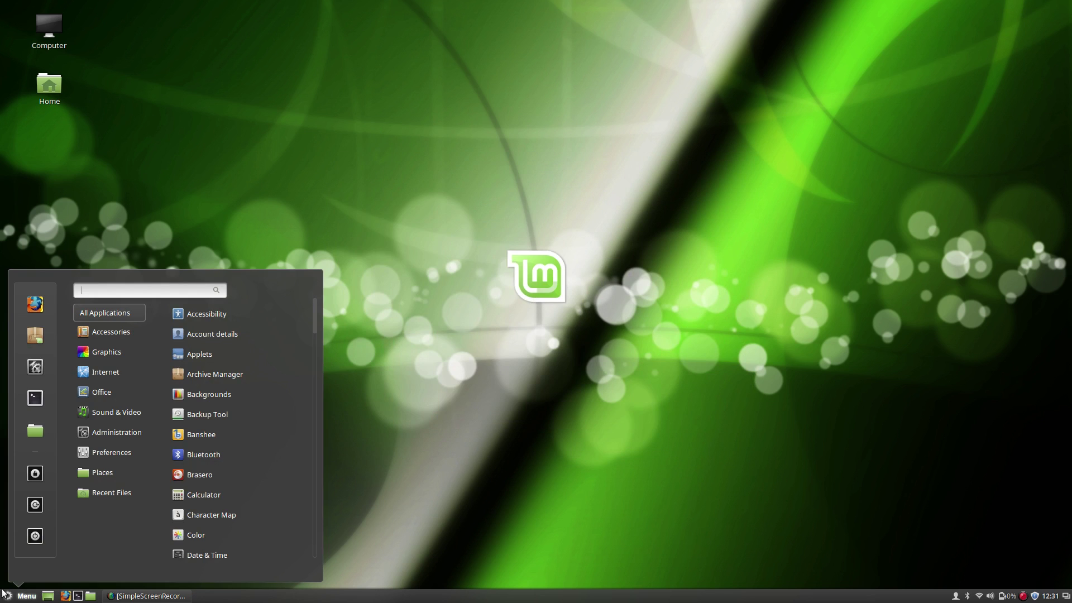
{"action": "type", "text": "sofw"}
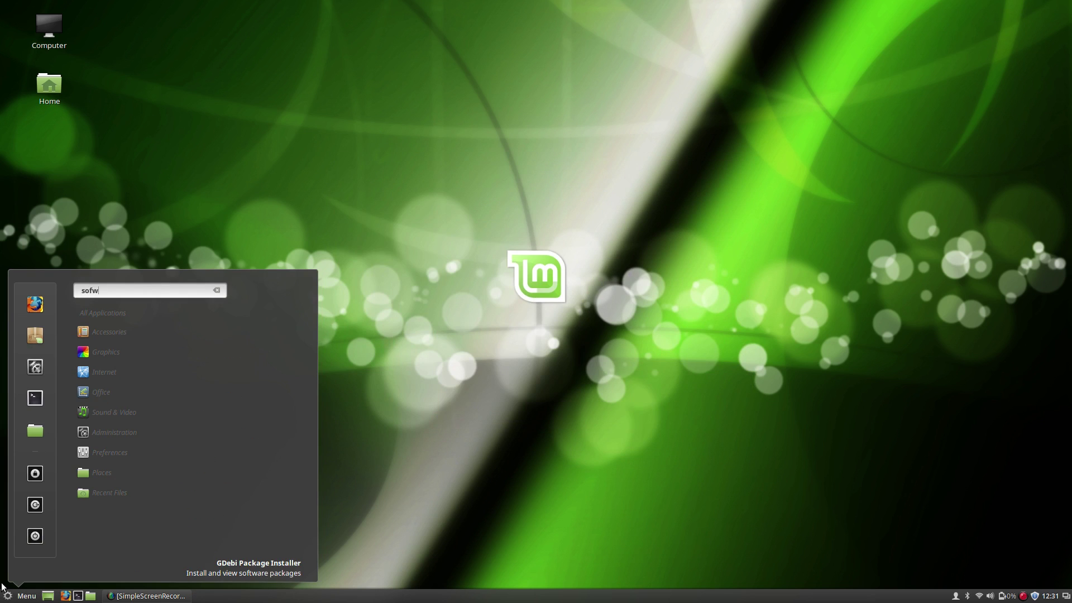
{"action": "type", "text": "r"}
{"action": "key", "text": "BackSpace"}
{"action": "key", "text": "BackSpace"}
{"action": "type", "text": "tw"}
{"action": "key", "text": "Down"}
{"action": "key", "text": "Down"}
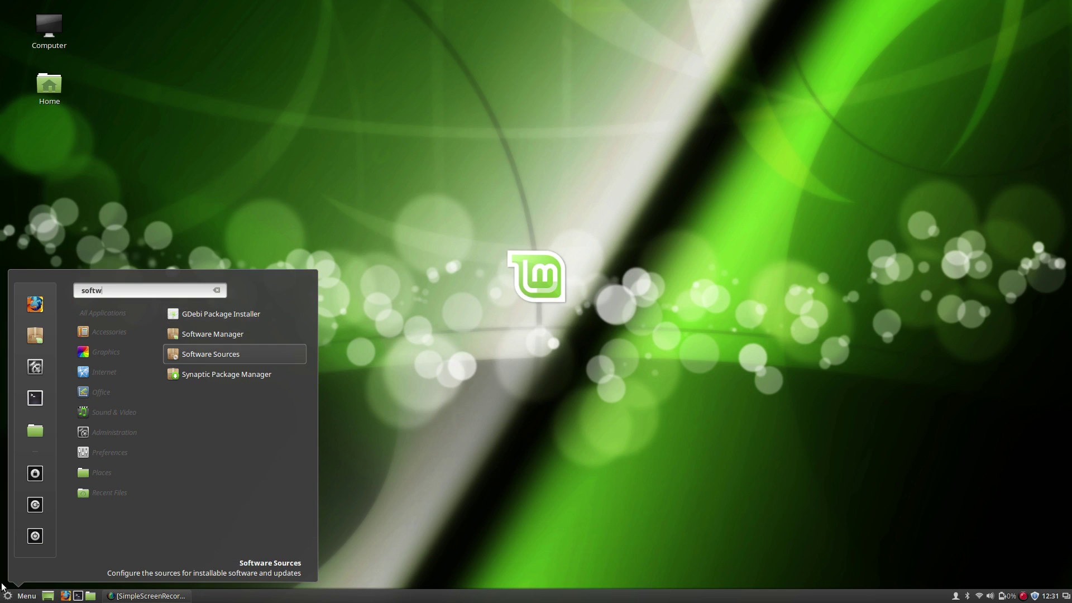
{"action": "key", "text": "Return"}
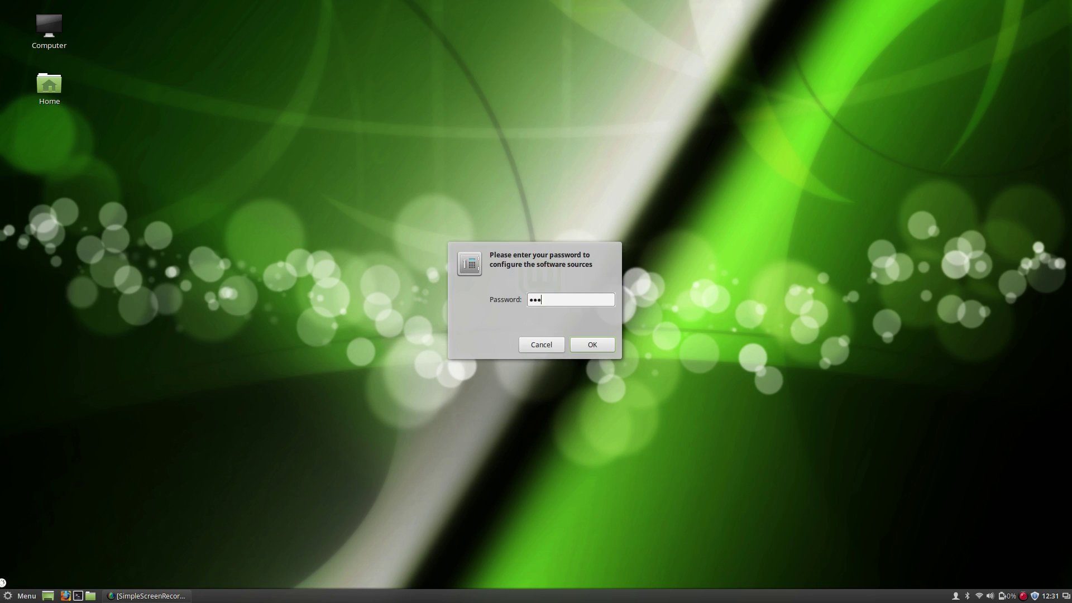
{"action": "key", "text": "Return"}
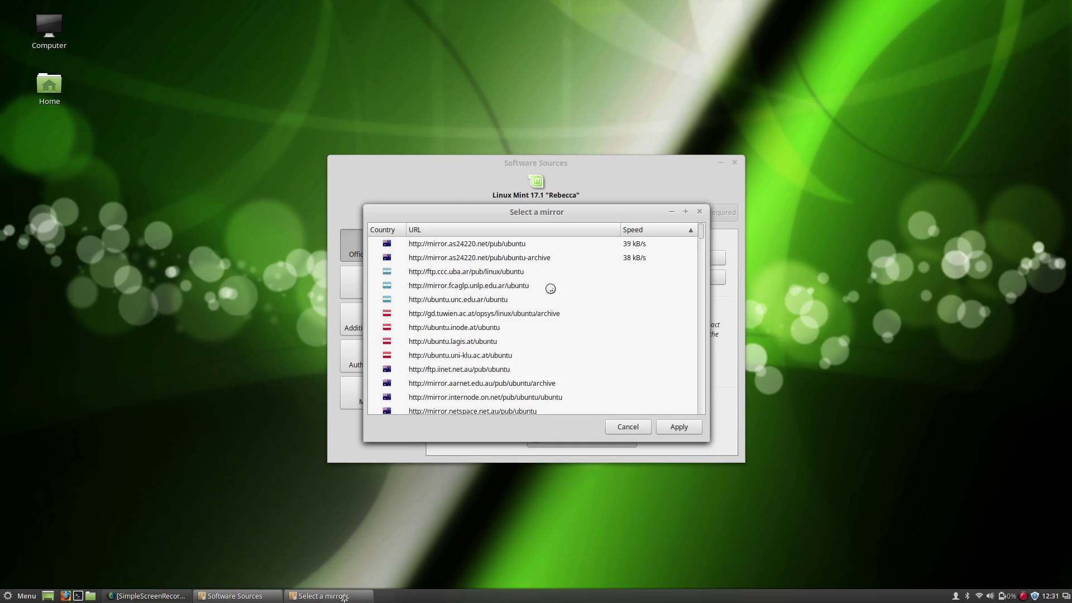
{"action": "left_click", "coordinate": [678, 425]}
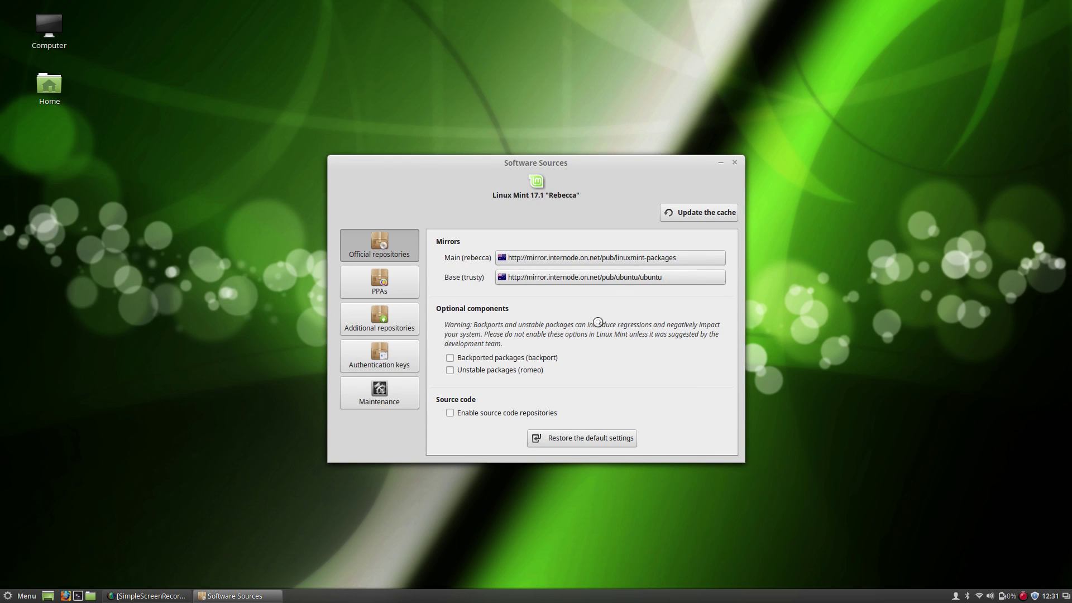
{"action": "left_click", "coordinate": [709, 213]}
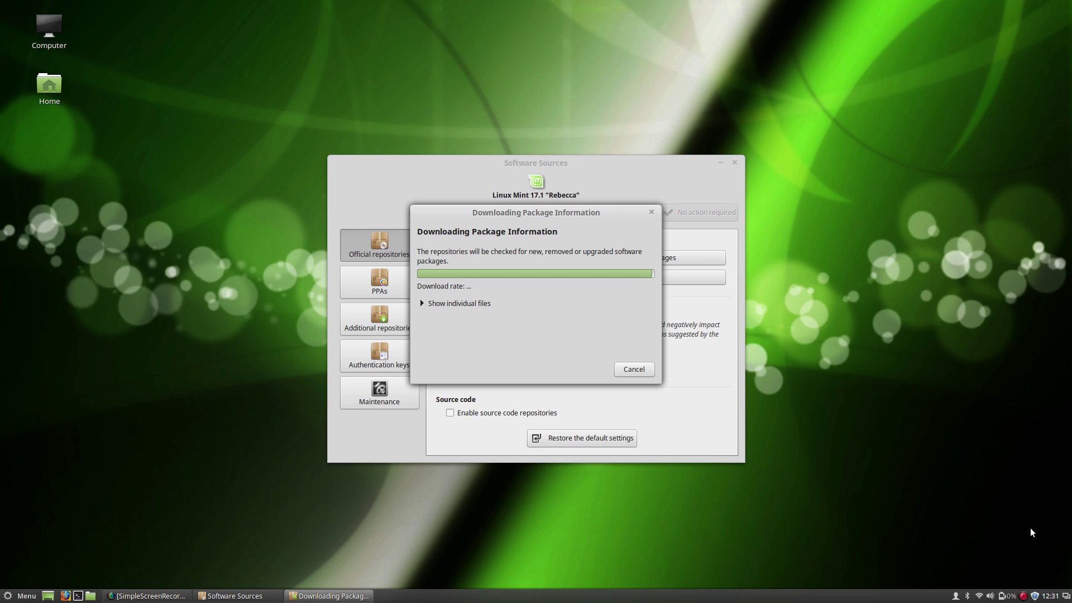
Check the tray update shield reporting 22 recommended updates (189MB).
{"action": "mouse_move", "coordinate": [1036, 597]}
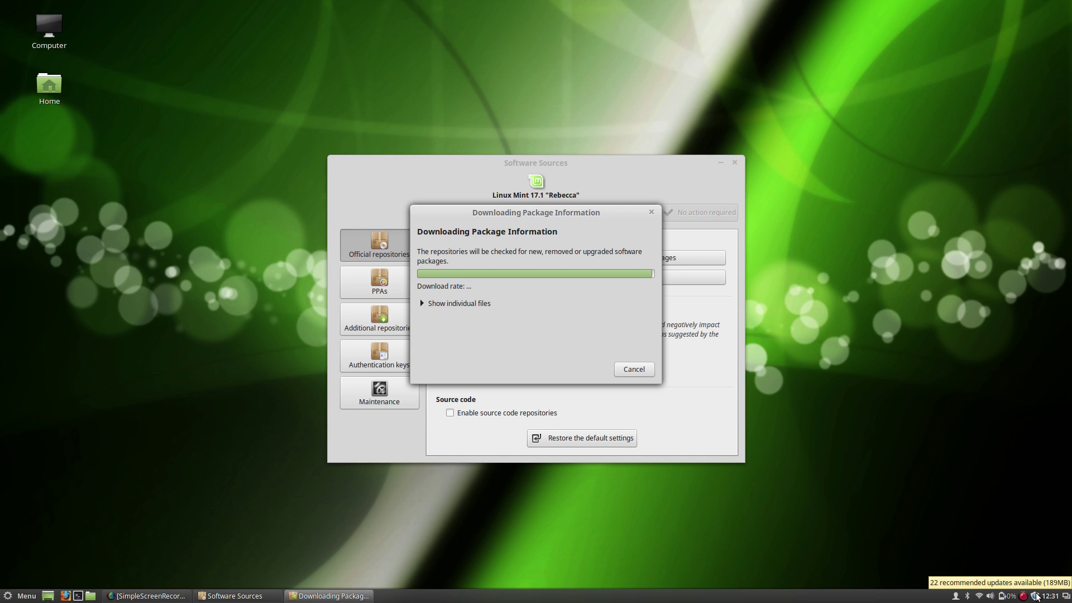
Bring up Update Manager from the tray notifier and close Software Sources.
{"action": "right_click", "coordinate": [1036, 597]}
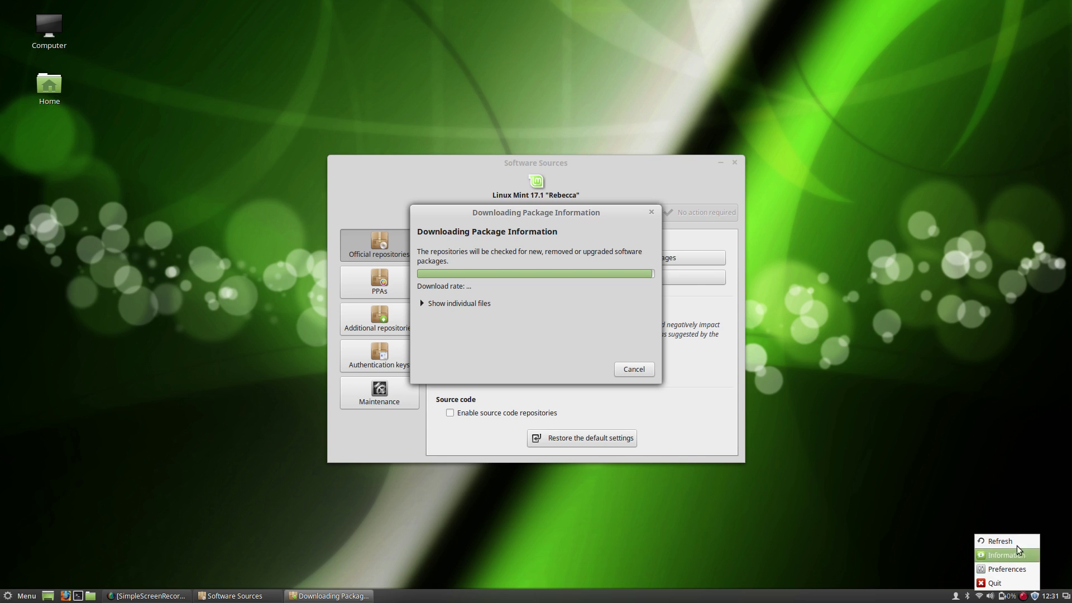
{"action": "key", "text": "Escape"}
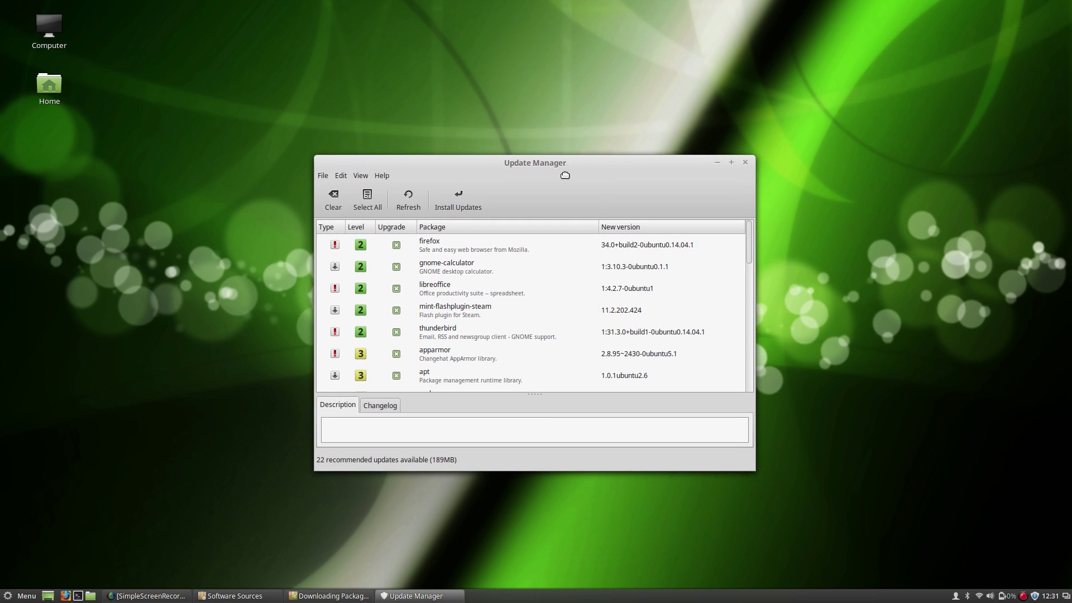
{"action": "left_click_drag", "start_coordinate": [566, 158], "coordinate": [372, 74]}
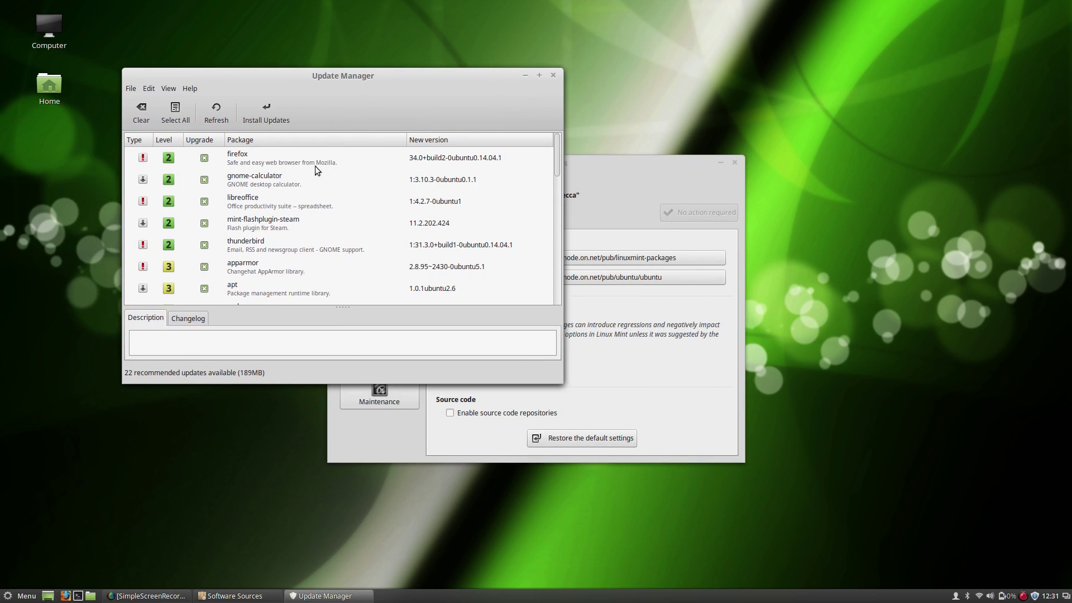
{"action": "left_click", "coordinate": [663, 163]}
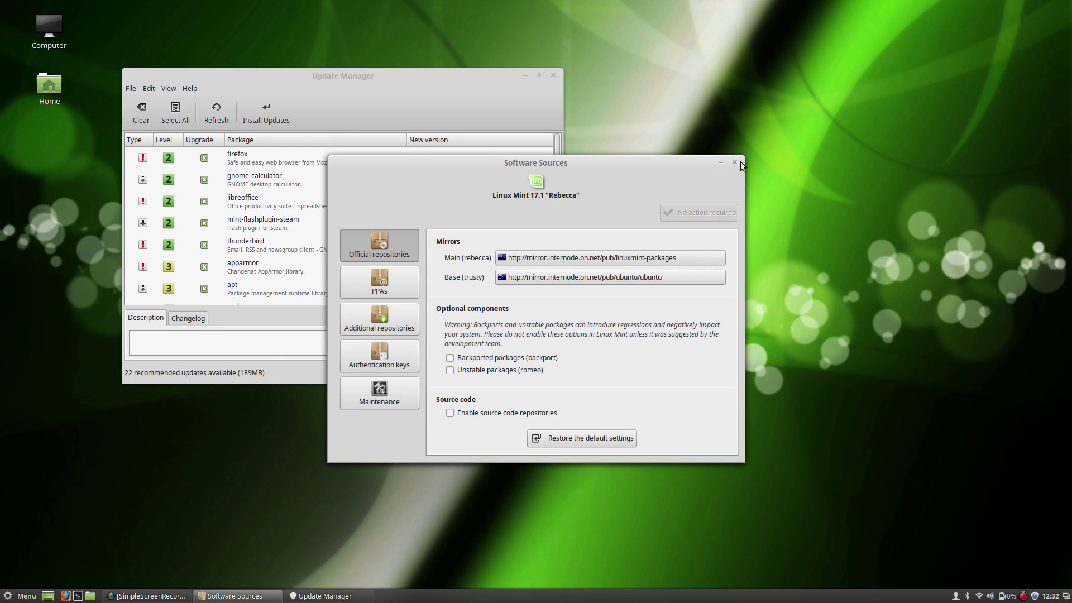
{"action": "left_click", "coordinate": [735, 163]}
Centre Update Manager and scroll through its list of 22 updates.
{"action": "left_click_drag", "start_coordinate": [437, 81], "coordinate": [597, 154]}
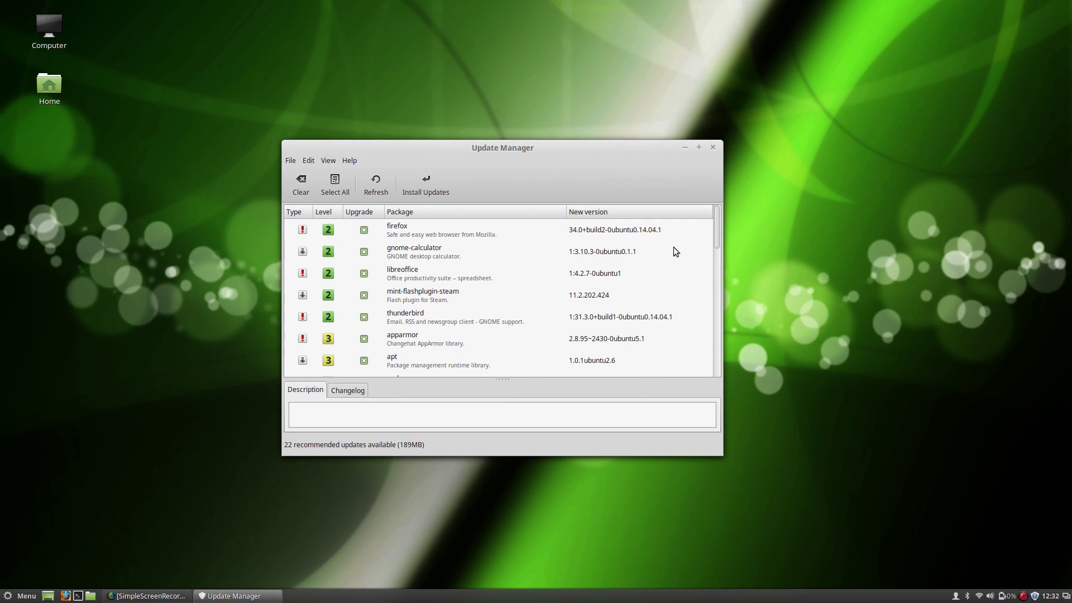
{"action": "left_click_drag", "start_coordinate": [719, 232], "coordinate": [723, 387]}
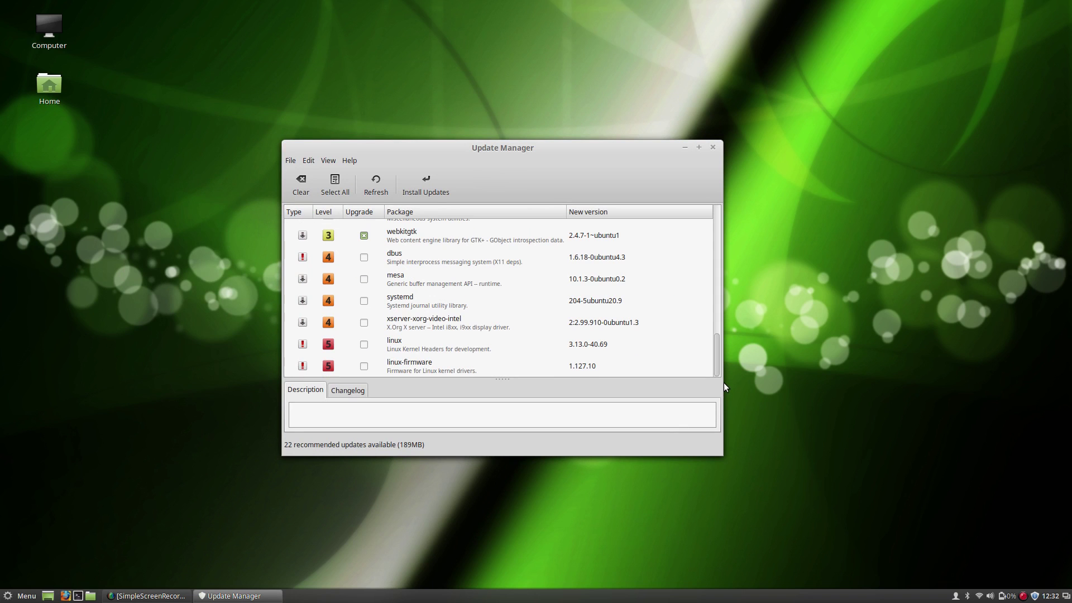
{"action": "scroll", "coordinate": [464, 301], "scroll_direction": "up", "scroll_amount": 10}
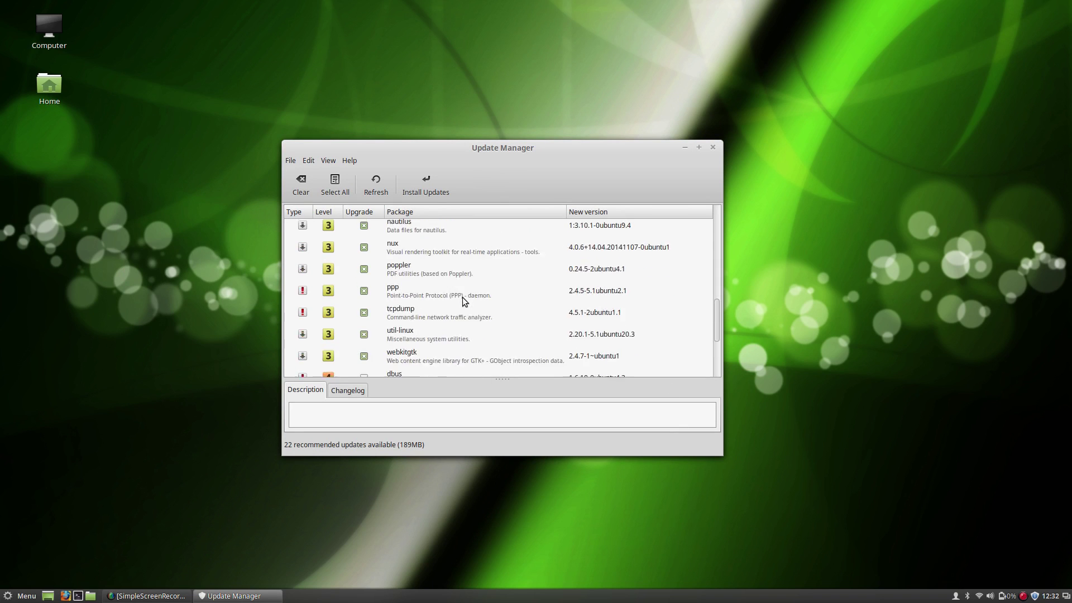
{"action": "scroll", "coordinate": [460, 299], "scroll_direction": "up", "scroll_amount": 5}
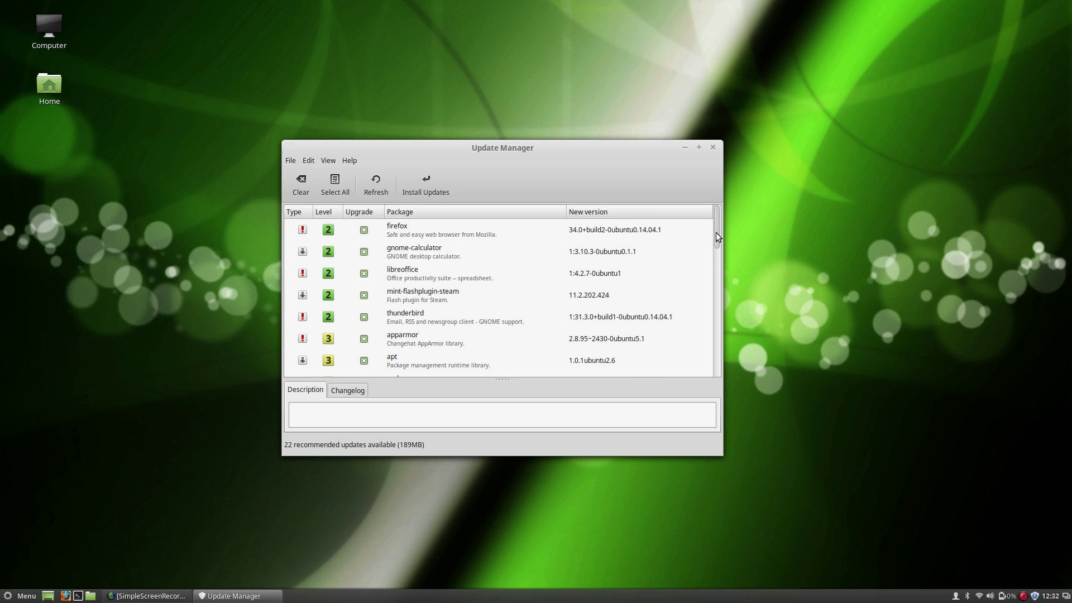
{"action": "left_click_drag", "start_coordinate": [716, 233], "coordinate": [715, 391]}
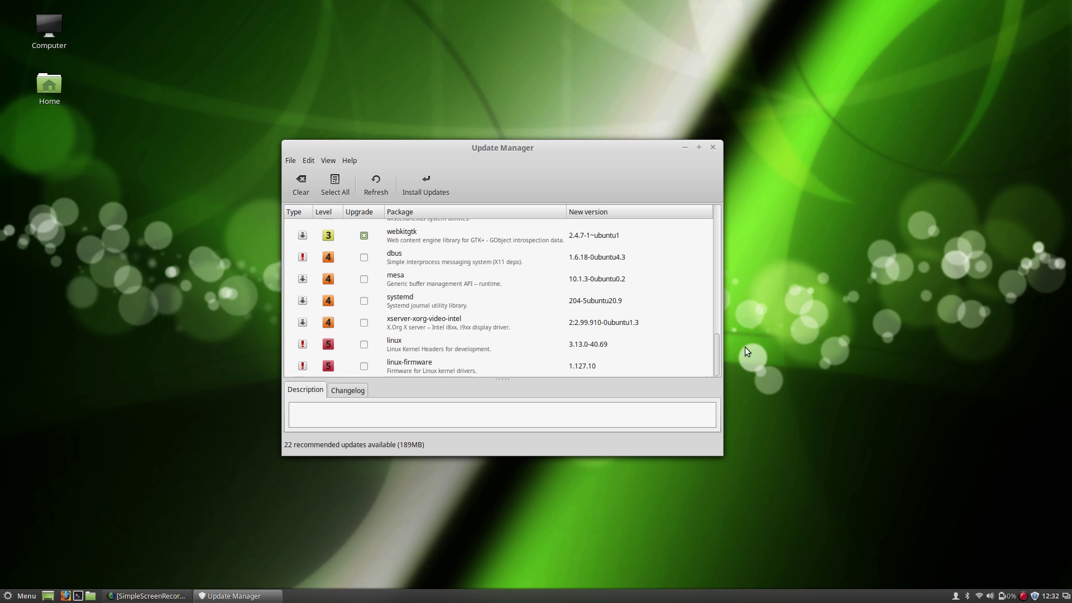
{"action": "left_click_drag", "start_coordinate": [718, 362], "coordinate": [707, 215]}
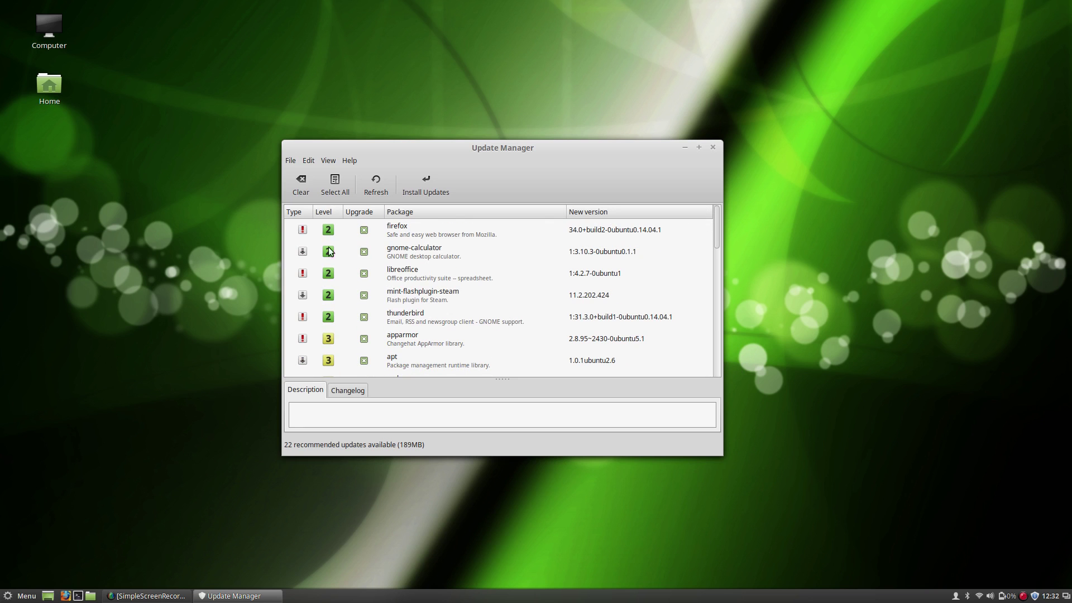
{"action": "scroll", "coordinate": [331, 331], "scroll_direction": "down", "scroll_amount": 5}
{"action": "scroll", "coordinate": [331, 330], "scroll_direction": "down", "scroll_amount": 3}
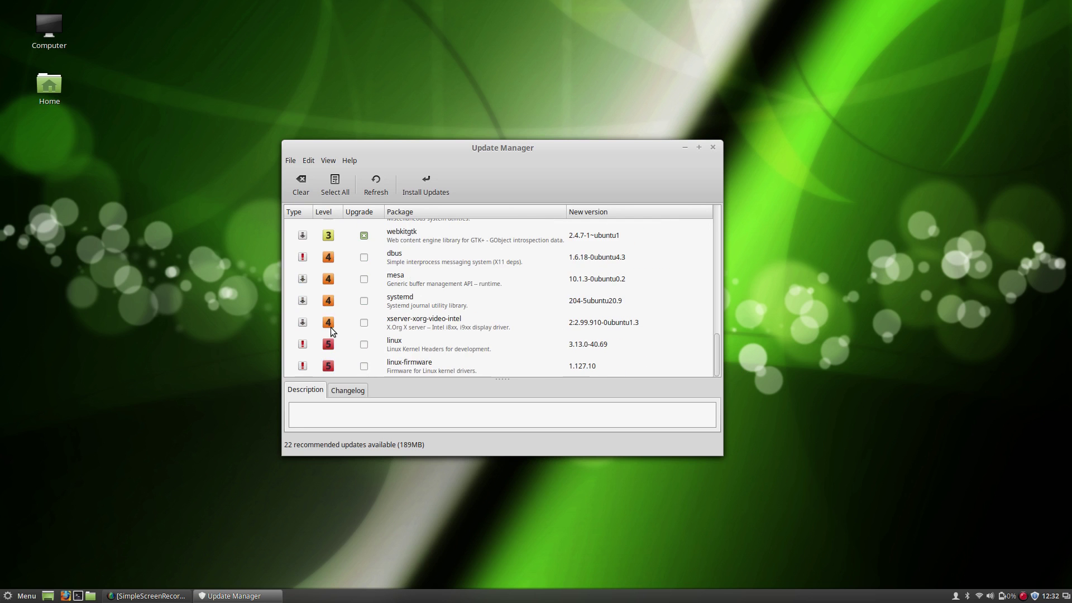
{"action": "scroll", "coordinate": [331, 327], "scroll_direction": "up", "scroll_amount": 6}
{"action": "scroll", "coordinate": [331, 327], "scroll_direction": "up", "scroll_amount": 3}
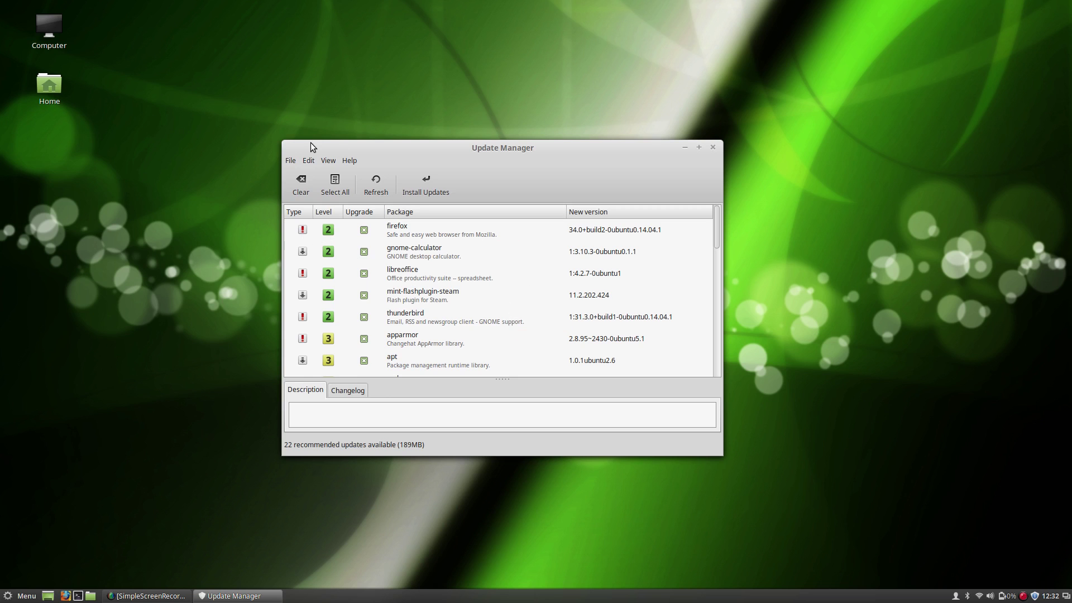
Install the 22 recommended updates, authenticating with the password.
{"action": "left_click", "coordinate": [426, 185]}
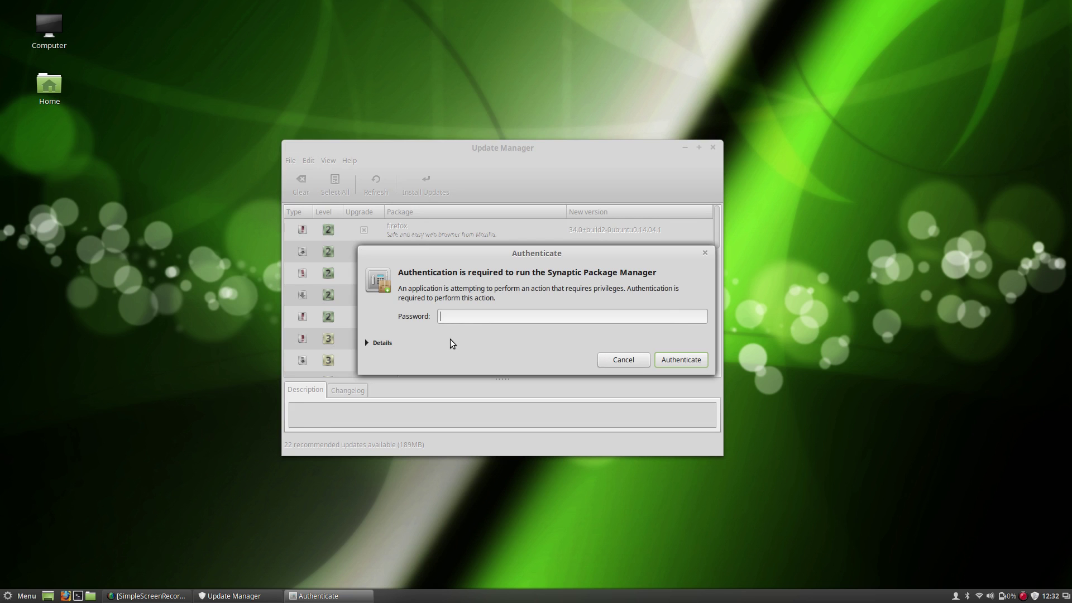
{"action": "key", "text": "Return"}
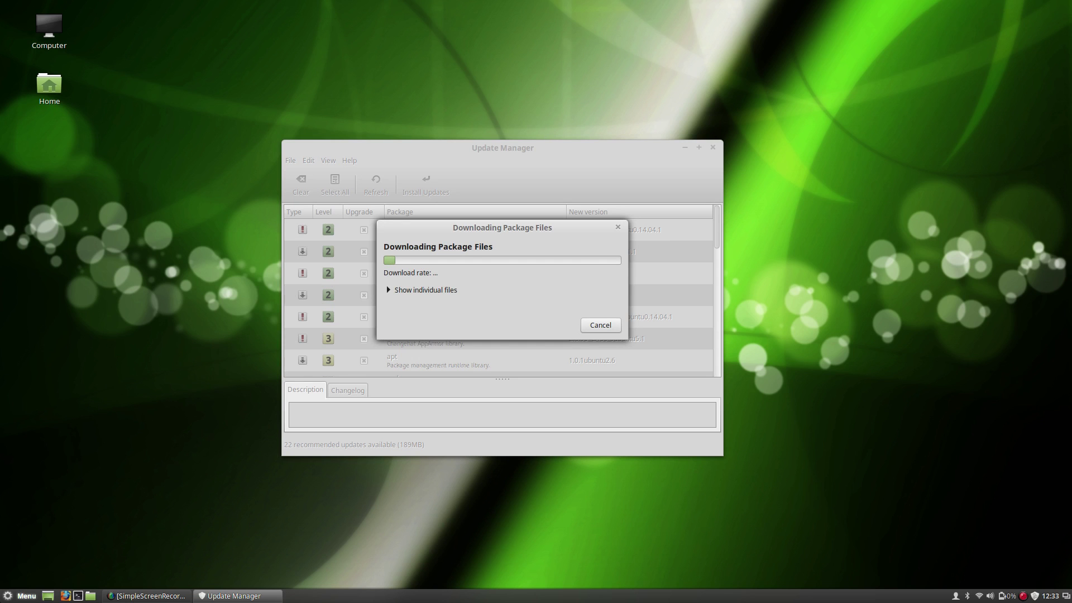
Abandon a 'cinnom' menu search and launch System Settings from the menu favourites, nudging it right.
{"action": "left_click", "coordinate": [22, 595]}
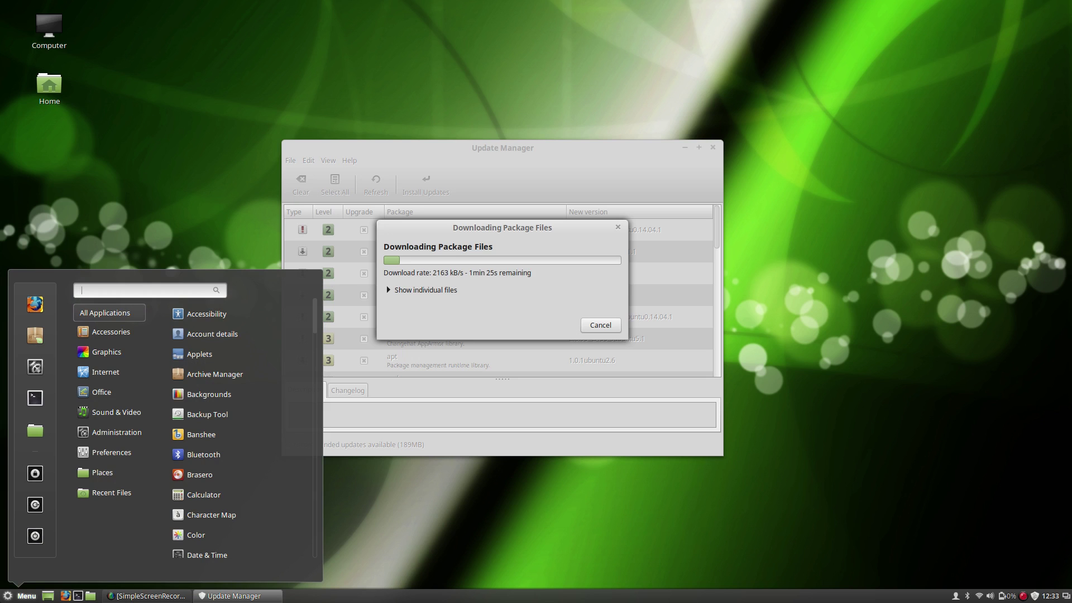
{"action": "type", "text": "cinn"}
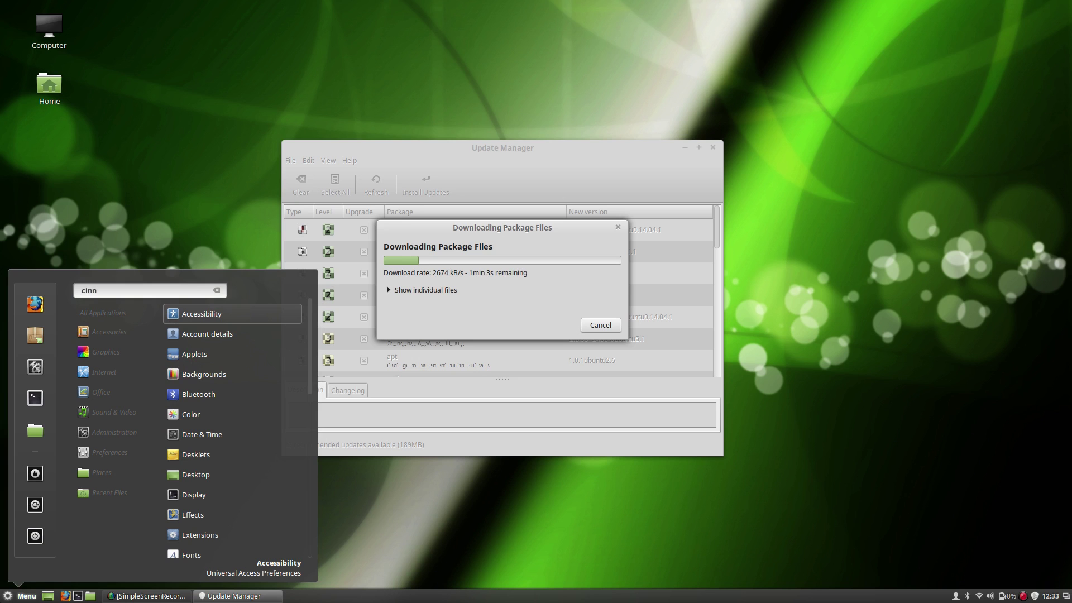
{"action": "type", "text": "om"}
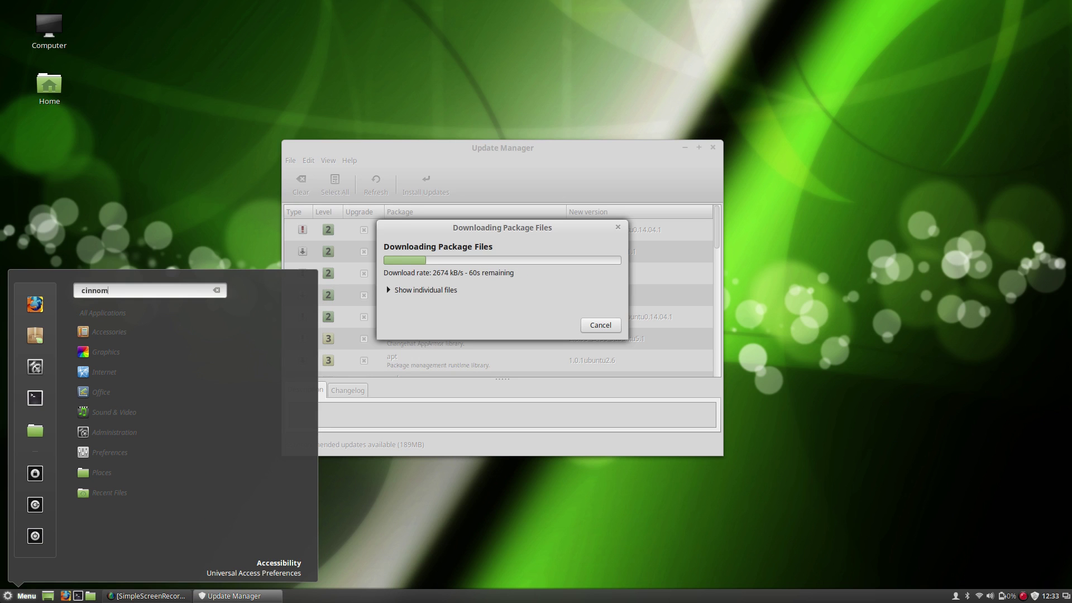
{"action": "key", "text": "BackSpace"}
{"action": "key", "text": "BackSpace"}
{"action": "key", "text": "BackSpace"}
{"action": "key", "text": "BackSpace"}
{"action": "key", "text": "BackSpace"}
{"action": "key", "text": "BackSpace"}
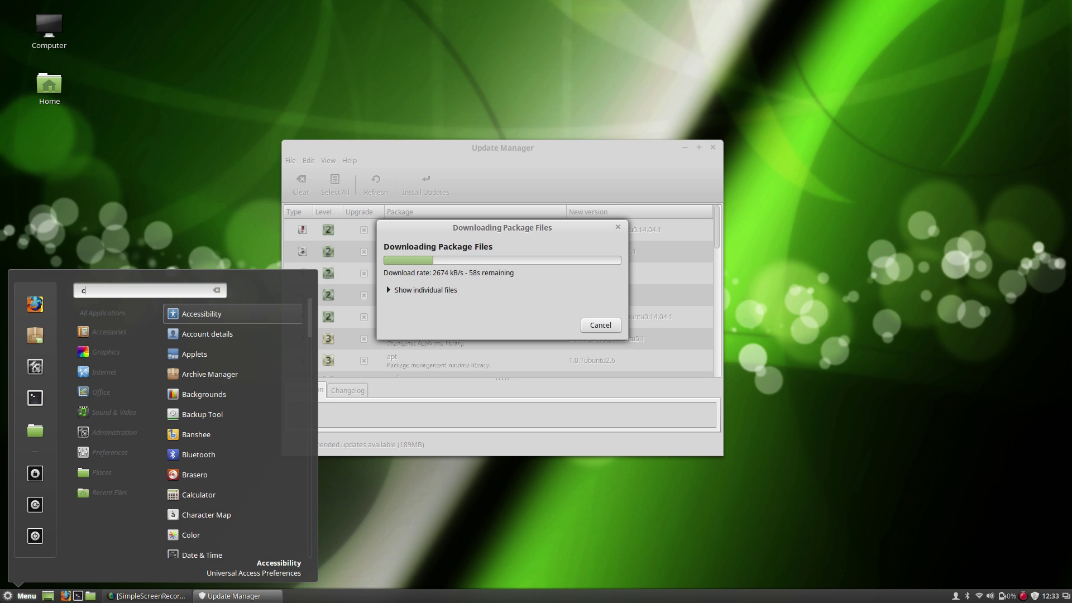
{"action": "key", "text": "Escape"}
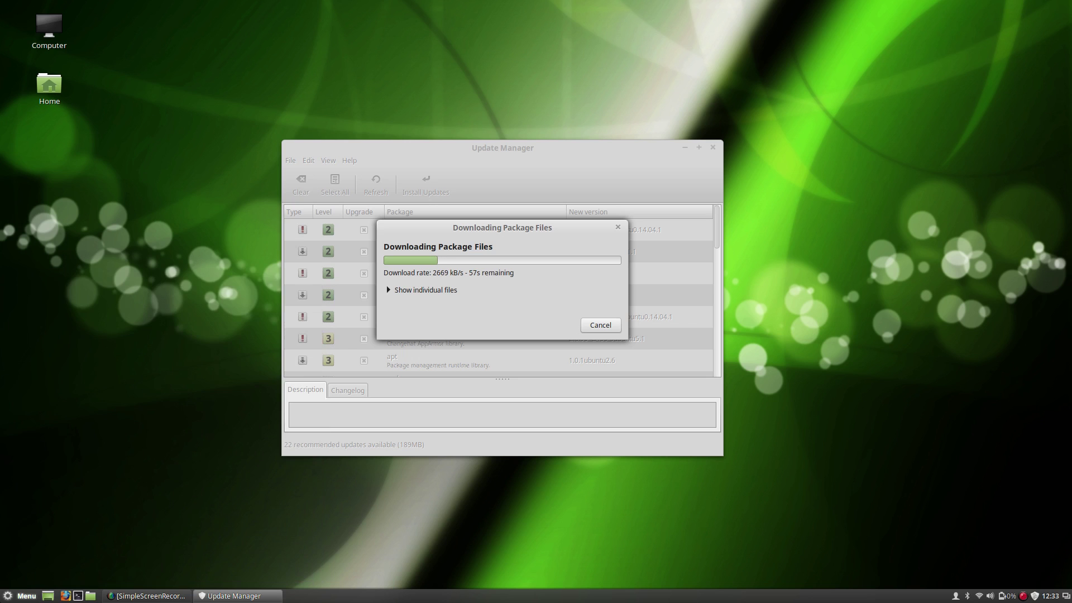
{"action": "key", "text": "super"}
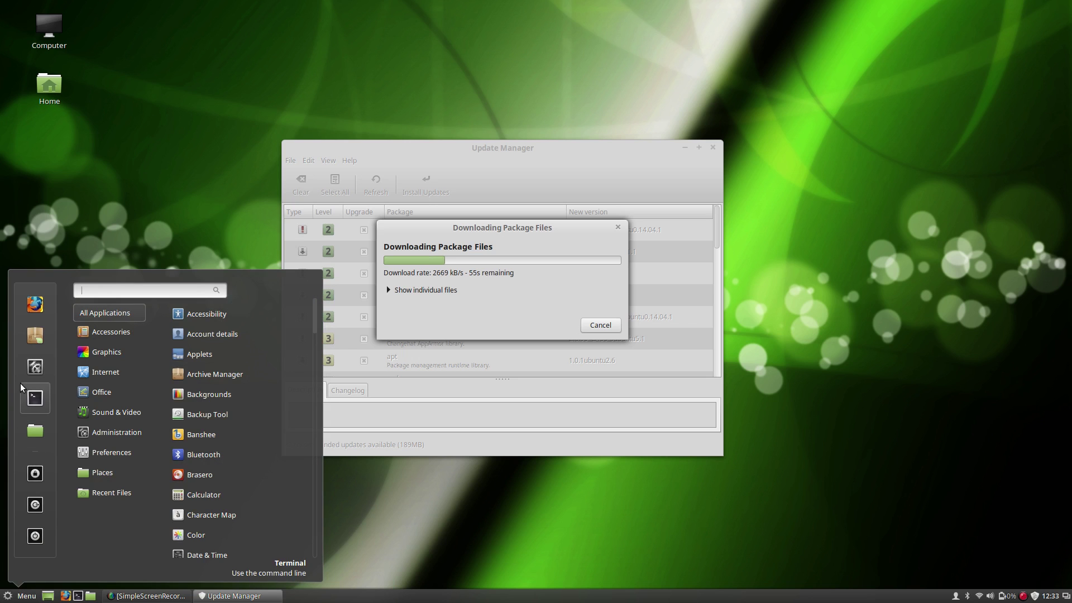
{"action": "left_click", "coordinate": [23, 376]}
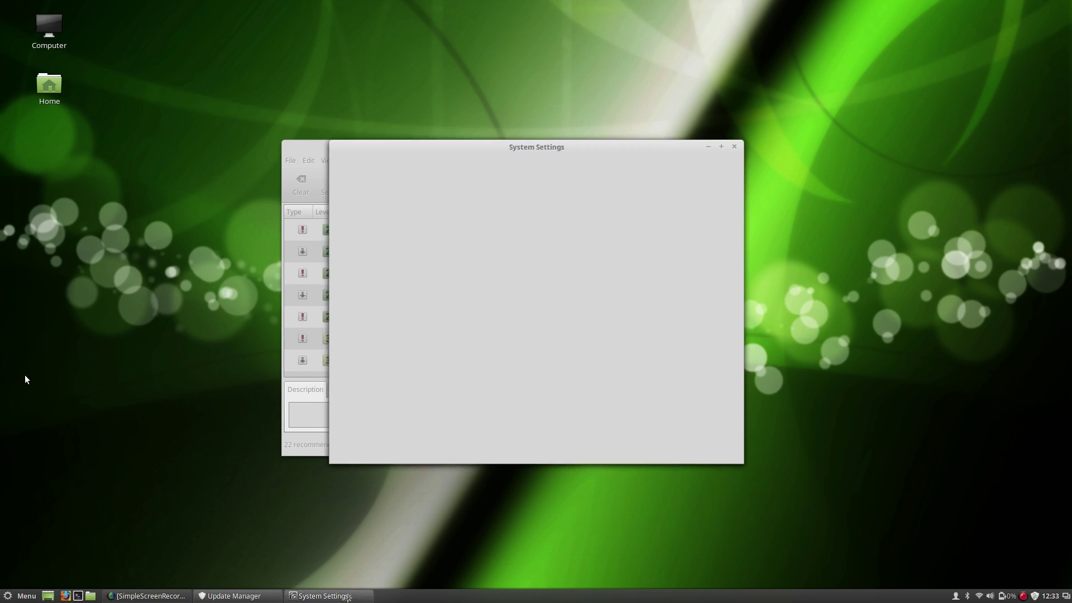
{"action": "mouse_move", "coordinate": [487, 150]}
{"action": "left_mouse_down"}
{"action": "mouse_move", "coordinate": [472, 167]}
{"action": "mouse_move", "coordinate": [498, 149]}
{"action": "left_mouse_up"}
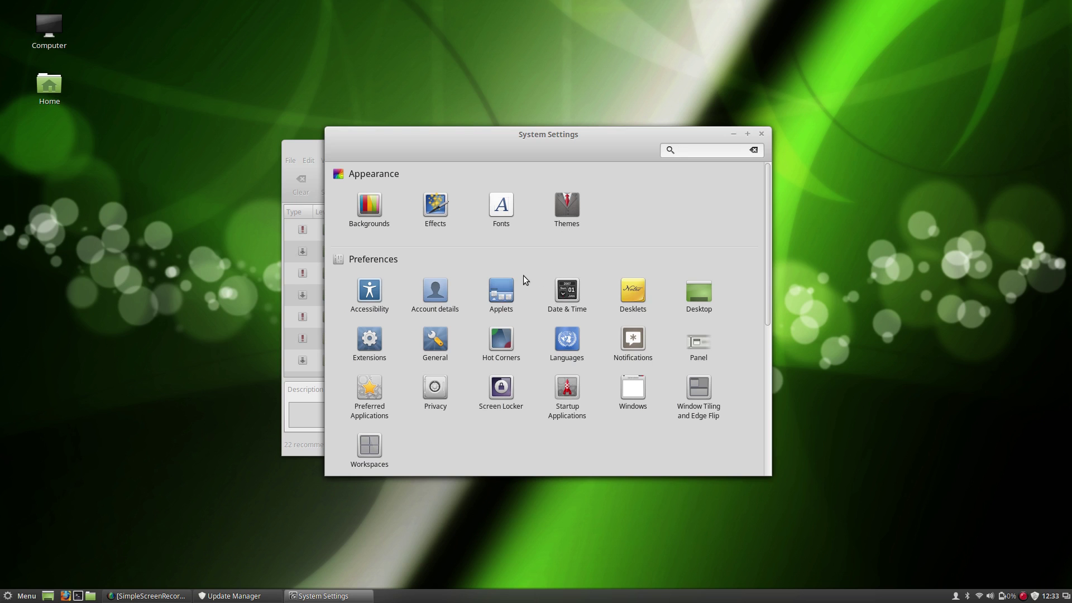
Open the Applets settings and scroll through the installed applets.
{"action": "left_click", "coordinate": [501, 290]}
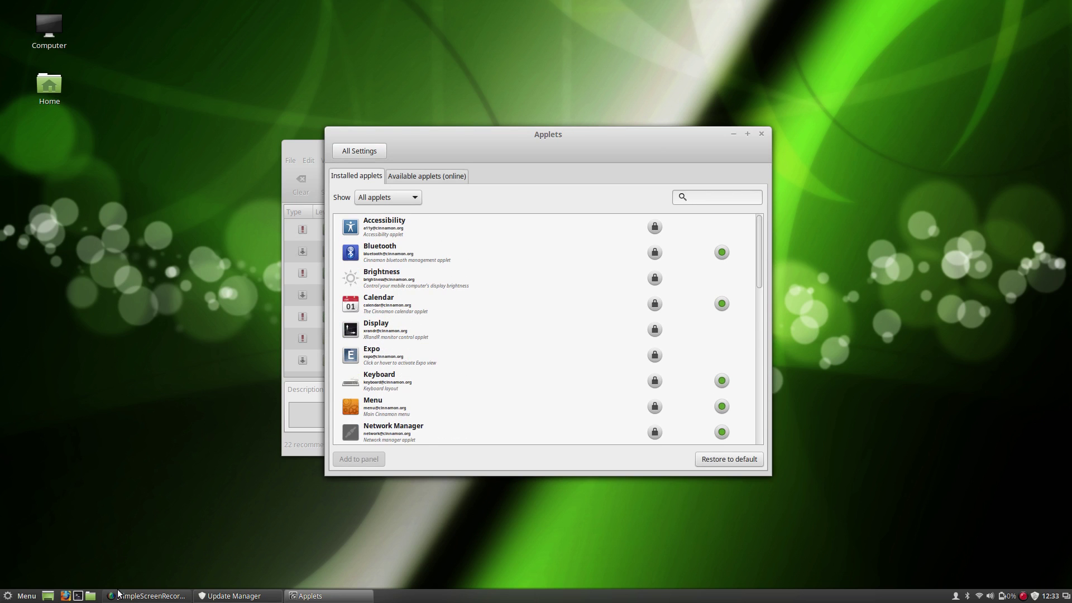
{"action": "scroll", "coordinate": [545, 316], "scroll_direction": "down", "scroll_amount": 10}
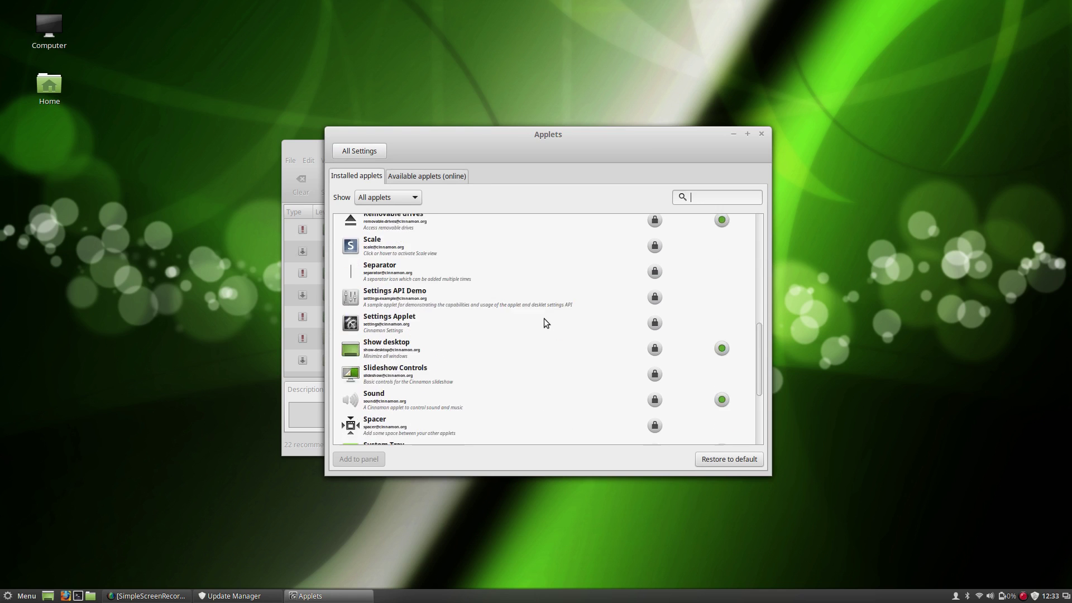
{"action": "scroll", "coordinate": [545, 323], "scroll_direction": "down", "scroll_amount": 4}
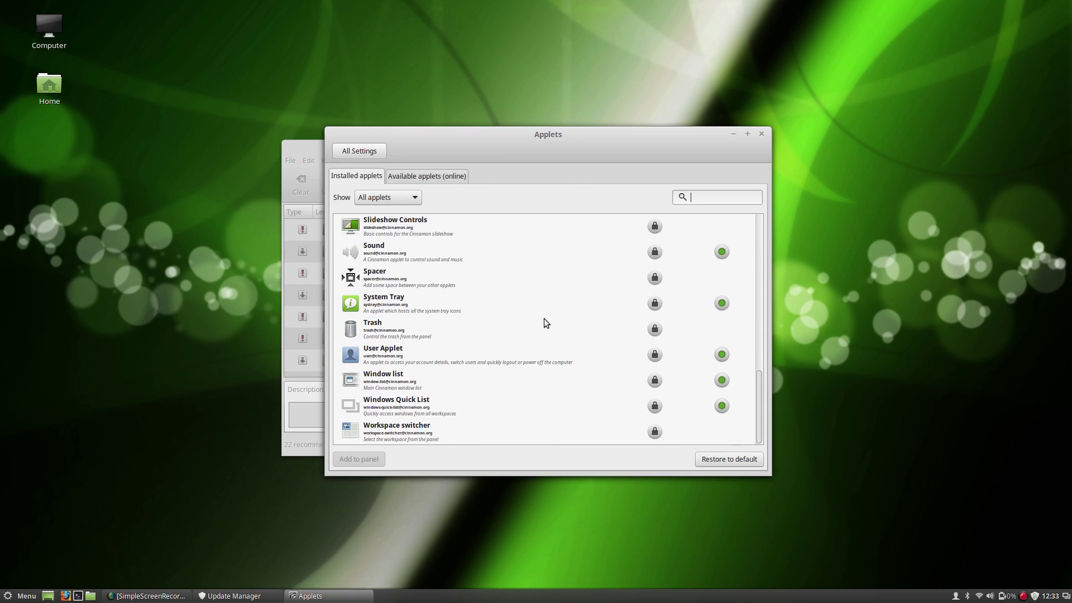
{"action": "scroll", "coordinate": [545, 322], "scroll_direction": "up", "scroll_amount": 2}
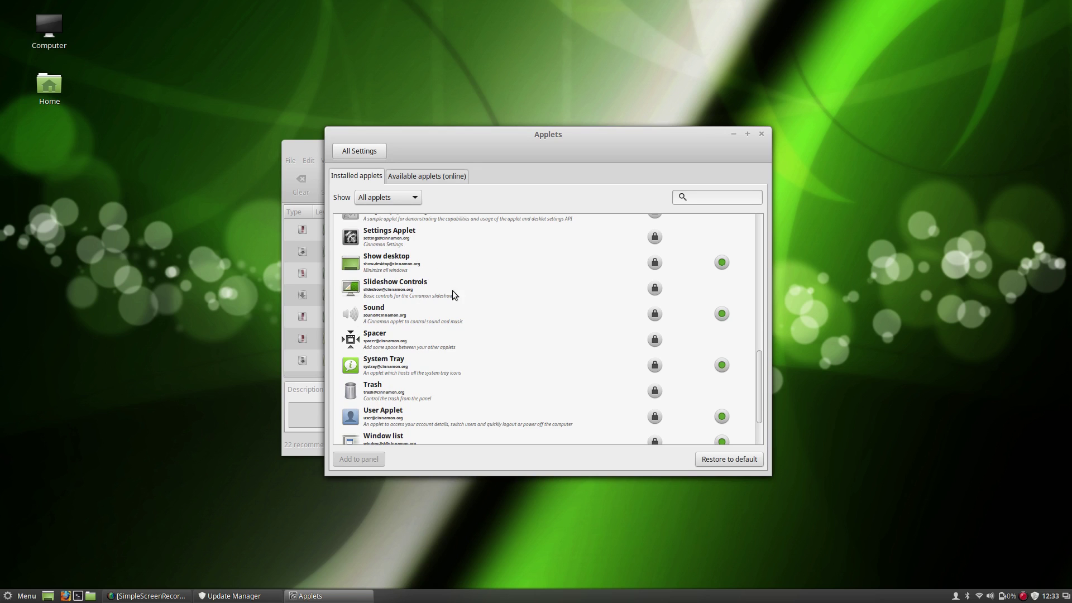
{"action": "scroll", "coordinate": [472, 287], "scroll_direction": "up", "scroll_amount": 15}
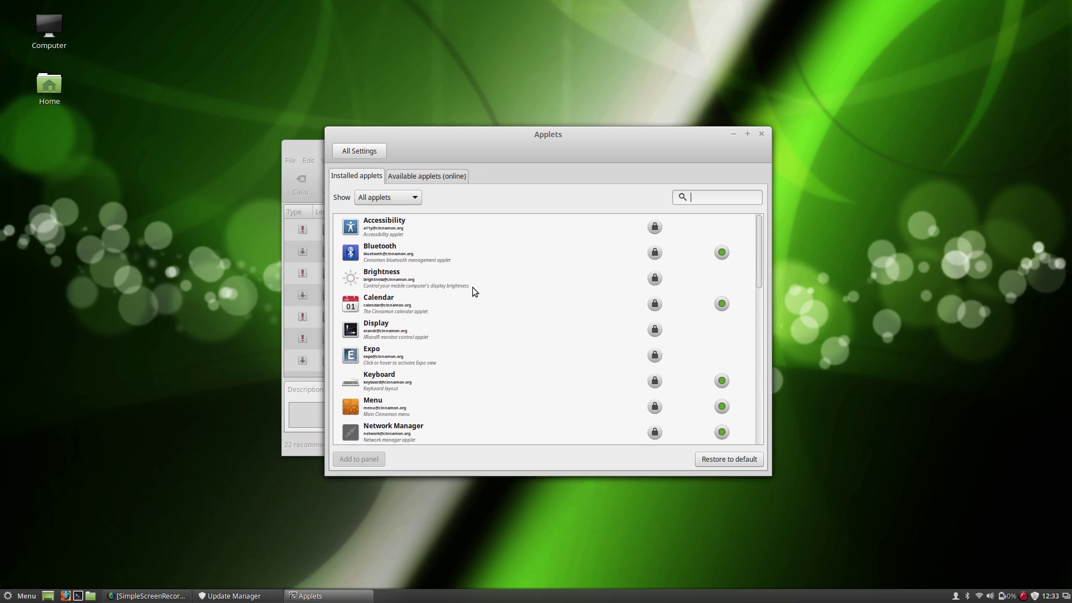
Try the online applets list, cancel its refresh, and go to the Desklets page.
{"action": "left_click", "coordinate": [422, 178]}
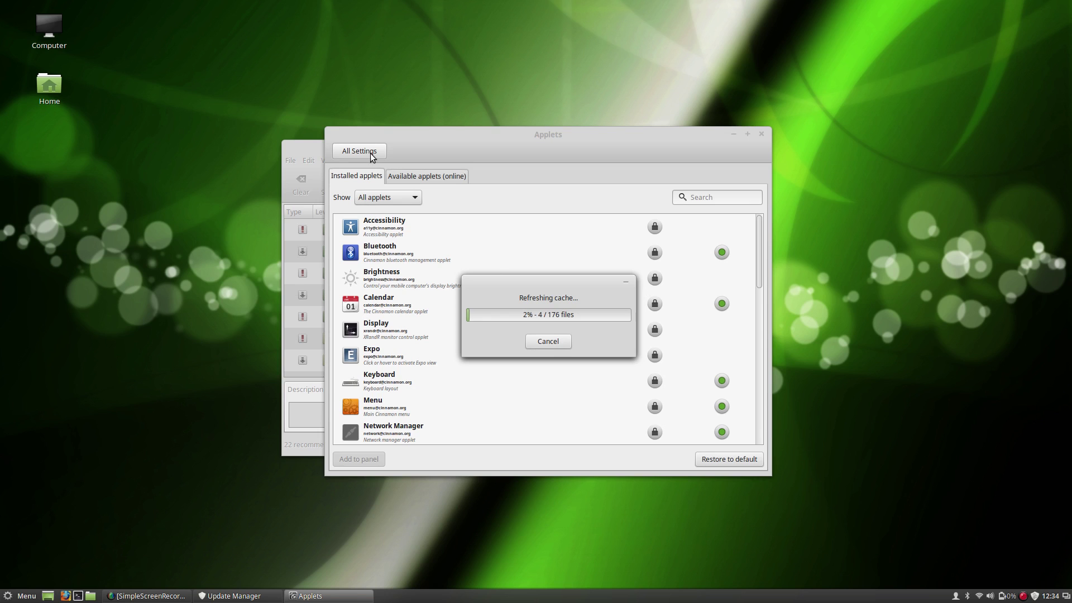
{"action": "left_click", "coordinate": [541, 341]}
{"action": "left_click", "coordinate": [353, 152]}
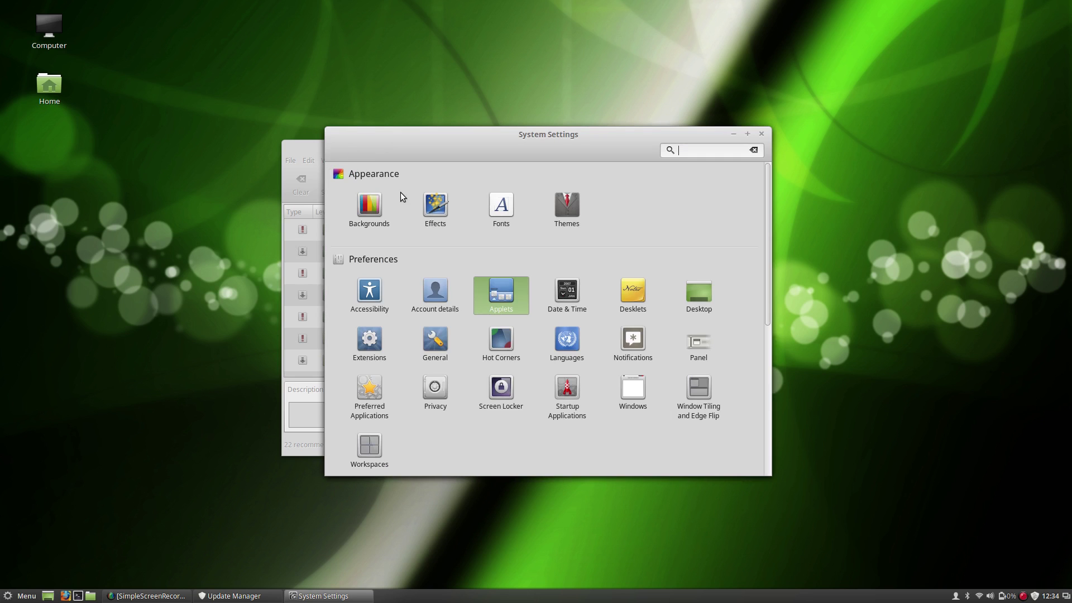
{"action": "left_click", "coordinate": [627, 288]}
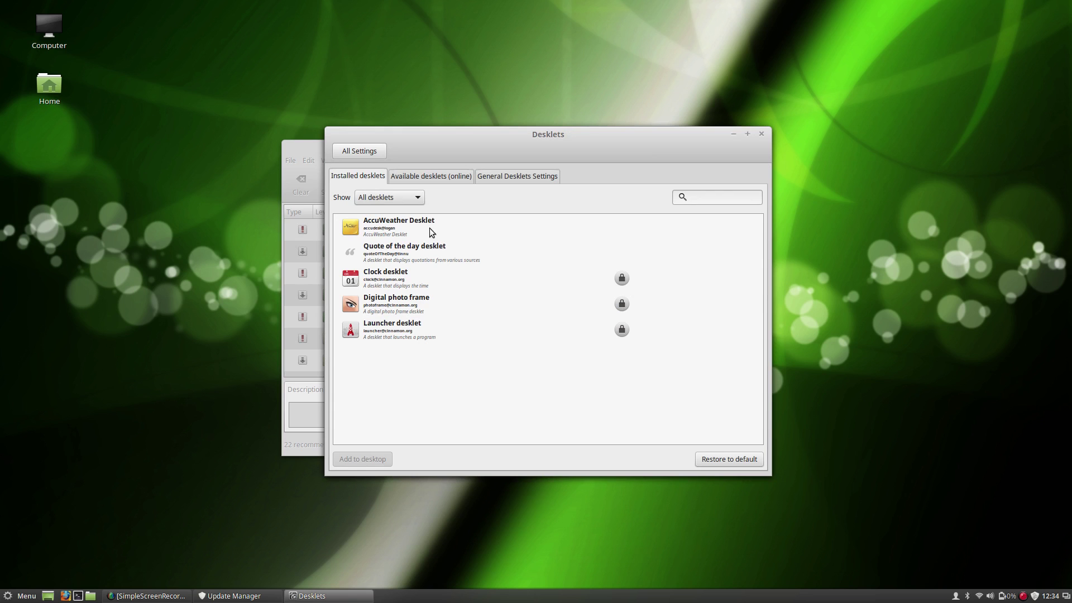
Add the AccuWeather Desklet to the desktop and place it in the top-right corner.
{"action": "left_click", "coordinate": [416, 230]}
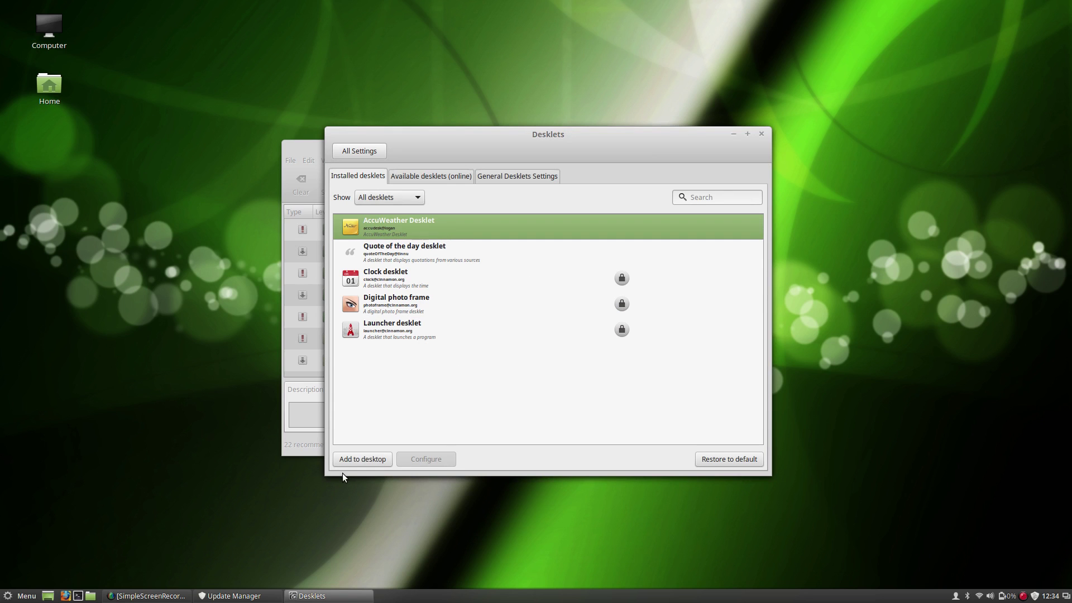
{"action": "left_click", "coordinate": [350, 455]}
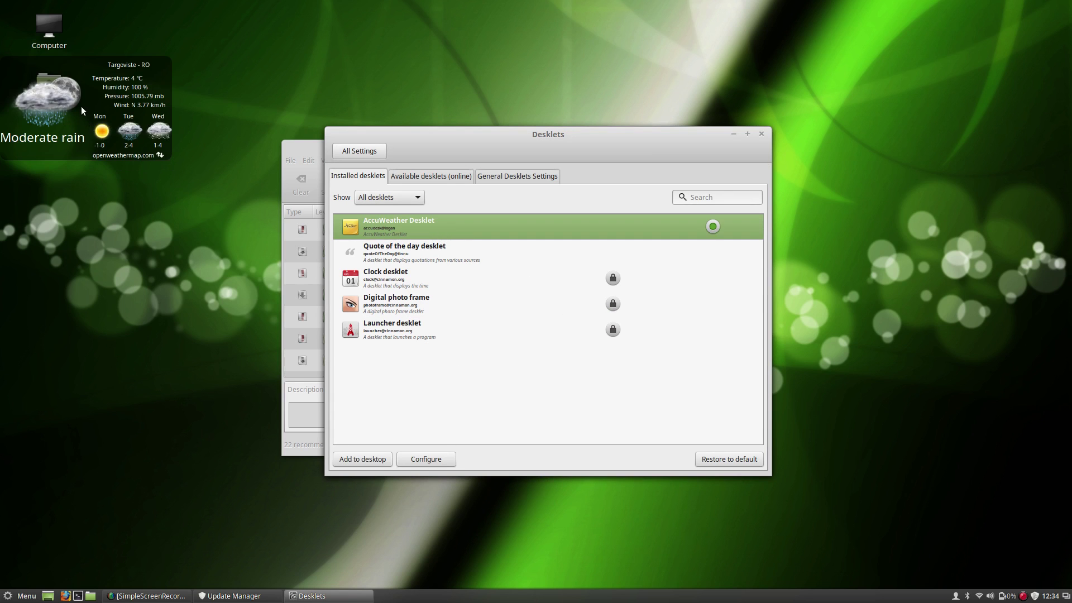
{"action": "left_click_drag", "start_coordinate": [82, 110], "coordinate": [941, 64]}
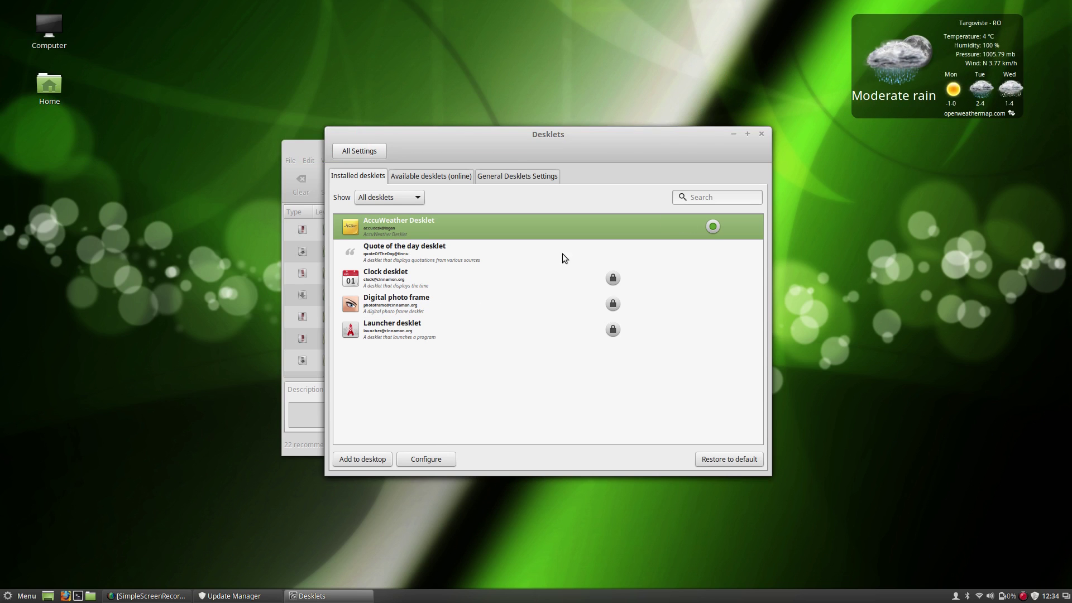
Change the weather desklet's location from TARGOVISTE to 'Launceston, TAS'.
{"action": "left_click", "coordinate": [403, 460]}
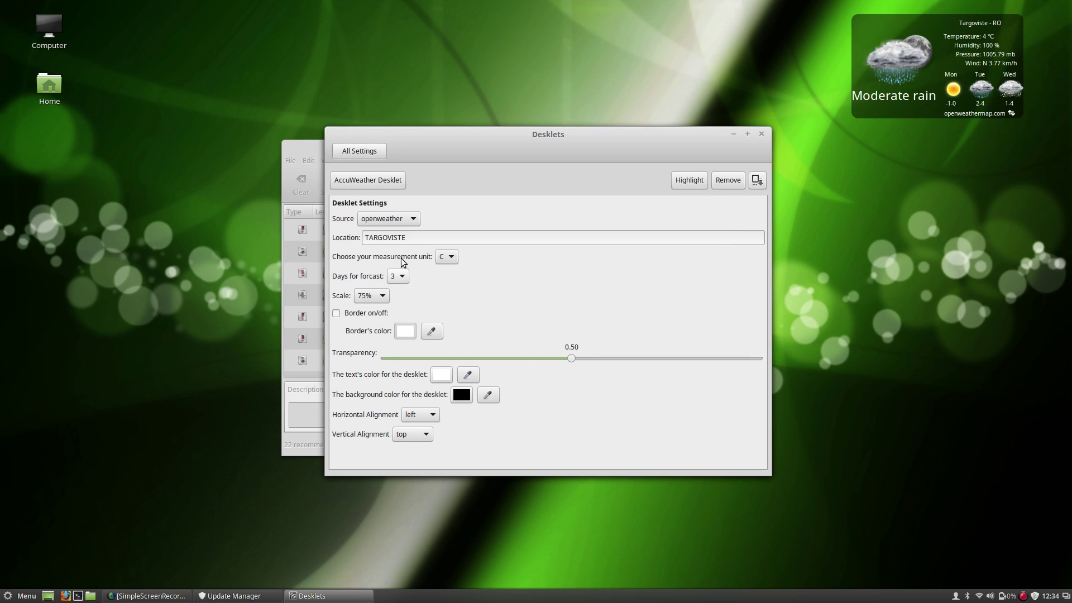
{"action": "left_click_drag", "start_coordinate": [407, 237], "coordinate": [310, 237]}
{"action": "type", "text": "Lau"}
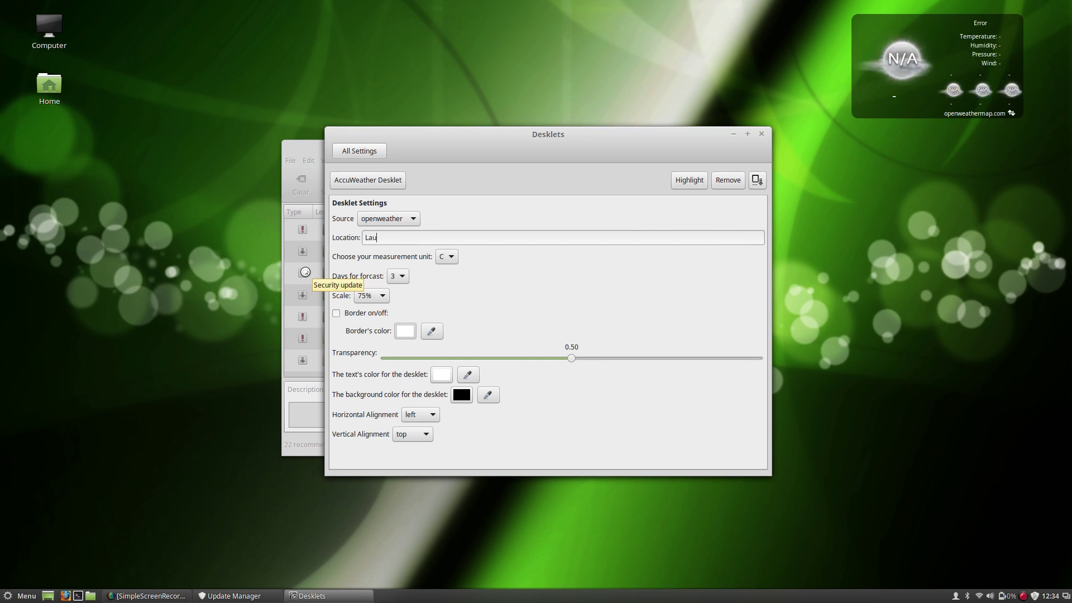
{"action": "type", "text": "nceston, TAS"}
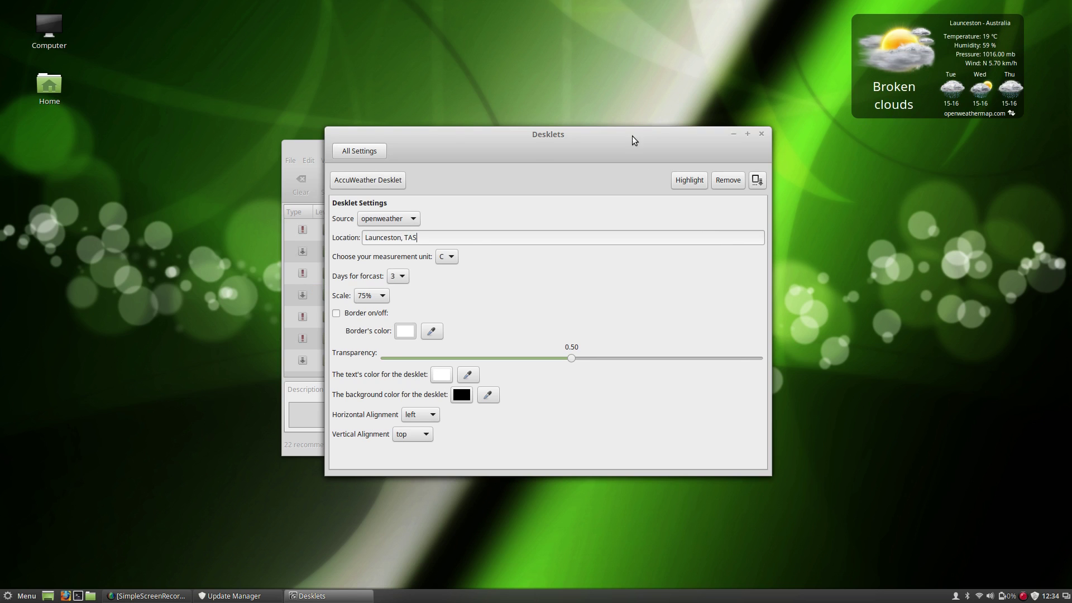
{"action": "left_click", "coordinate": [341, 155]}
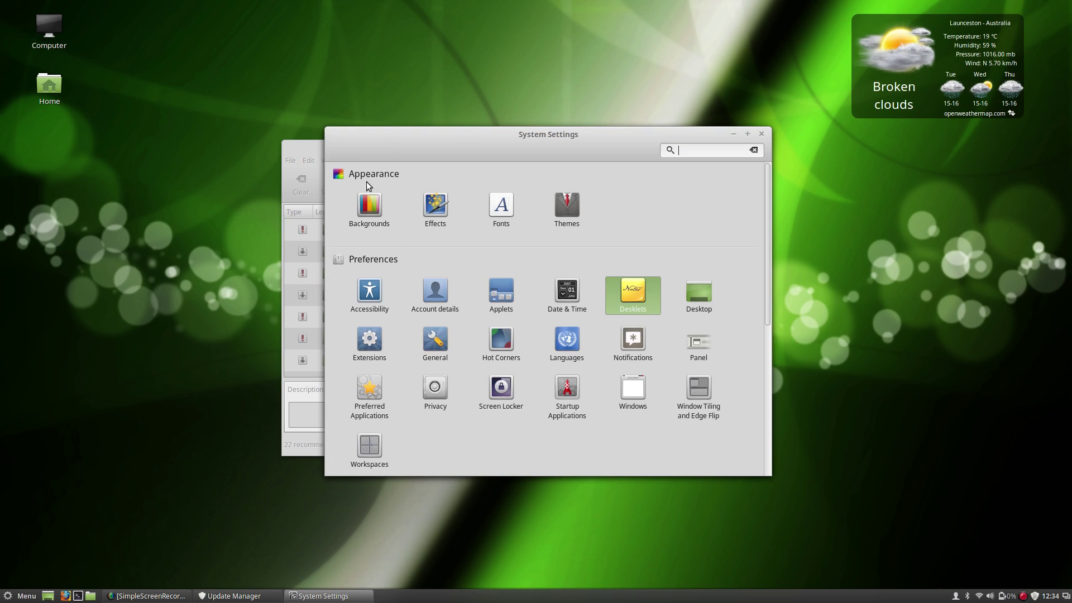
{"action": "left_click", "coordinate": [438, 287]}
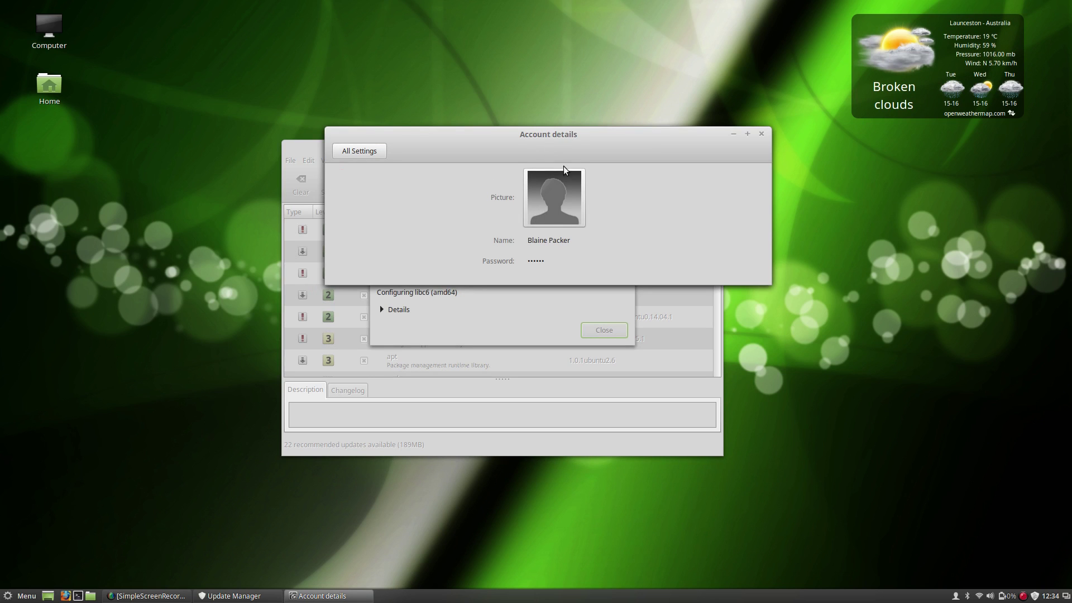
{"action": "left_click", "coordinate": [352, 154]}
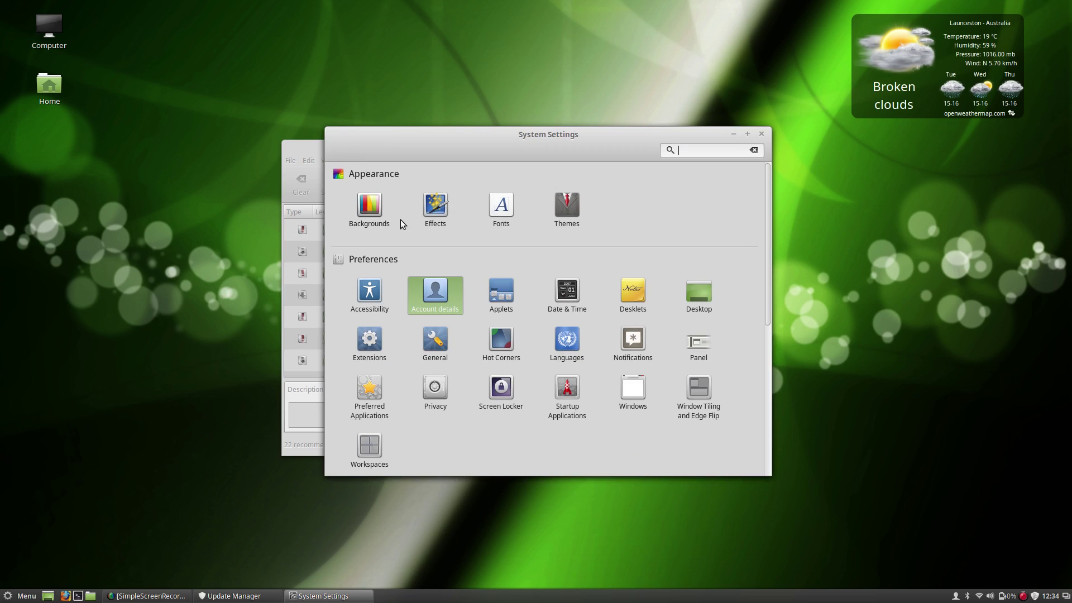
{"action": "scroll", "coordinate": [531, 301], "scroll_direction": "down", "scroll_amount": 3}
{"action": "left_click", "coordinate": [502, 272]}
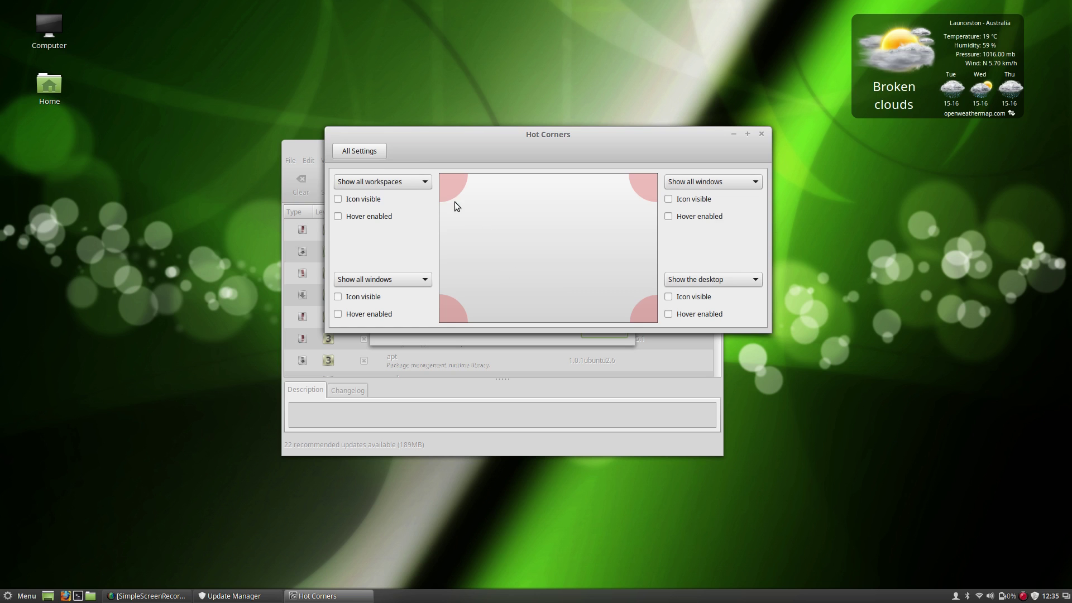
{"action": "left_click", "coordinate": [384, 153]}
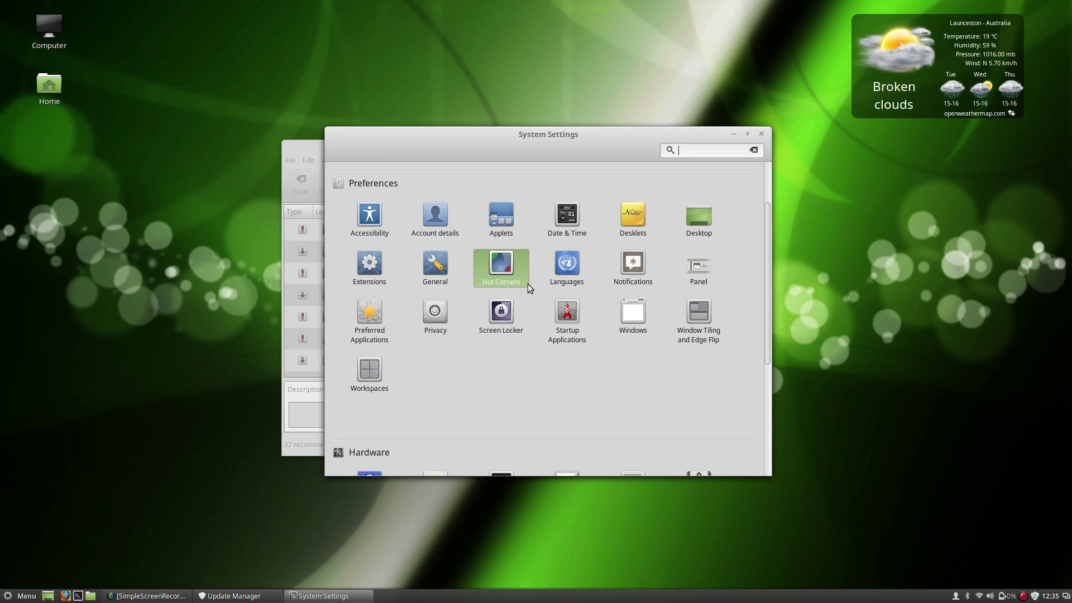
{"action": "left_click", "coordinate": [620, 272]}
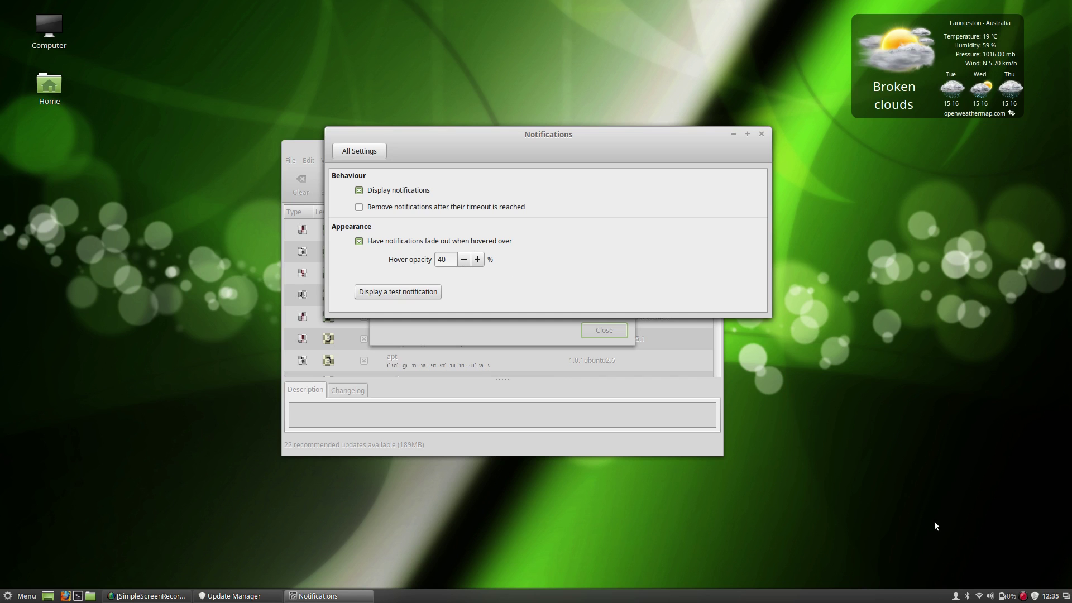
{"action": "left_click", "coordinate": [377, 155]}
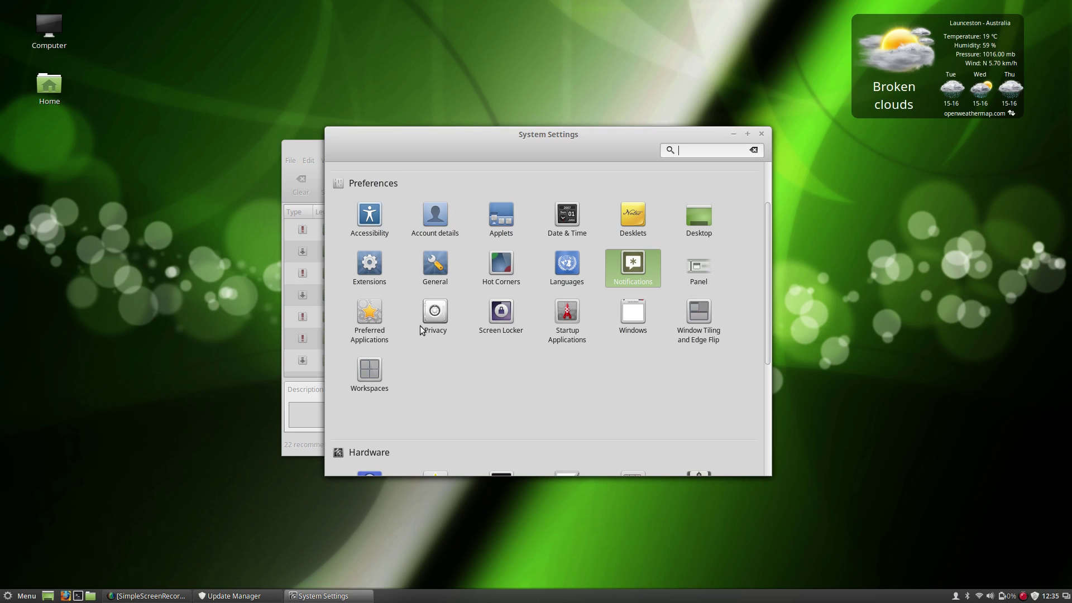
{"action": "scroll", "coordinate": [666, 344], "scroll_direction": "down", "scroll_amount": 1}
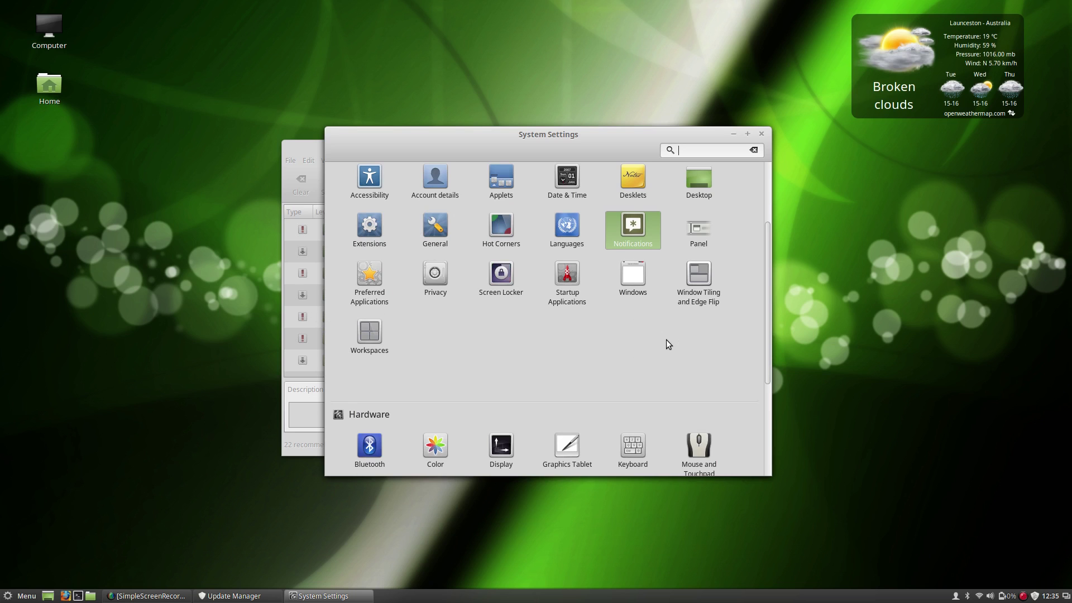
{"action": "scroll", "coordinate": [766, 291], "scroll_direction": "up", "scroll_amount": 3}
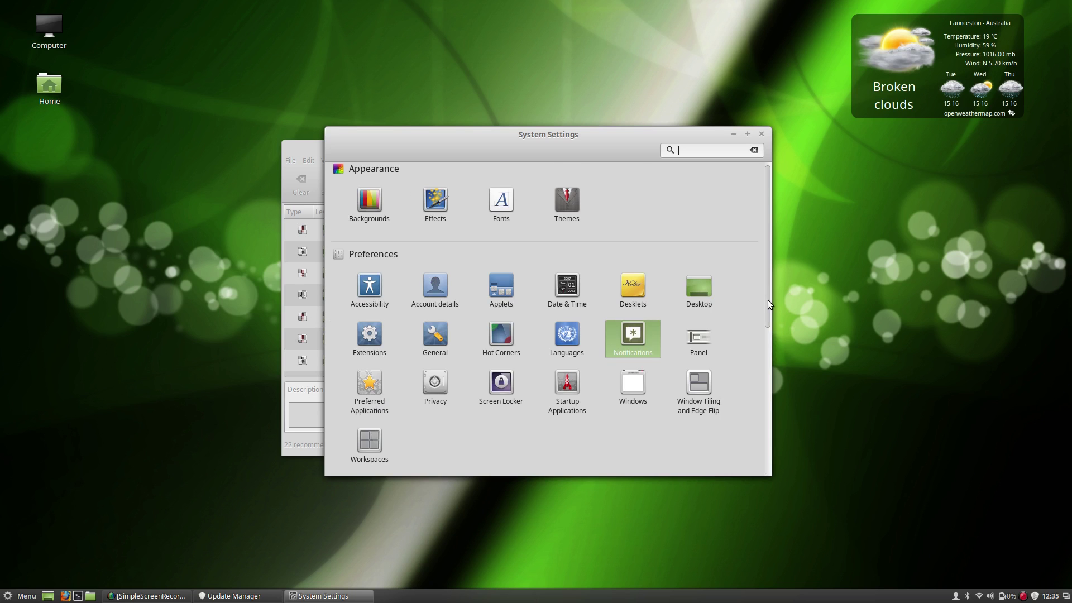
{"action": "scroll", "coordinate": [769, 308], "scroll_direction": "down", "scroll_amount": 8}
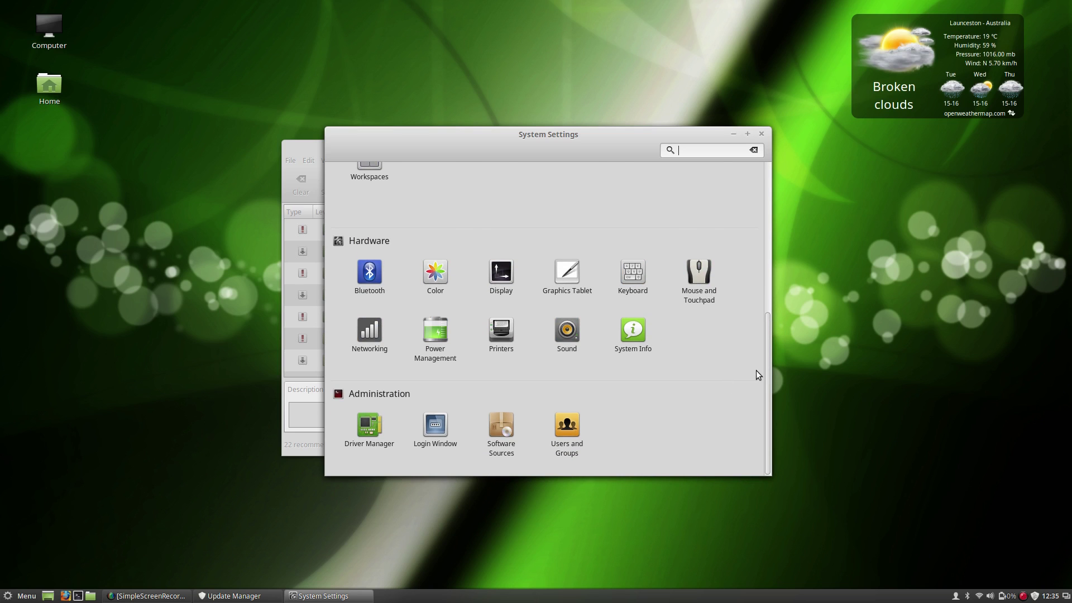
{"action": "scroll", "coordinate": [768, 372], "scroll_direction": "up", "scroll_amount": 3}
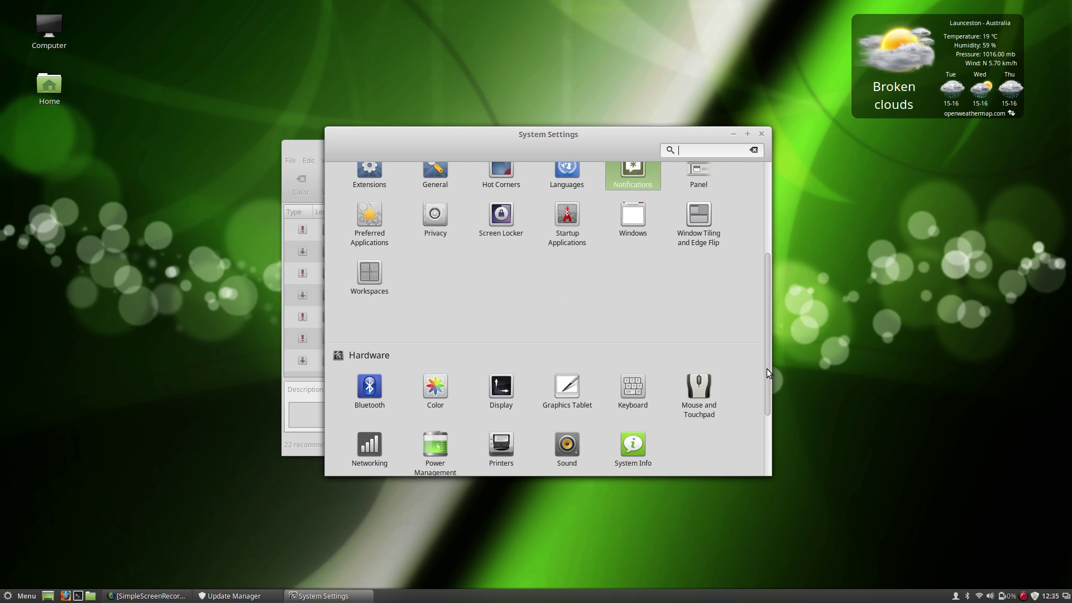
{"action": "left_click_drag", "start_coordinate": [766, 369], "coordinate": [658, 472]}
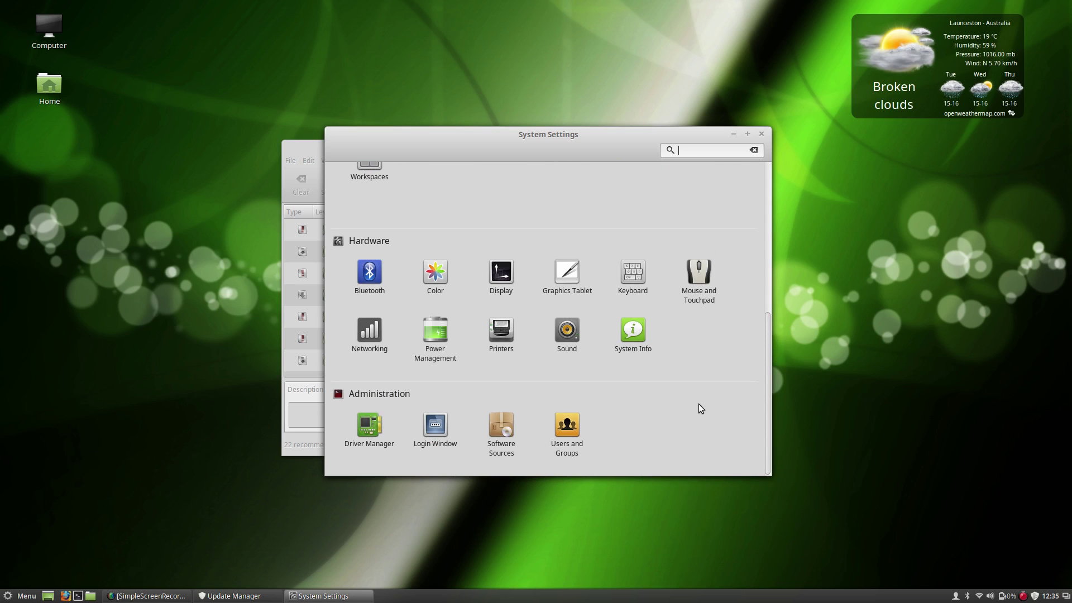
{"action": "scroll", "coordinate": [653, 354], "scroll_direction": "up", "scroll_amount": 5}
{"action": "scroll", "coordinate": [652, 354], "scroll_direction": "up", "scroll_amount": 3}
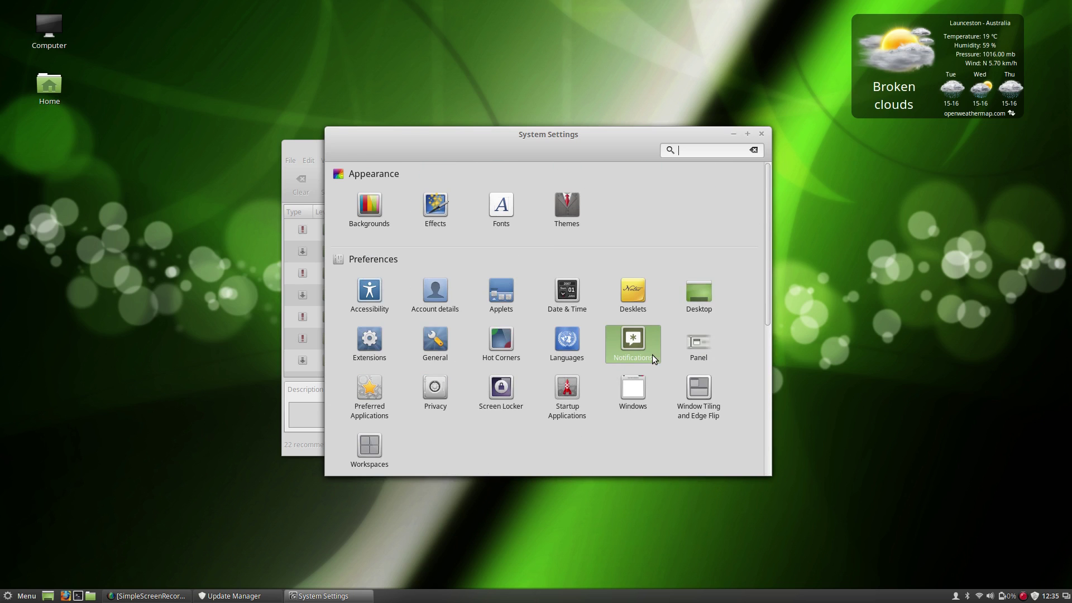
{"action": "scroll", "coordinate": [652, 354], "scroll_direction": "down", "scroll_amount": 8}
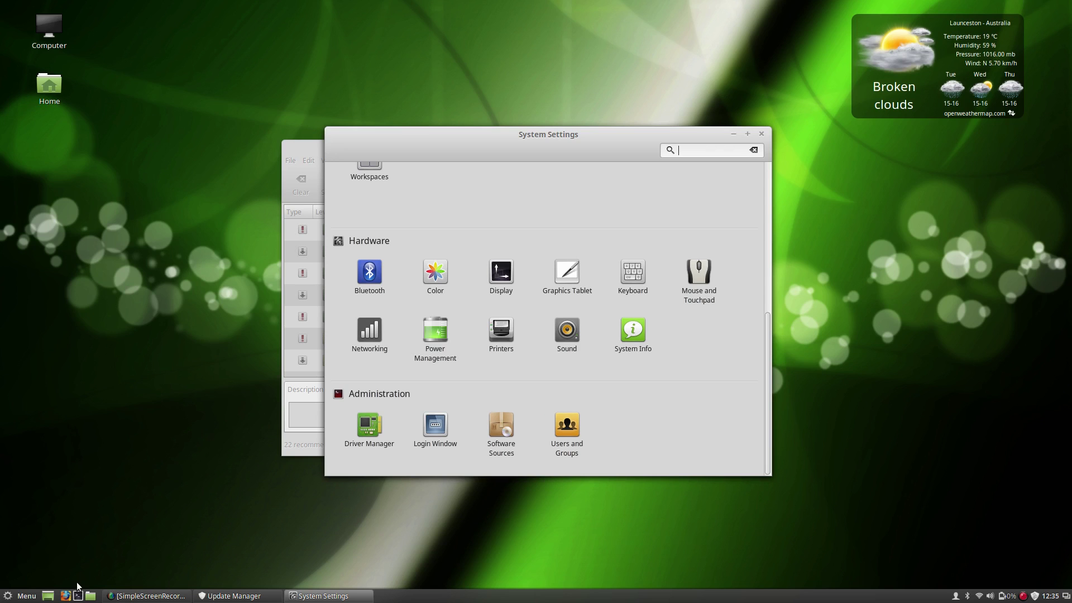
{"action": "left_click", "coordinate": [49, 596]}
{"action": "left_click", "coordinate": [48, 596]}
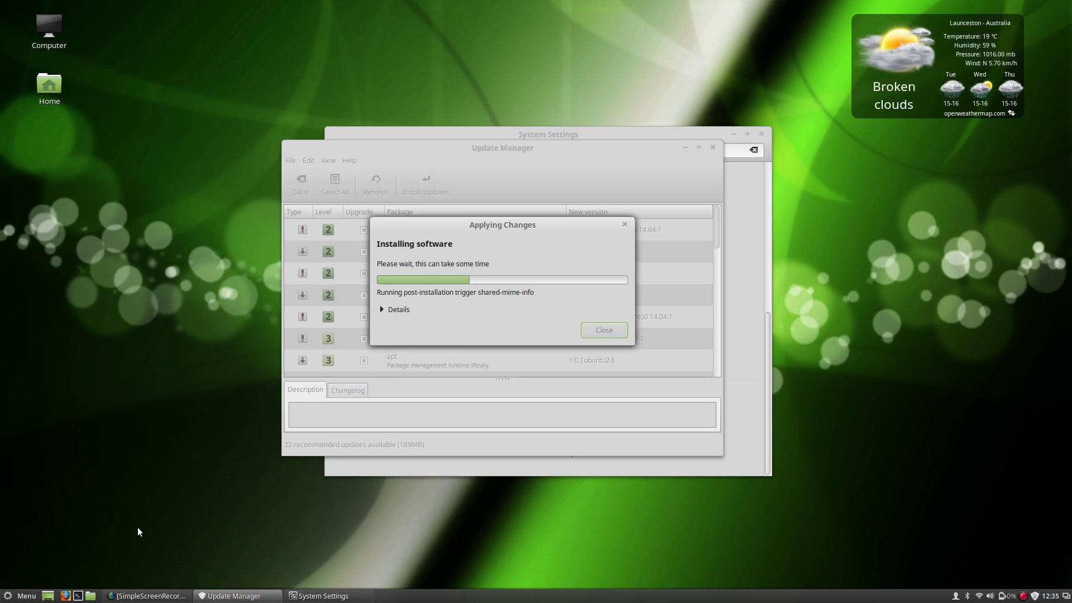
{"action": "left_click", "coordinate": [739, 220]}
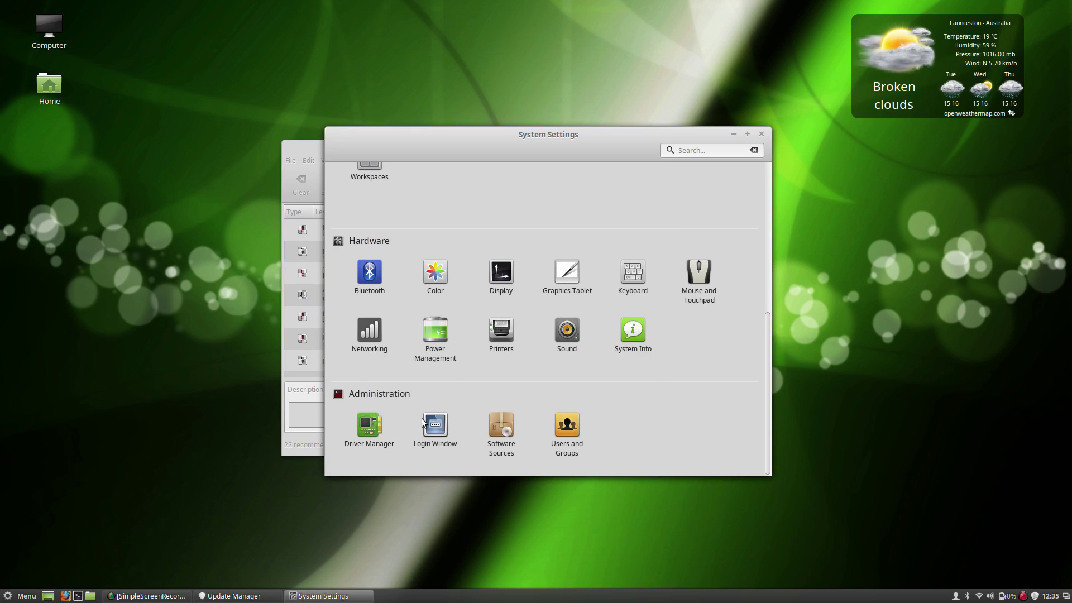
Launch Driver Manager from Administration, authenticating with the account password.
{"action": "left_click", "coordinate": [373, 427]}
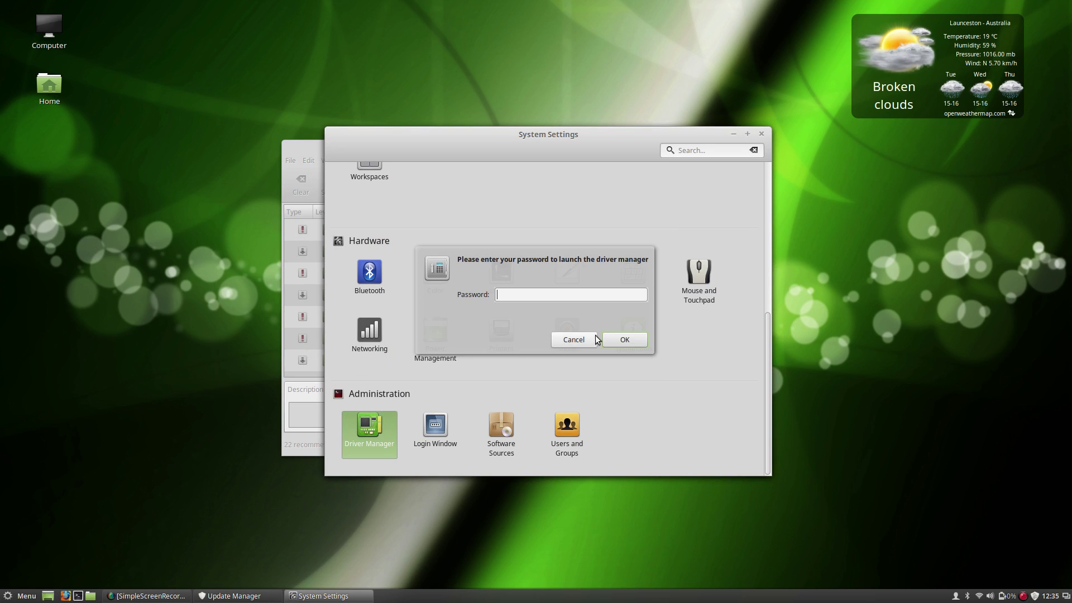
{"action": "type", "text": "•••••"}
{"action": "key", "text": "Return"}
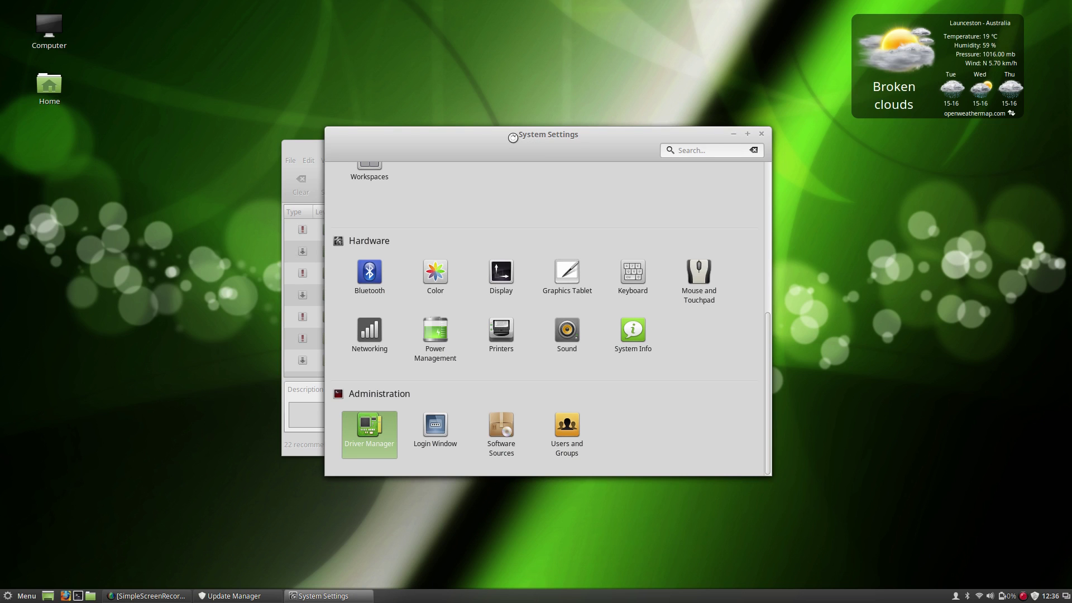
{"action": "mouse_move", "coordinate": [513, 137]}
{"action": "left_mouse_down"}
{"action": "mouse_move", "coordinate": [685, 168]}
{"action": "mouse_move", "coordinate": [546, 149]}
{"action": "mouse_move", "coordinate": [399, 177]}
{"action": "mouse_move", "coordinate": [743, 207]}
{"action": "mouse_move", "coordinate": [531, 125]}
{"action": "left_mouse_up"}
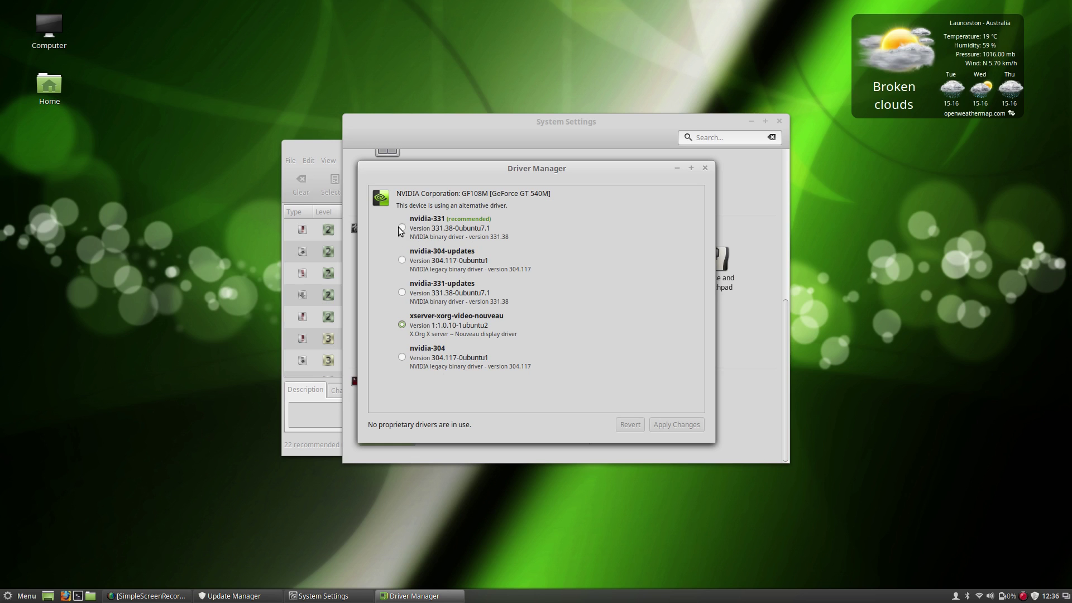
Move Driver Manager aside and close the Update Manager window.
{"action": "left_click_drag", "start_coordinate": [506, 173], "coordinate": [603, 246]}
{"action": "left_click", "coordinate": [229, 596]}
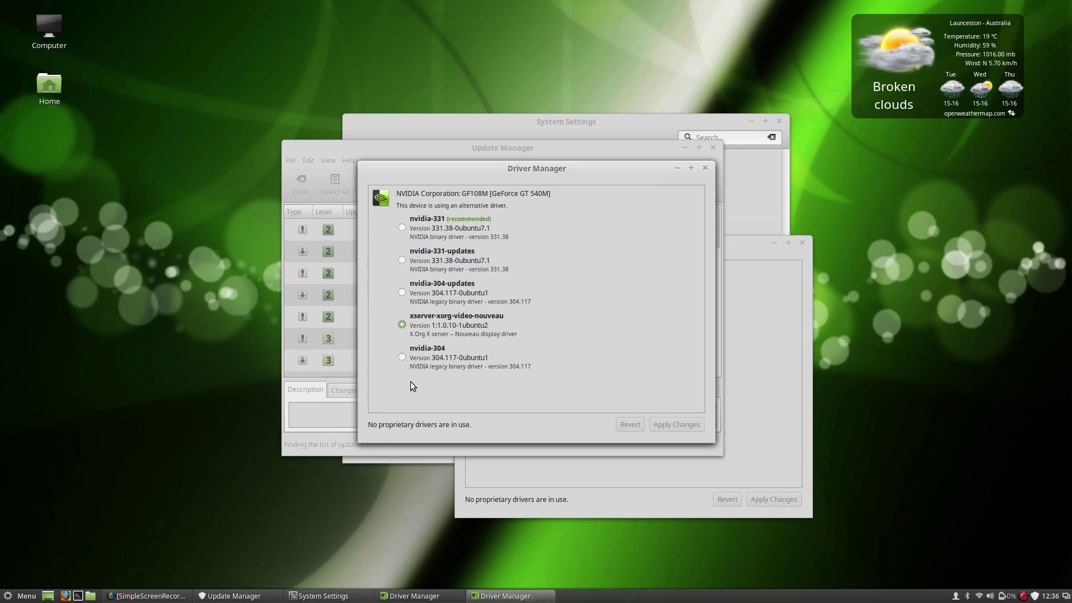
{"action": "left_click", "coordinate": [328, 146]}
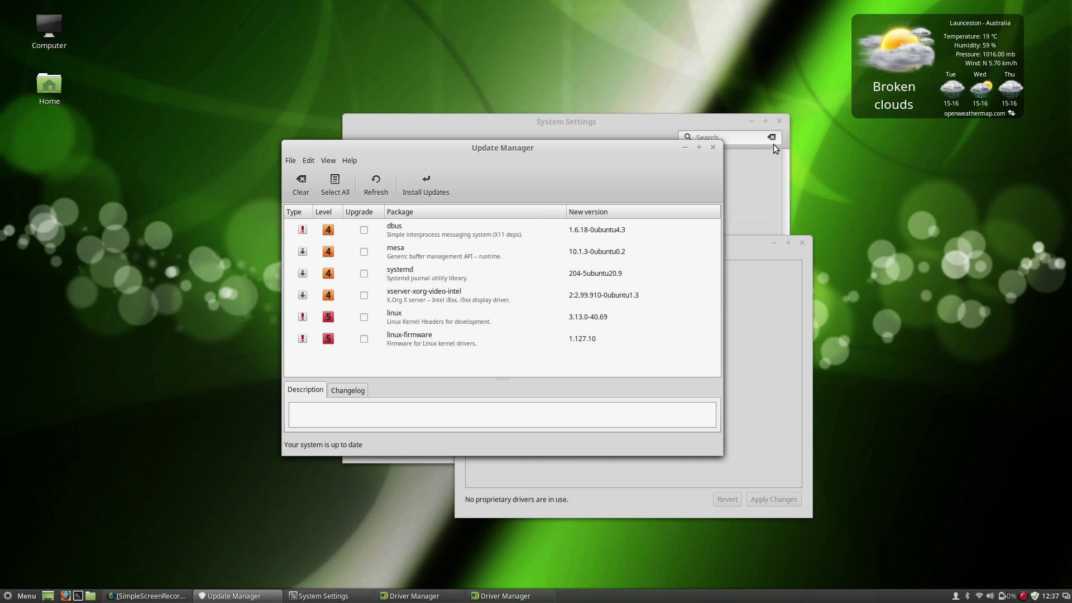
{"action": "left_click", "coordinate": [713, 147]}
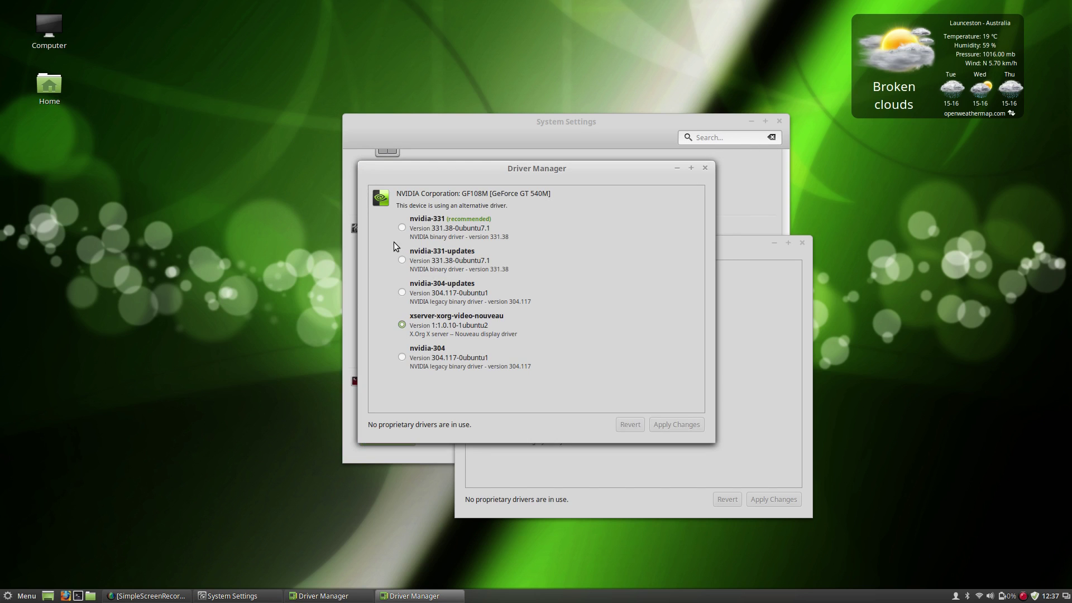
Select the recommended nvidia-331 driver and apply the changes.
{"action": "left_click", "coordinate": [402, 227]}
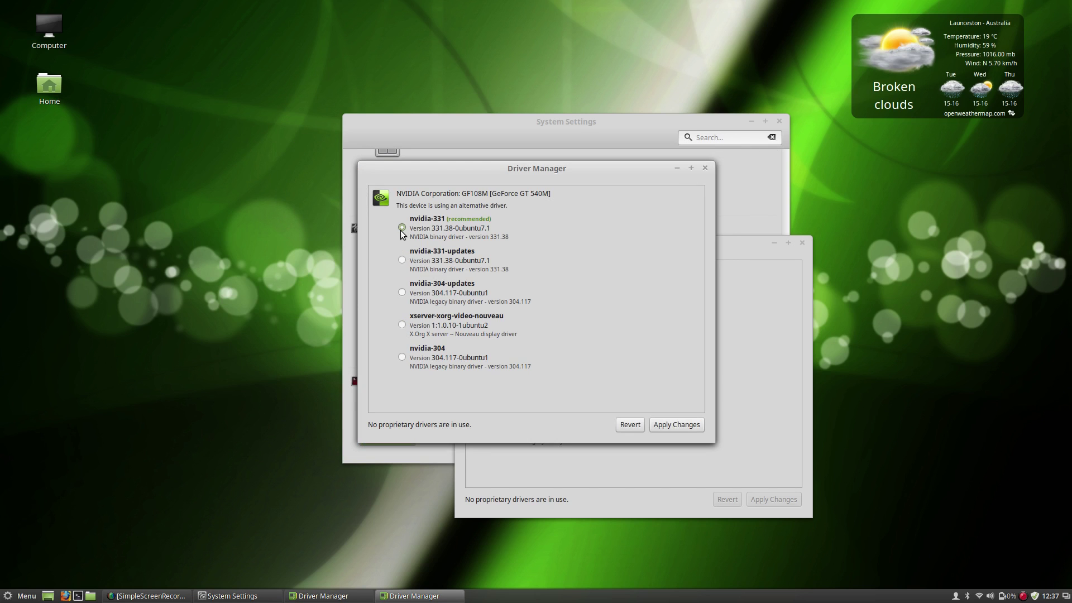
{"action": "left_click", "coordinate": [663, 426]}
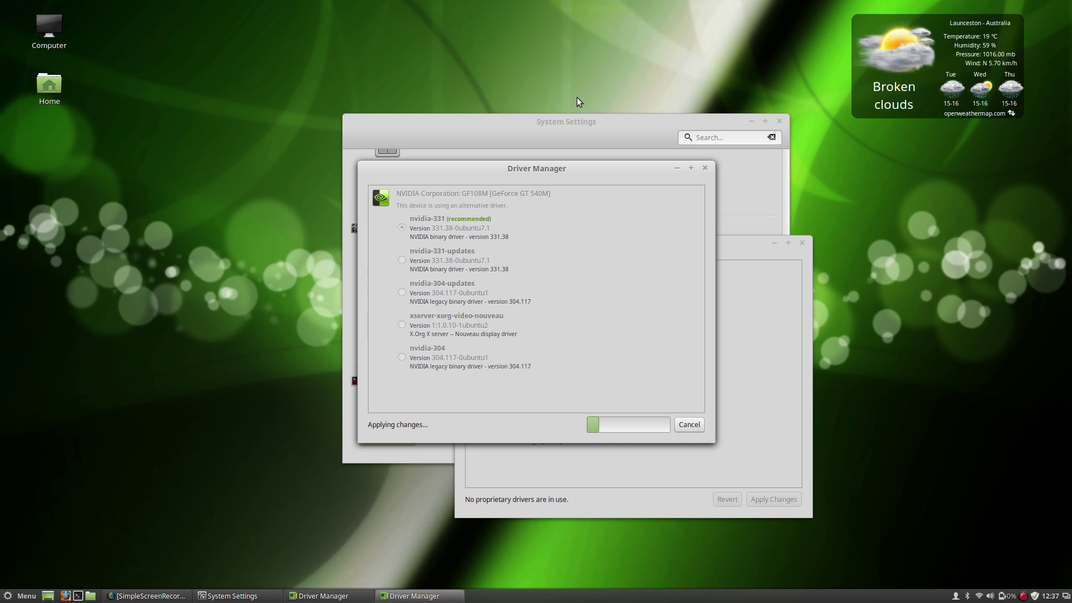
{"action": "left_click", "coordinate": [583, 133]}
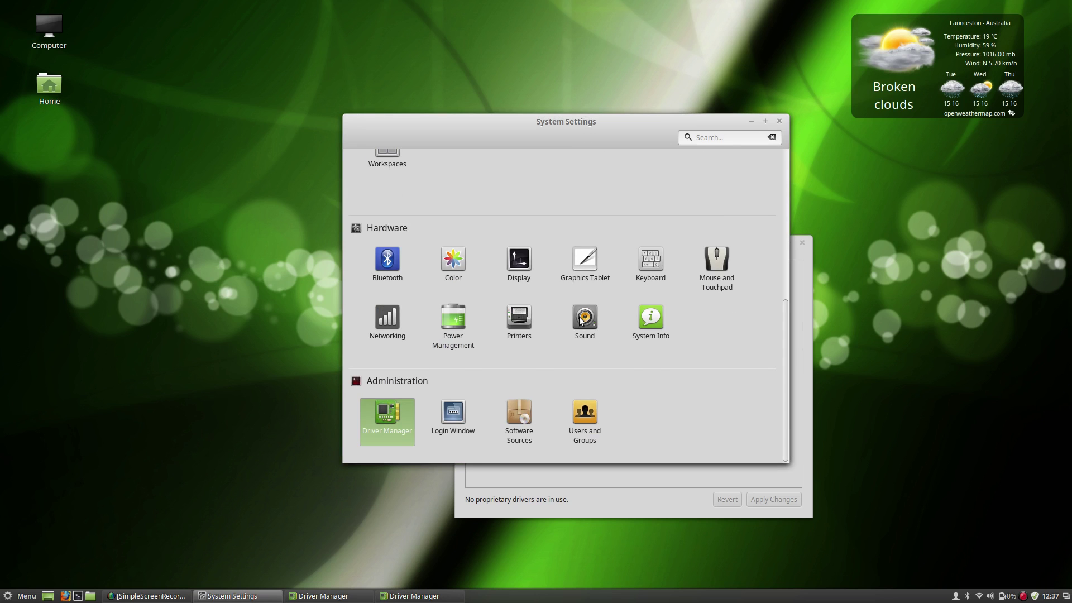
Scroll the System Settings list up and down to browse the categories.
{"action": "scroll", "coordinate": [584, 312], "scroll_direction": "up", "scroll_amount": 5}
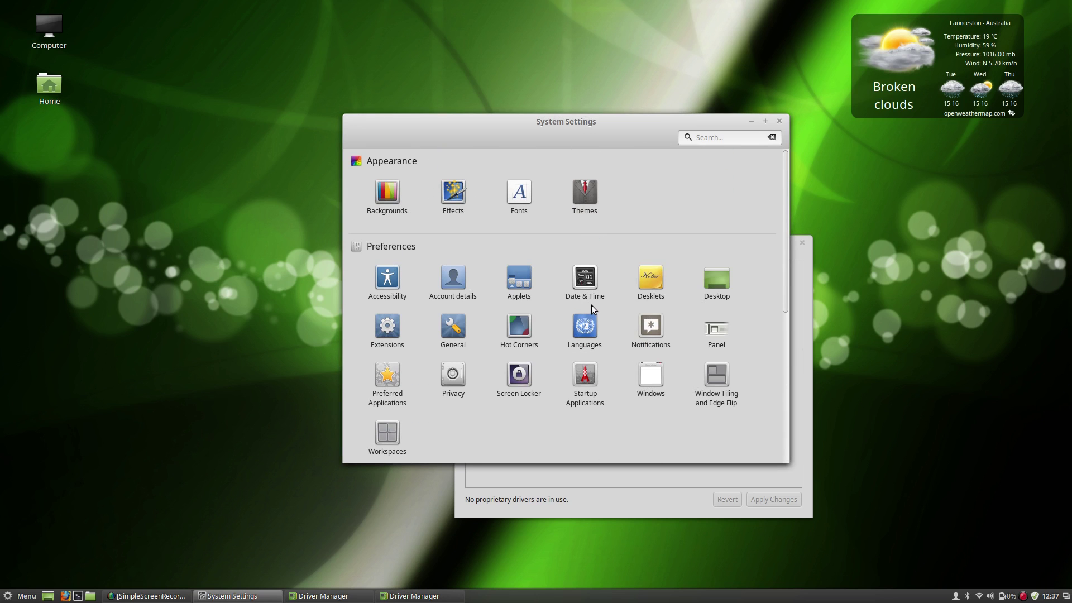
{"action": "scroll", "coordinate": [586, 296], "scroll_direction": "down", "scroll_amount": 5}
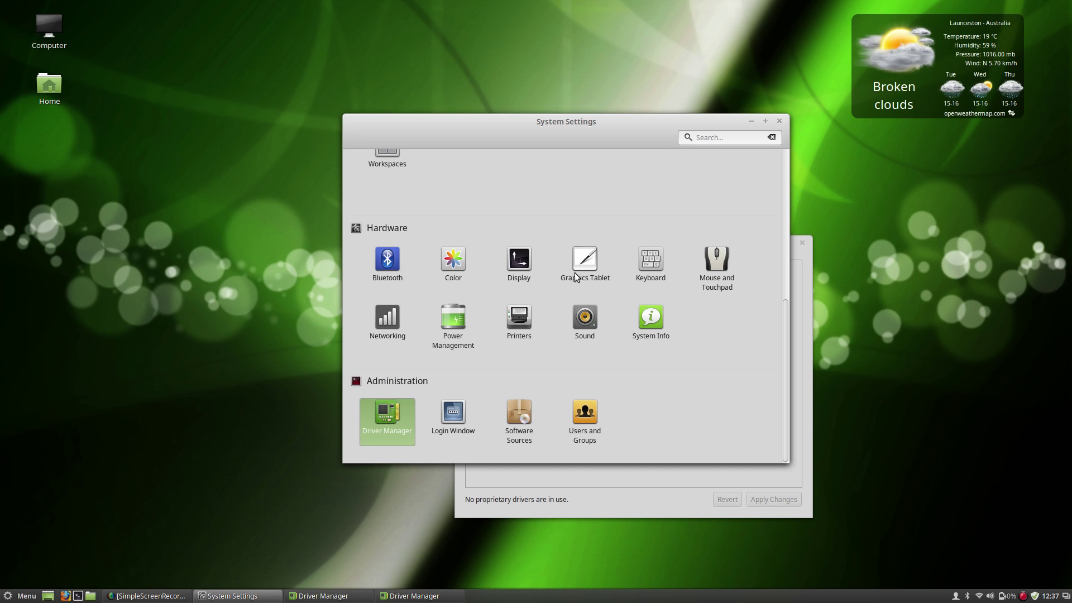
{"action": "scroll", "coordinate": [572, 278], "scroll_direction": "up", "scroll_amount": 5}
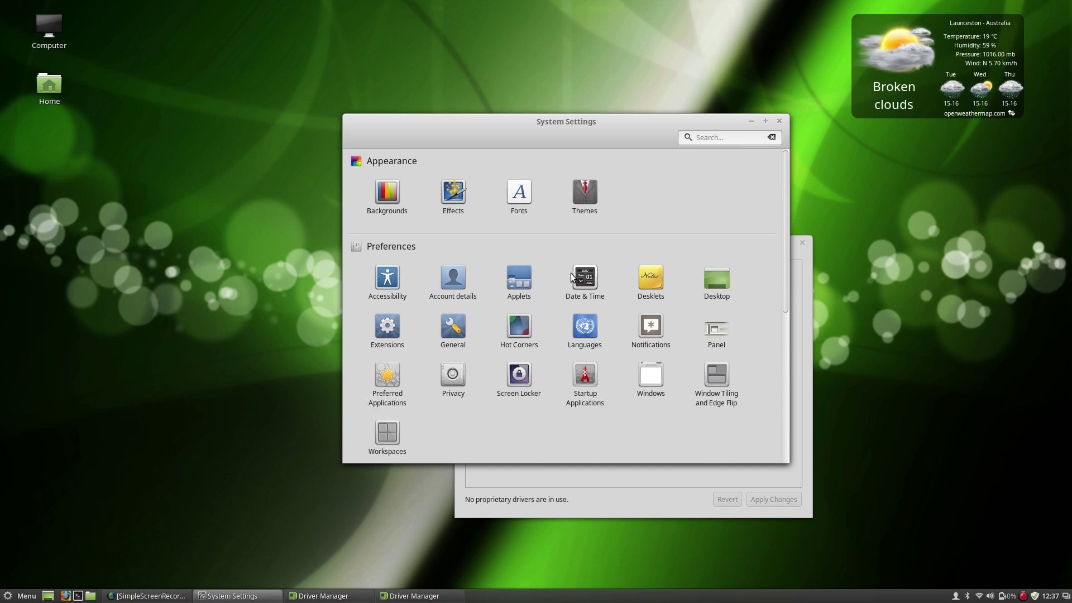
{"action": "scroll", "coordinate": [571, 278], "scroll_direction": "down", "scroll_amount": 5}
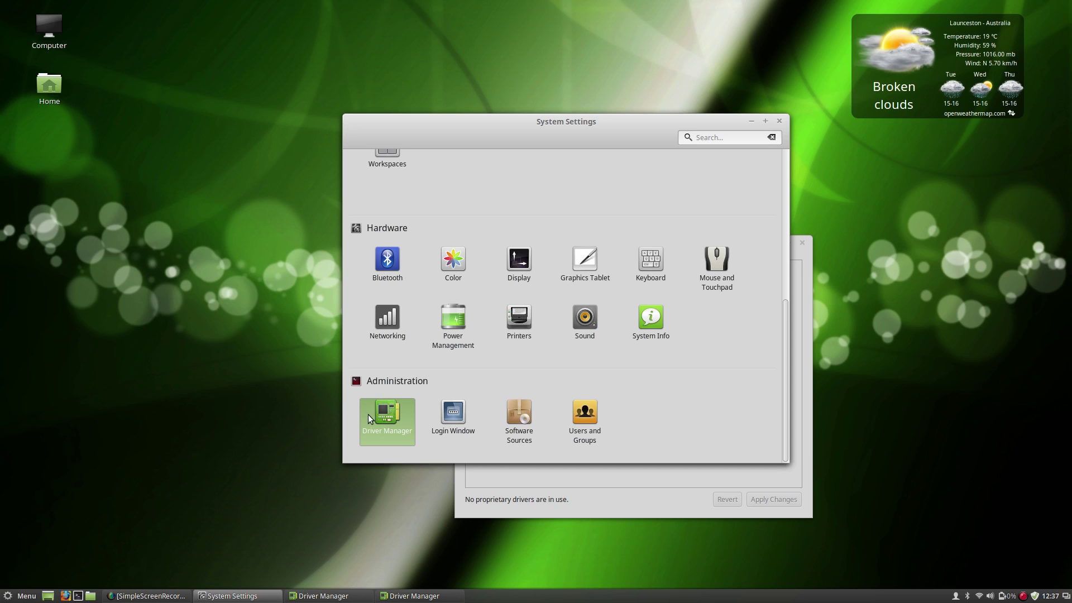
{"action": "scroll", "coordinate": [474, 398], "scroll_direction": "up", "scroll_amount": 5}
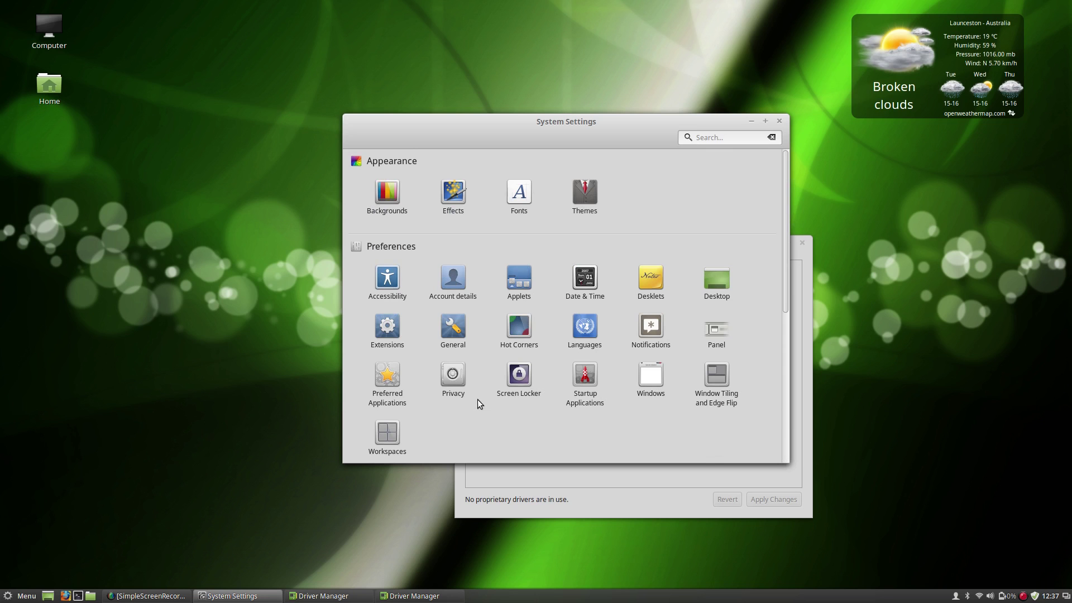
{"action": "scroll", "coordinate": [479, 400], "scroll_direction": "down", "scroll_amount": 5}
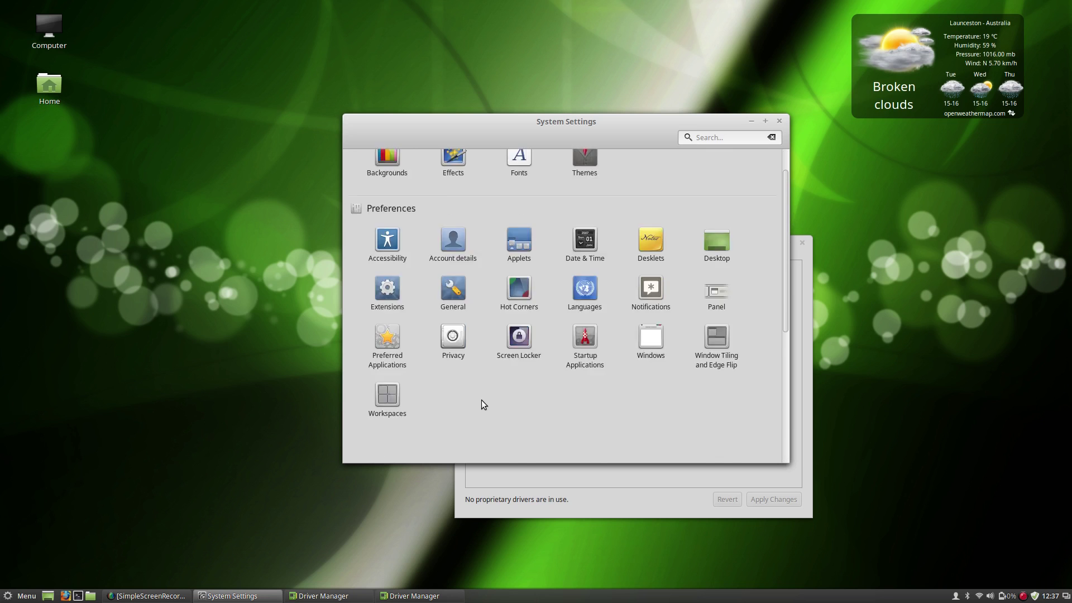
{"action": "scroll", "coordinate": [531, 337], "scroll_direction": "up", "scroll_amount": 5}
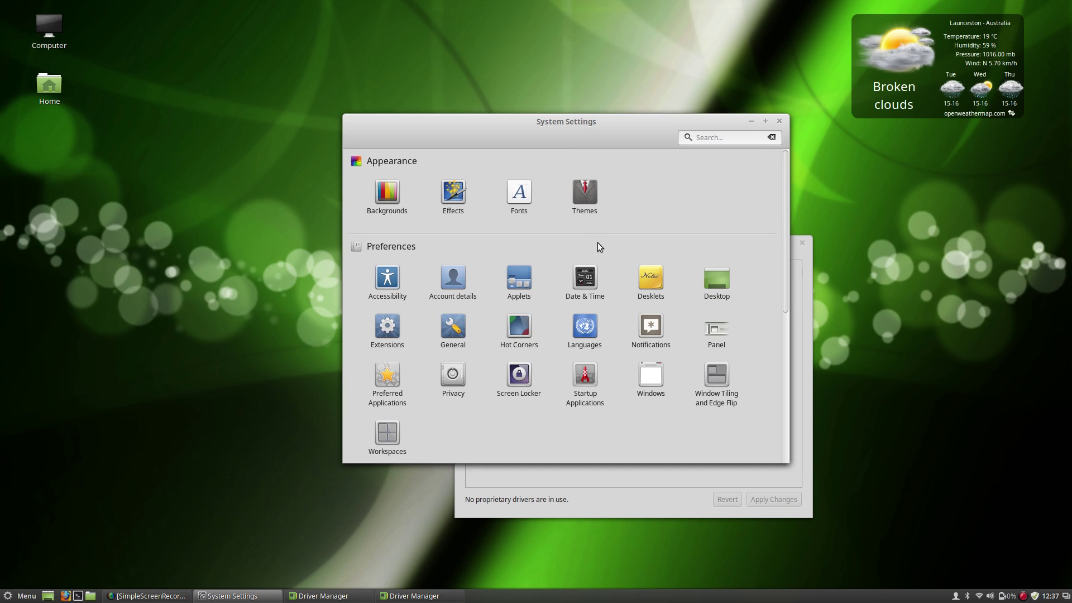
Open Themes and review the window border and icon theme lists without changing them.
{"action": "left_click", "coordinate": [587, 205]}
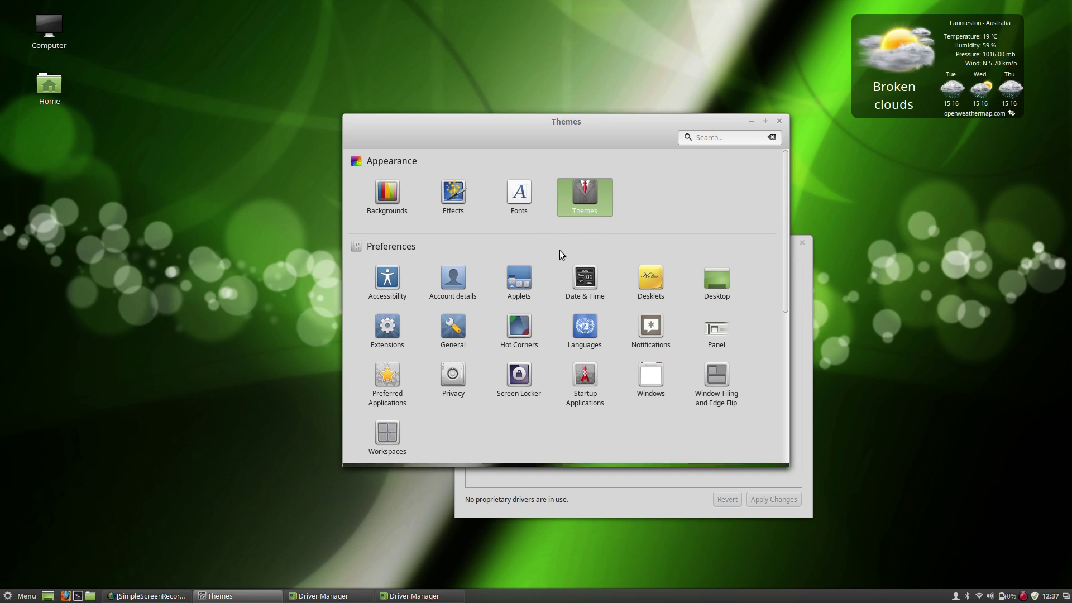
{"action": "left_click", "coordinate": [494, 193]}
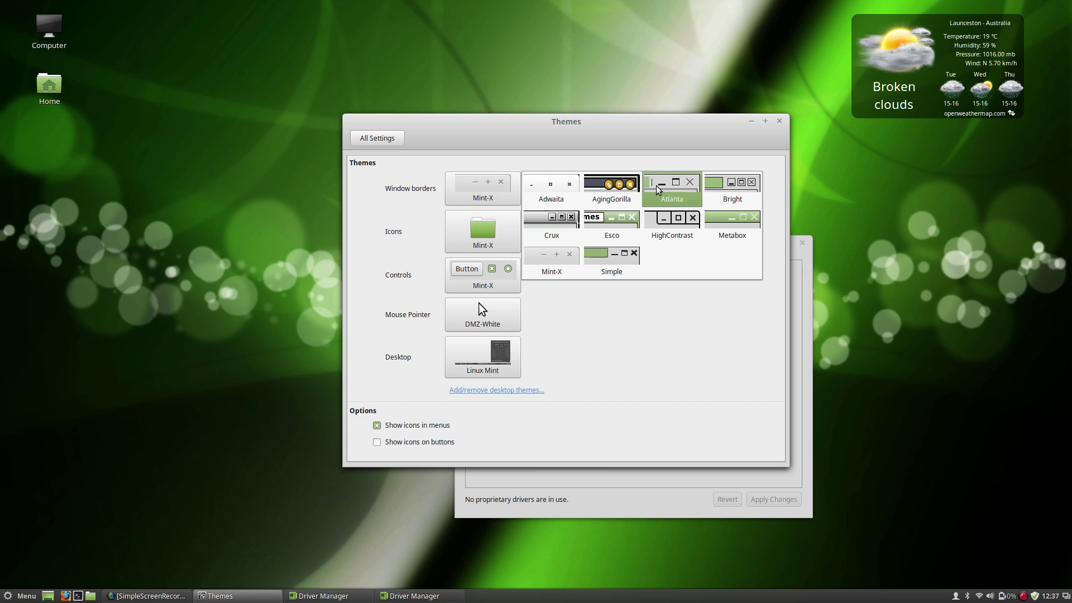
{"action": "left_click", "coordinate": [640, 339]}
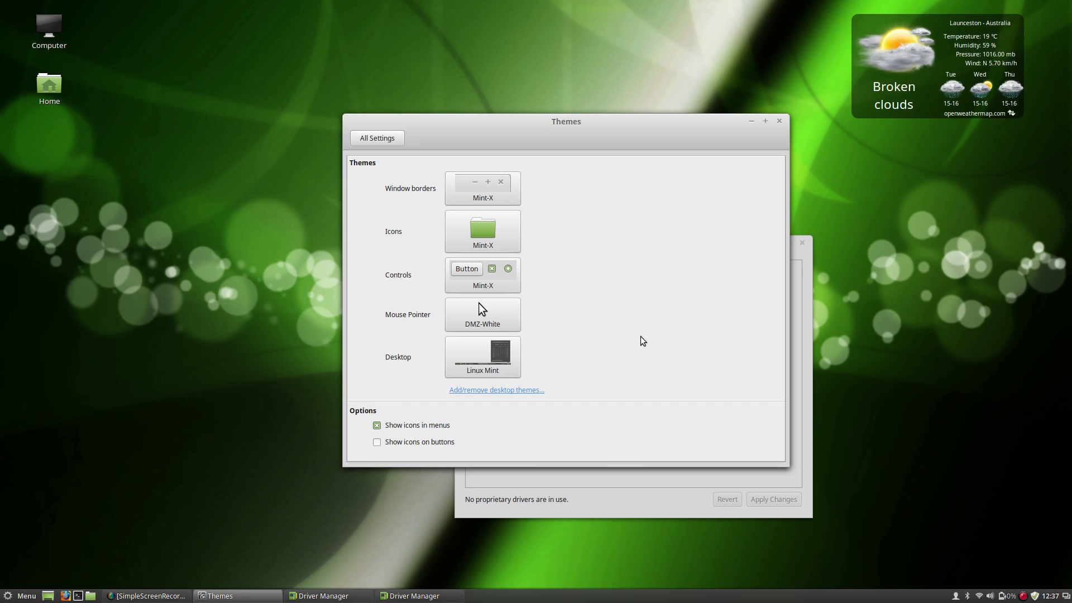
{"action": "left_click", "coordinate": [503, 242]}
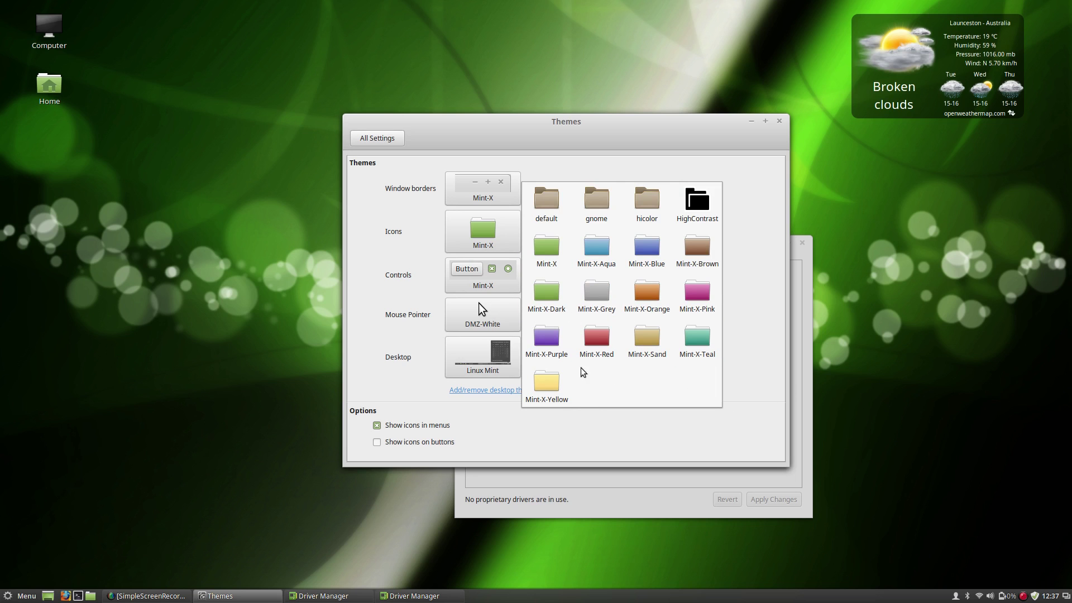
{"action": "left_click", "coordinate": [766, 275]}
Set Controls and Icons to Mint-X-Aqua and the mouse pointer to DMZ-Black.
{"action": "left_click", "coordinate": [497, 277]}
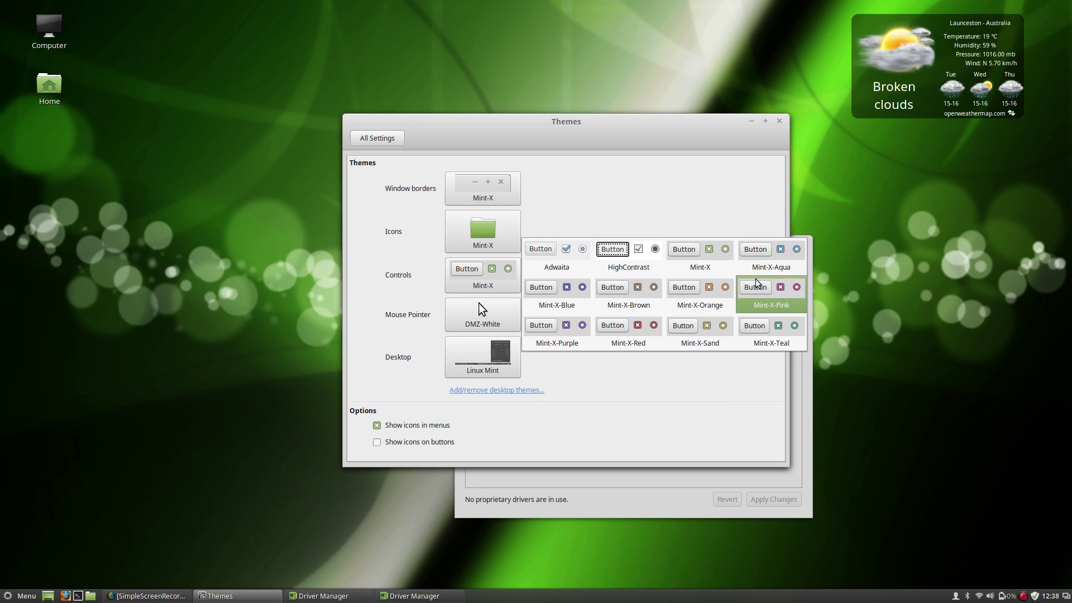
{"action": "left_click", "coordinate": [766, 266]}
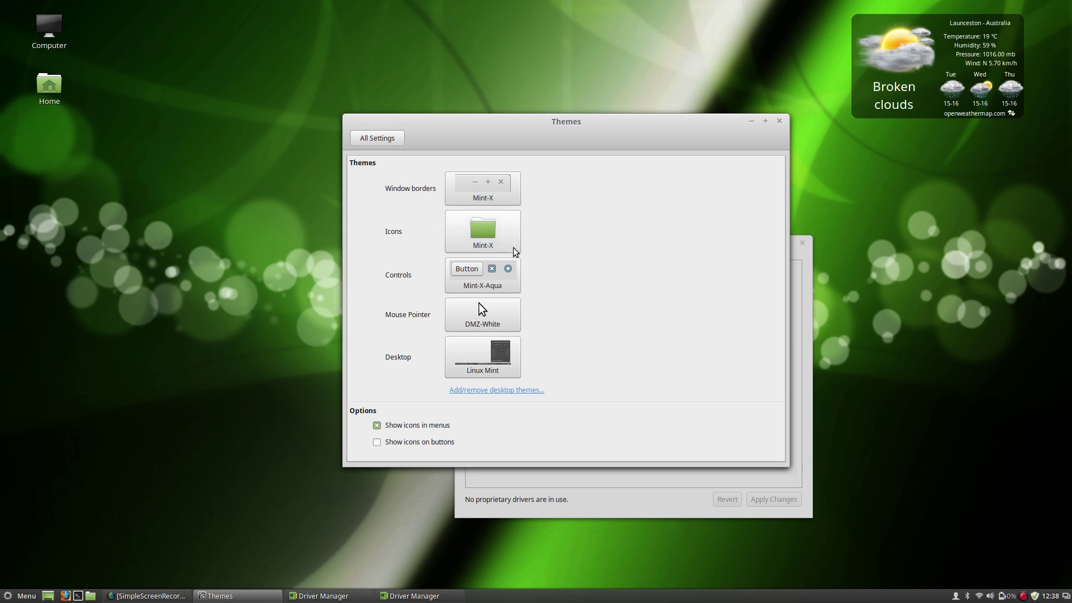
{"action": "left_click", "coordinate": [497, 243]}
{"action": "left_click", "coordinate": [605, 256]}
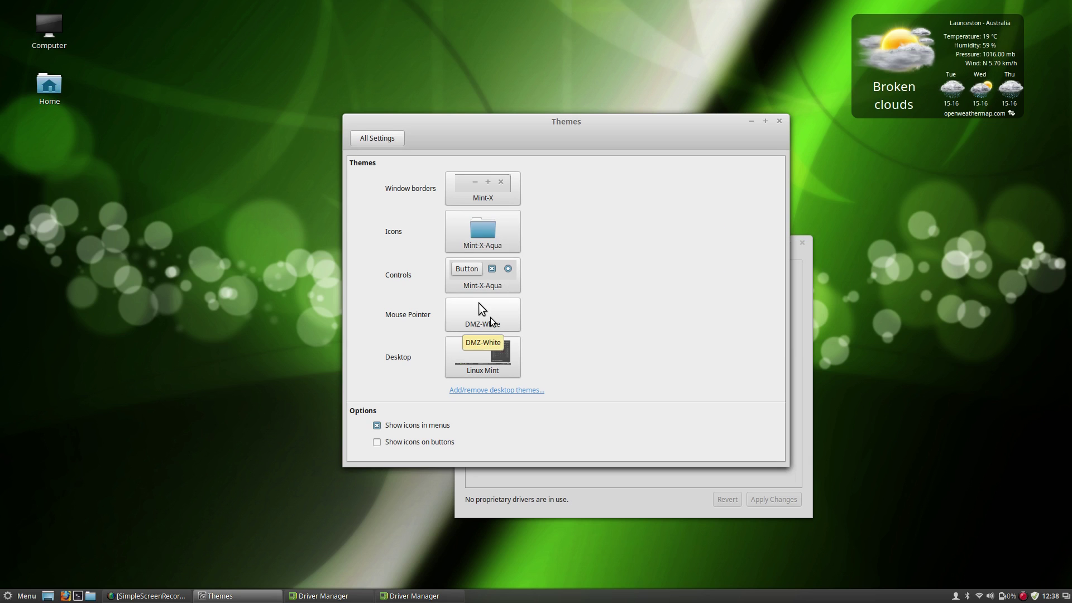
{"action": "left_click", "coordinate": [484, 316]}
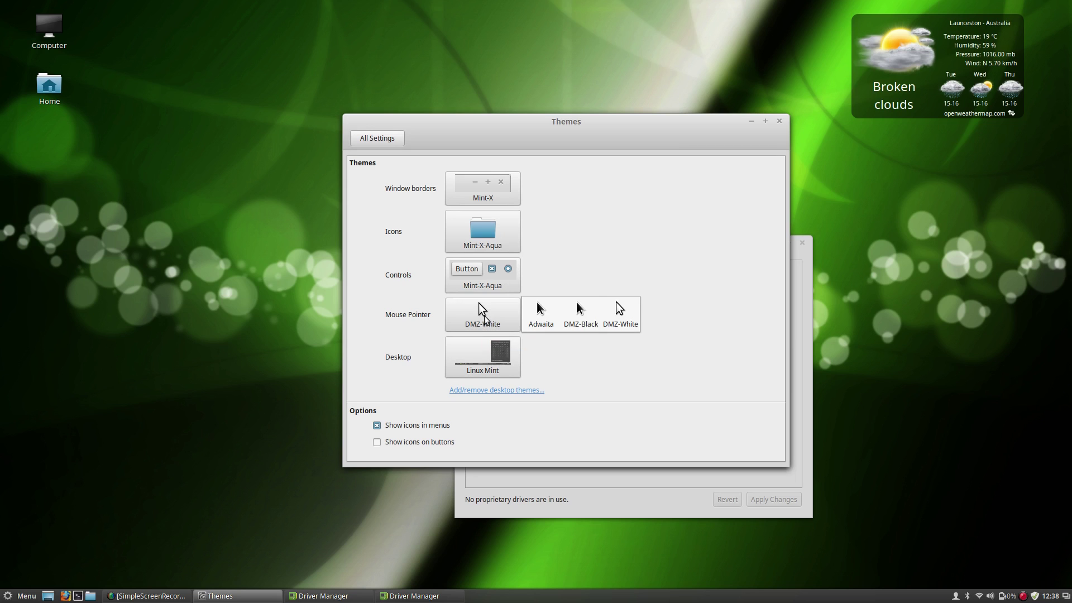
{"action": "left_click", "coordinate": [577, 311]}
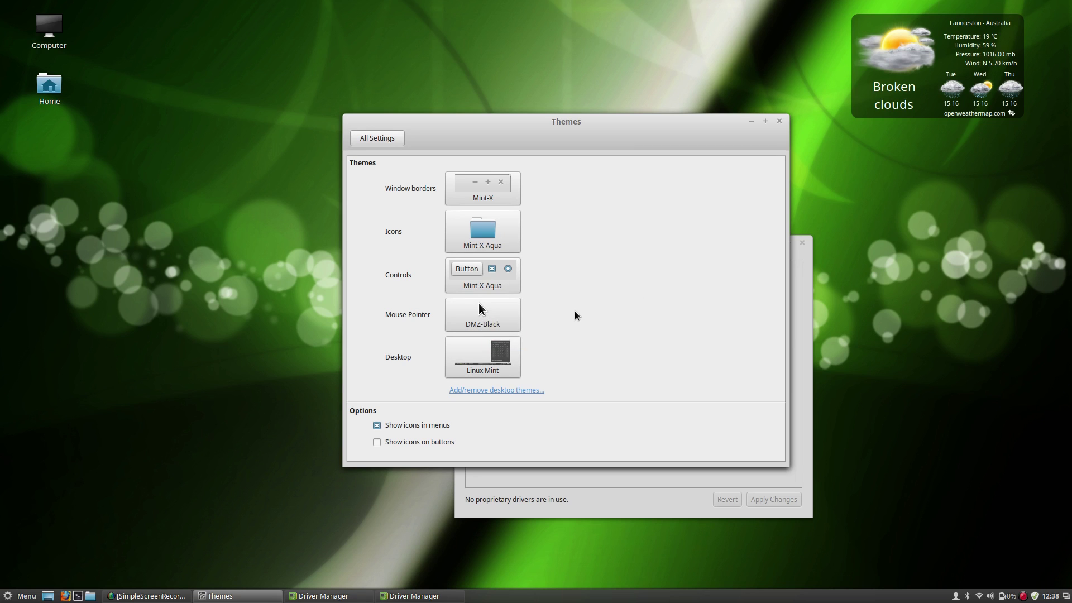
Set the Desktop theme to Mint-X-Aqua and check the restyled application menu.
{"action": "left_click", "coordinate": [474, 351]}
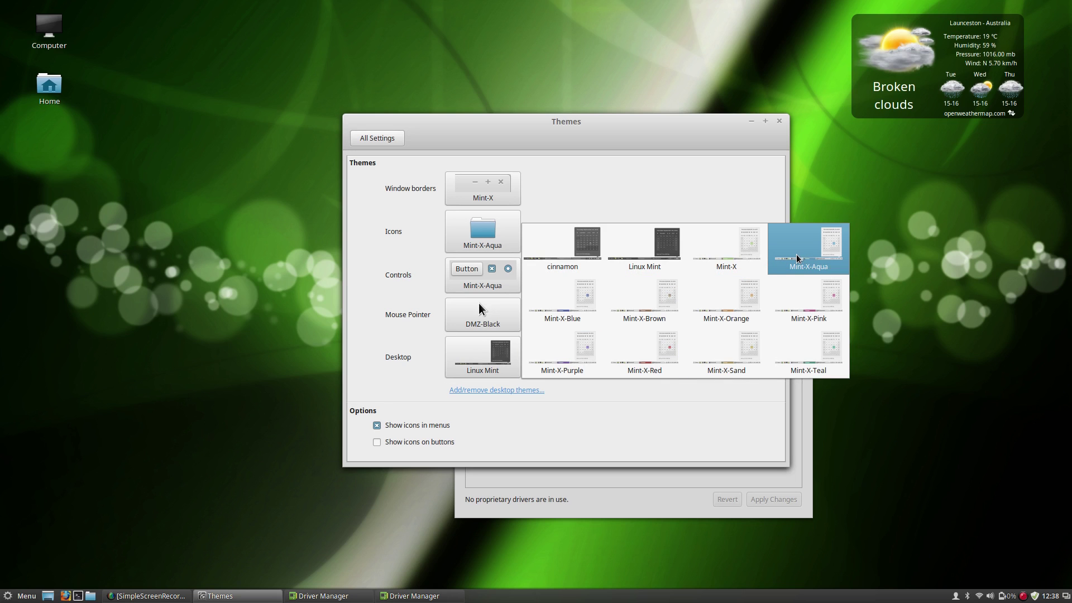
{"action": "left_click", "coordinate": [793, 259]}
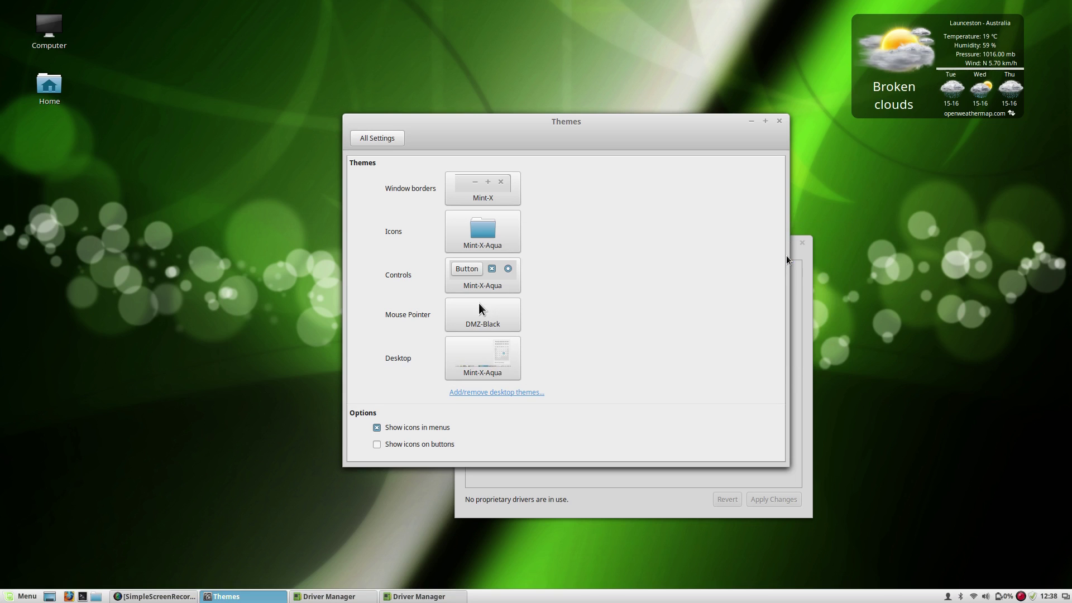
{"action": "left_click", "coordinate": [8, 597]}
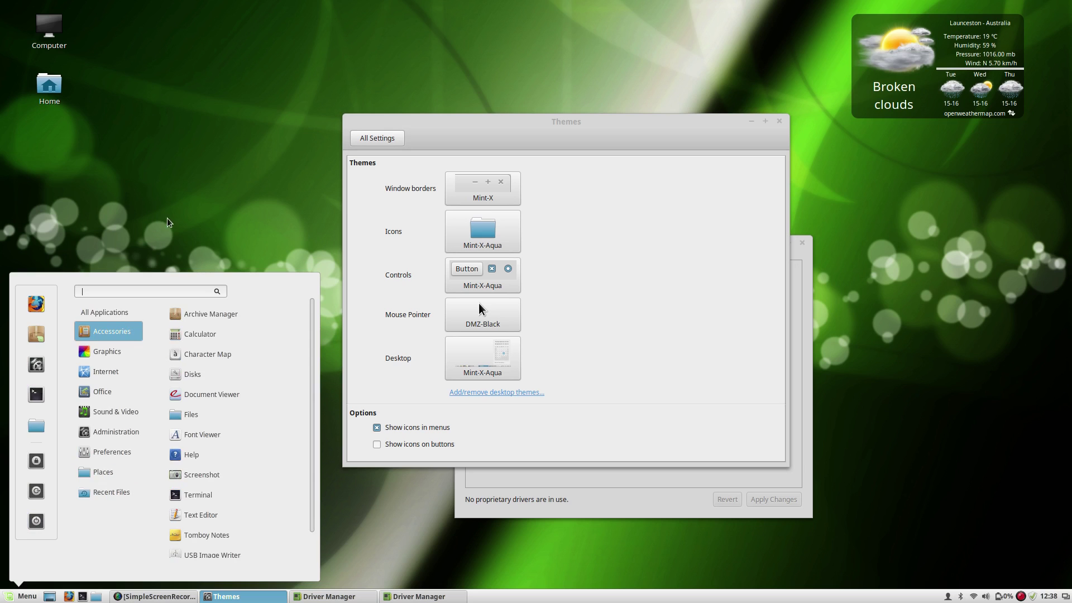
{"action": "left_click", "coordinate": [529, 286]}
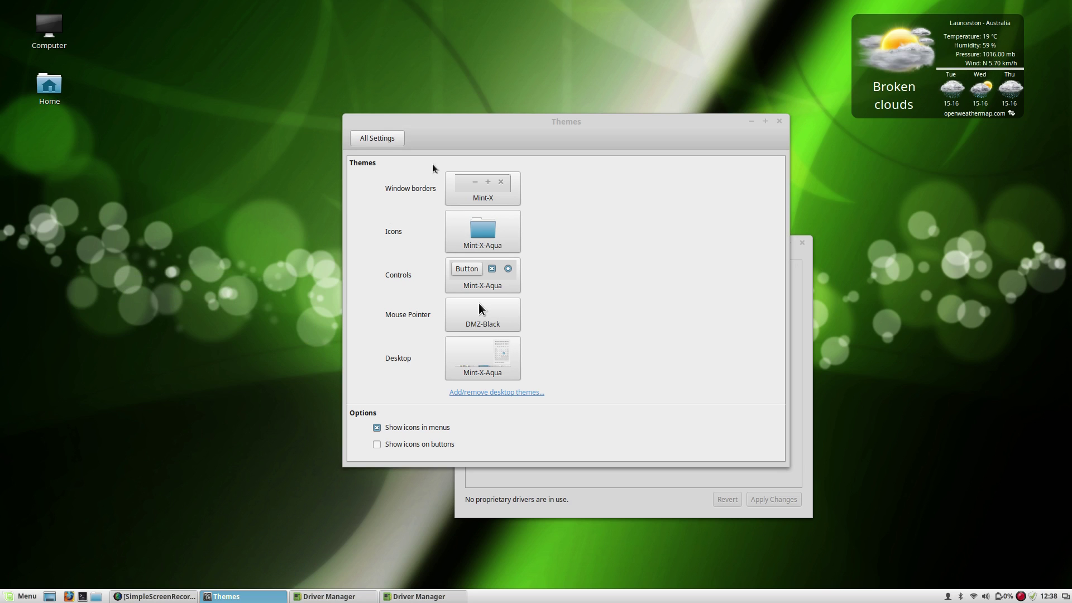
In Backgrounds, choose the Rebecca collection and enable changing the wallpaper every 15 minutes.
{"action": "left_click", "coordinate": [385, 138]}
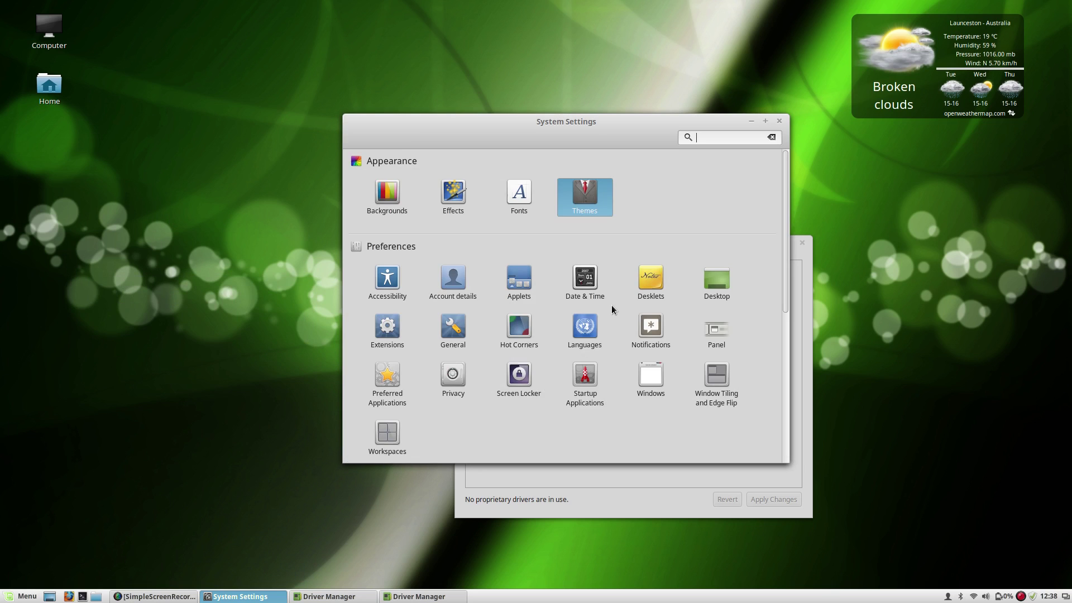
{"action": "scroll", "coordinate": [611, 305], "scroll_direction": "down", "scroll_amount": 5}
{"action": "scroll", "coordinate": [613, 305], "scroll_direction": "up", "scroll_amount": 5}
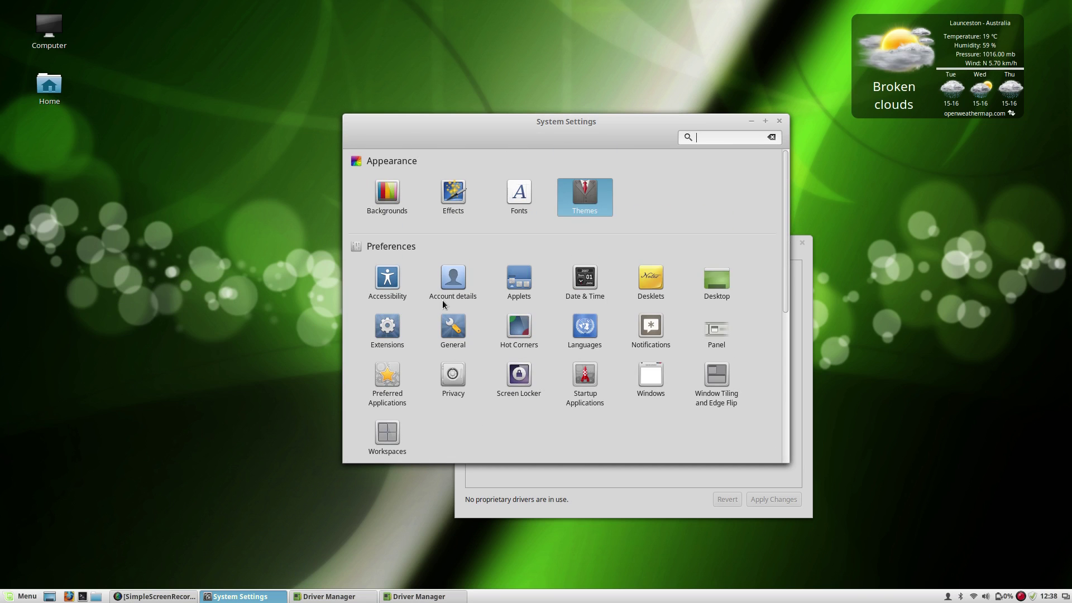
{"action": "left_click", "coordinate": [408, 194]}
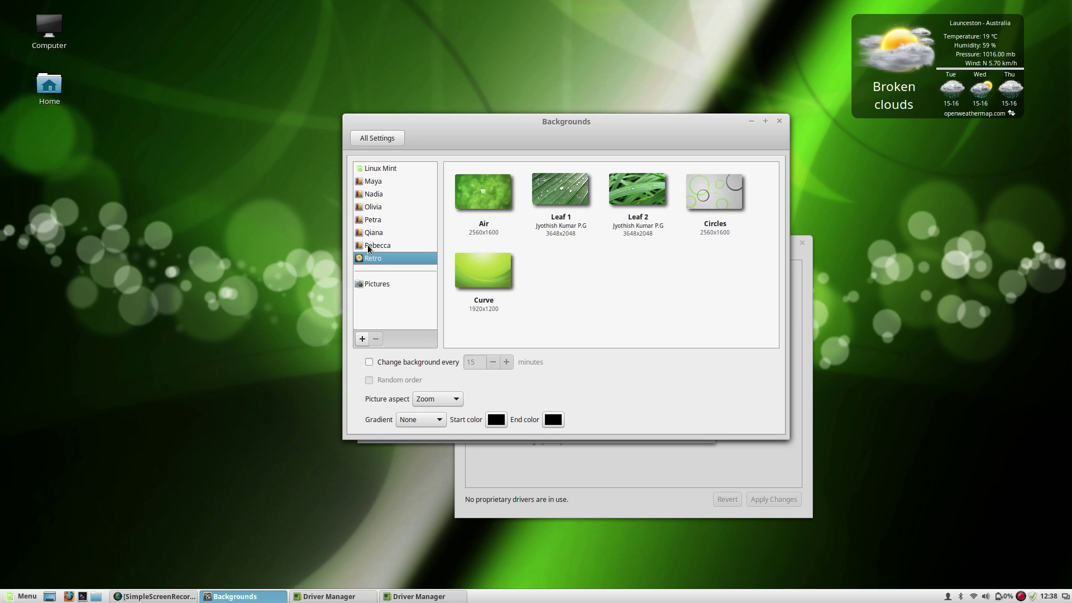
{"action": "left_click", "coordinate": [367, 246]}
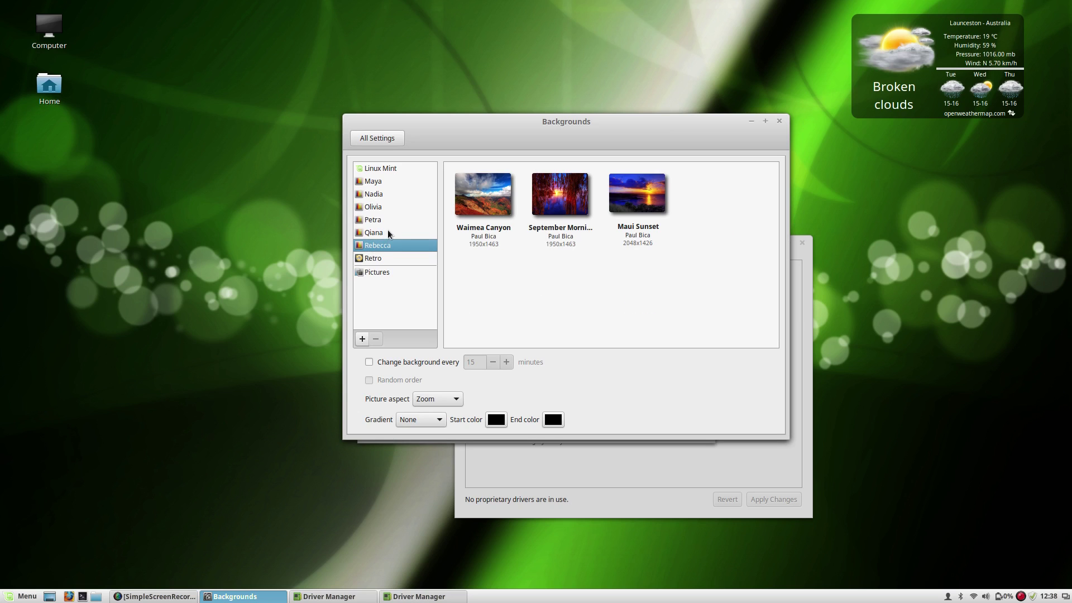
{"action": "left_click", "coordinate": [387, 229]}
{"action": "left_click", "coordinate": [391, 247]}
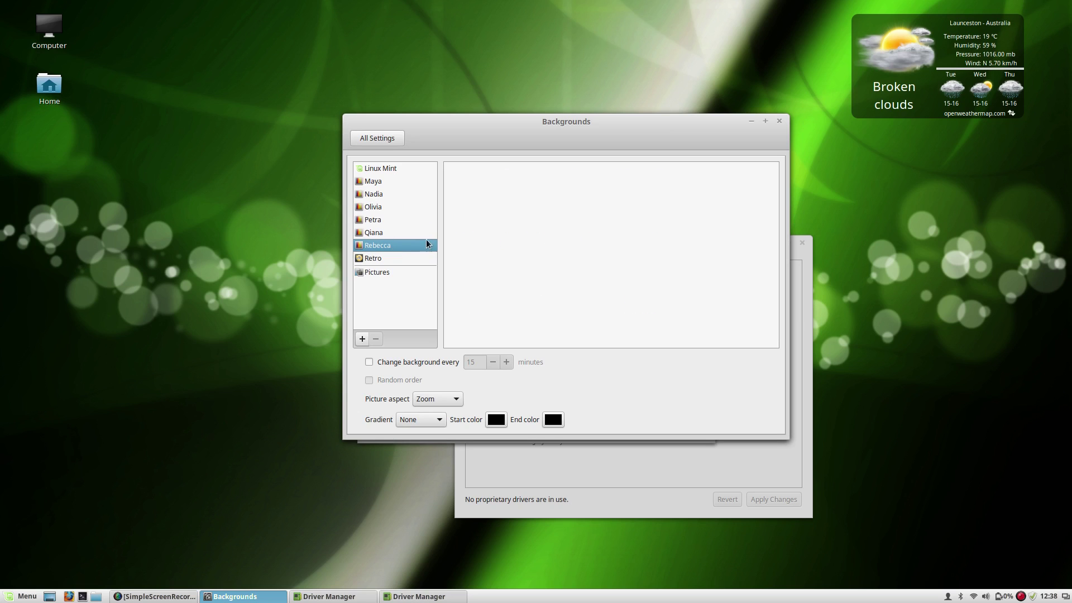
{"action": "left_click", "coordinate": [410, 360]}
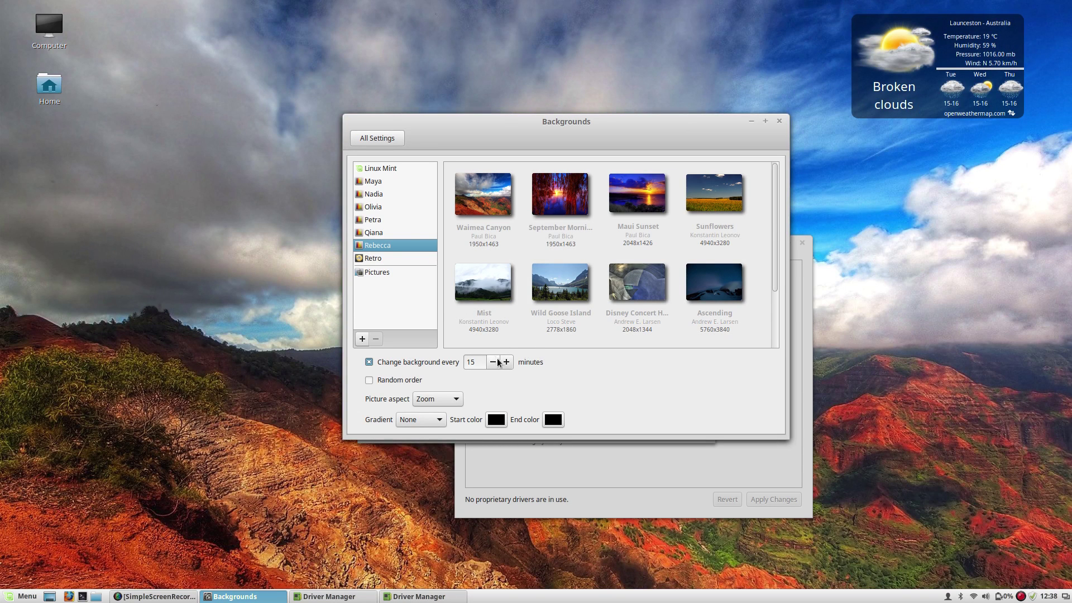
Close the Backgrounds window and the duplicate Driver Manager window.
{"action": "left_click", "coordinate": [779, 121]}
{"action": "left_click_drag", "start_coordinate": [591, 173], "coordinate": [242, 238]}
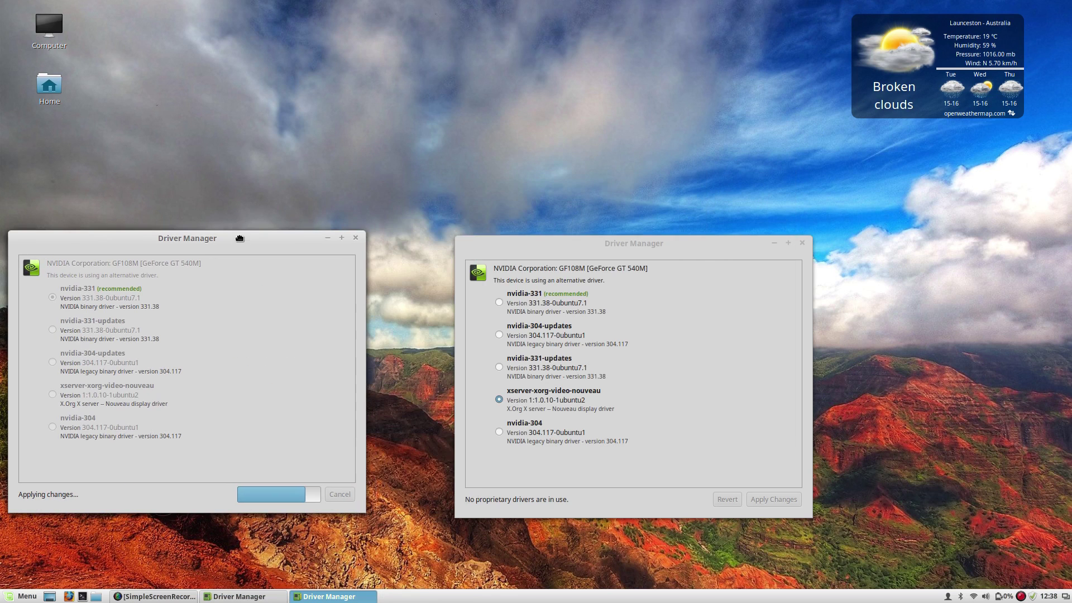
{"action": "left_click", "coordinate": [802, 242]}
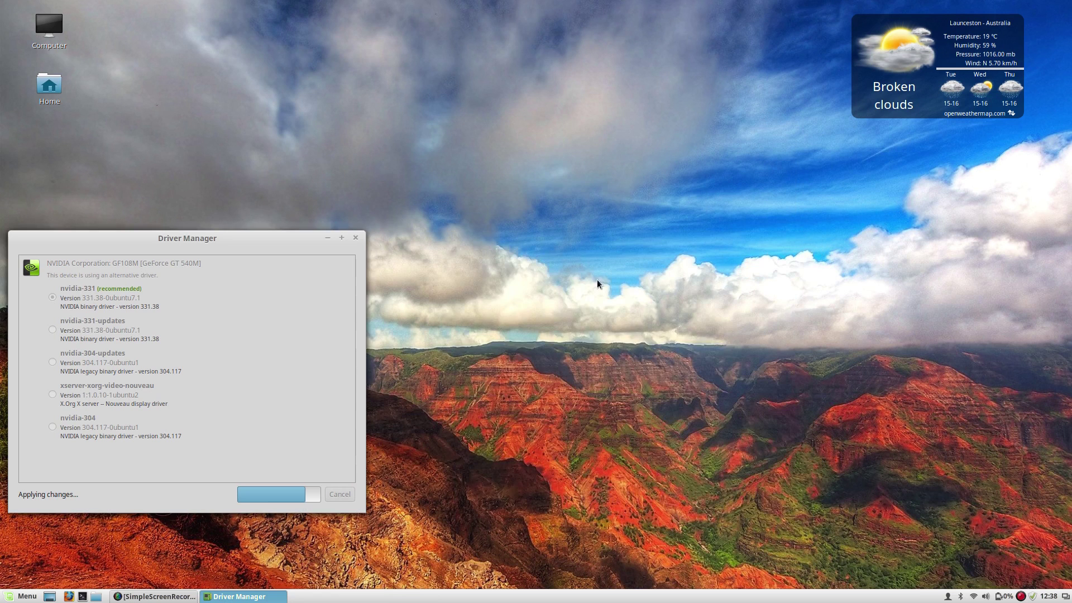
{"action": "left_click_drag", "start_coordinate": [266, 241], "coordinate": [687, 278]}
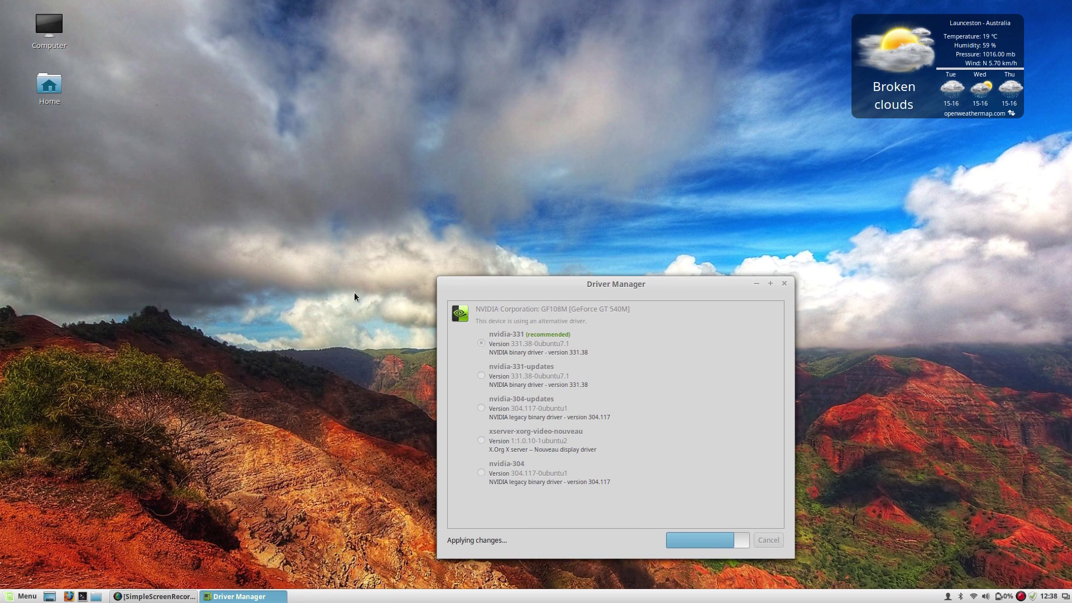
Centre the remaining Driver Manager window on screen while nvidia-331 is applied.
{"action": "left_click", "coordinate": [3, 596]}
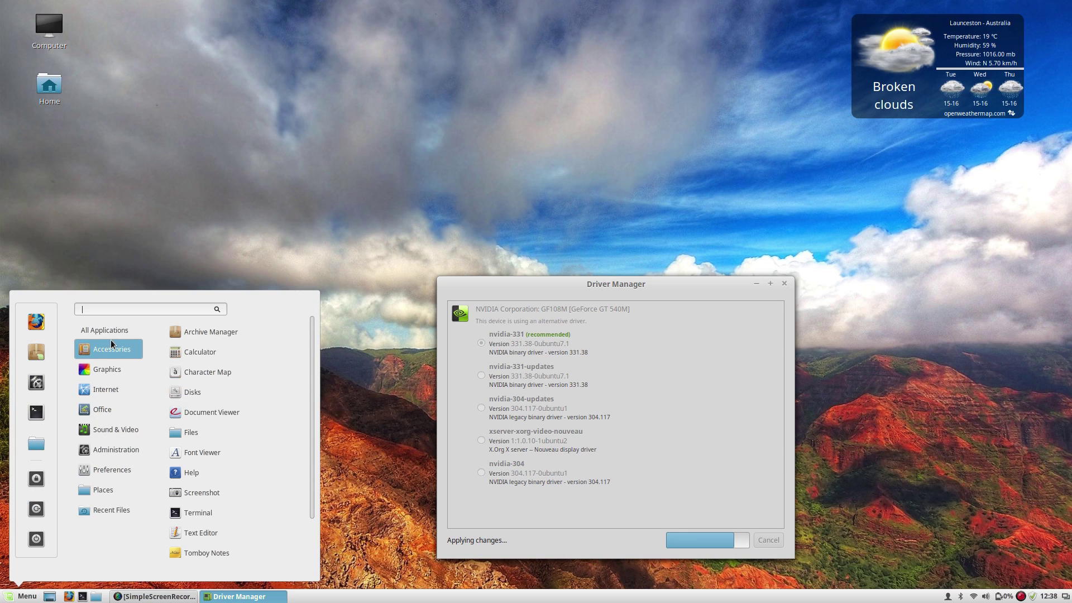
{"action": "left_click", "coordinate": [604, 283]}
{"action": "left_click_drag", "start_coordinate": [604, 283], "coordinate": [431, 240]}
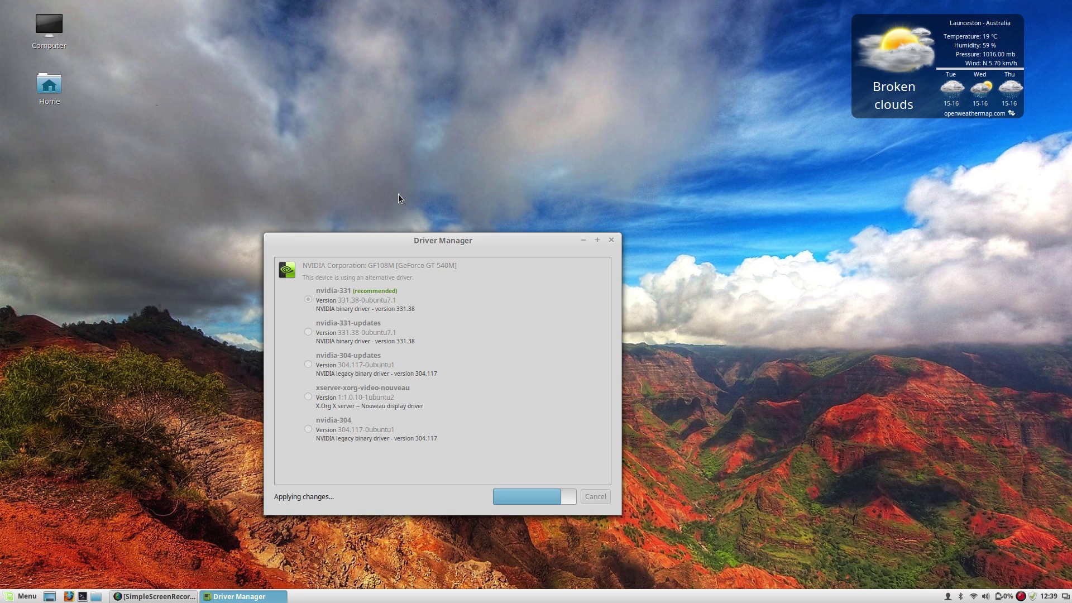
{"action": "left_click_drag", "start_coordinate": [414, 246], "coordinate": [394, 216]}
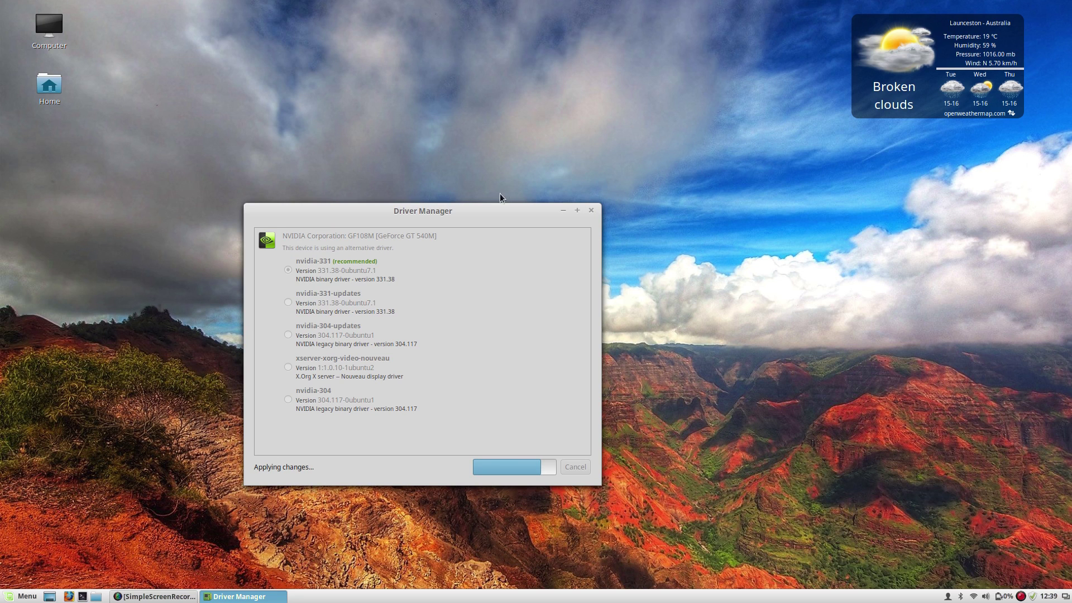
{"action": "left_click_drag", "start_coordinate": [480, 209], "coordinate": [567, 192]}
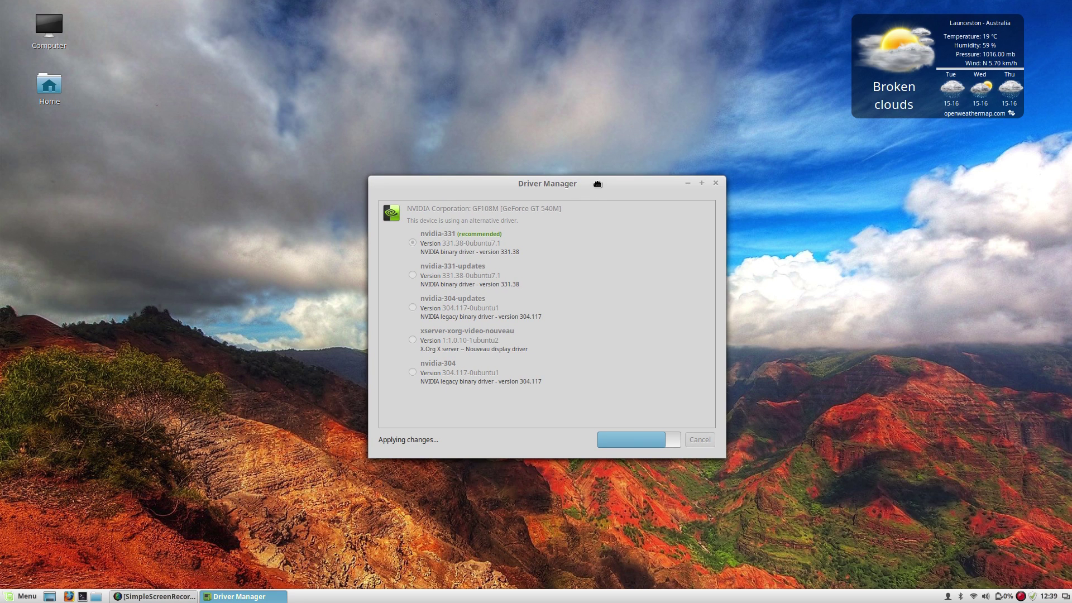
{"action": "left_click_drag", "start_coordinate": [594, 180], "coordinate": [587, 191]}
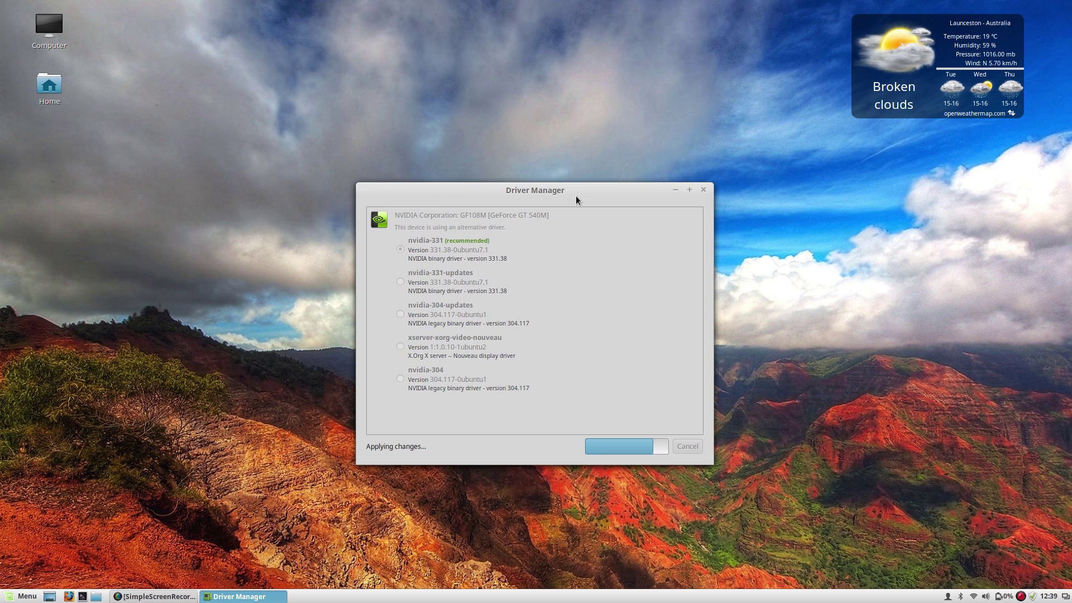
{"action": "left_click_drag", "start_coordinate": [579, 198], "coordinate": [575, 199]}
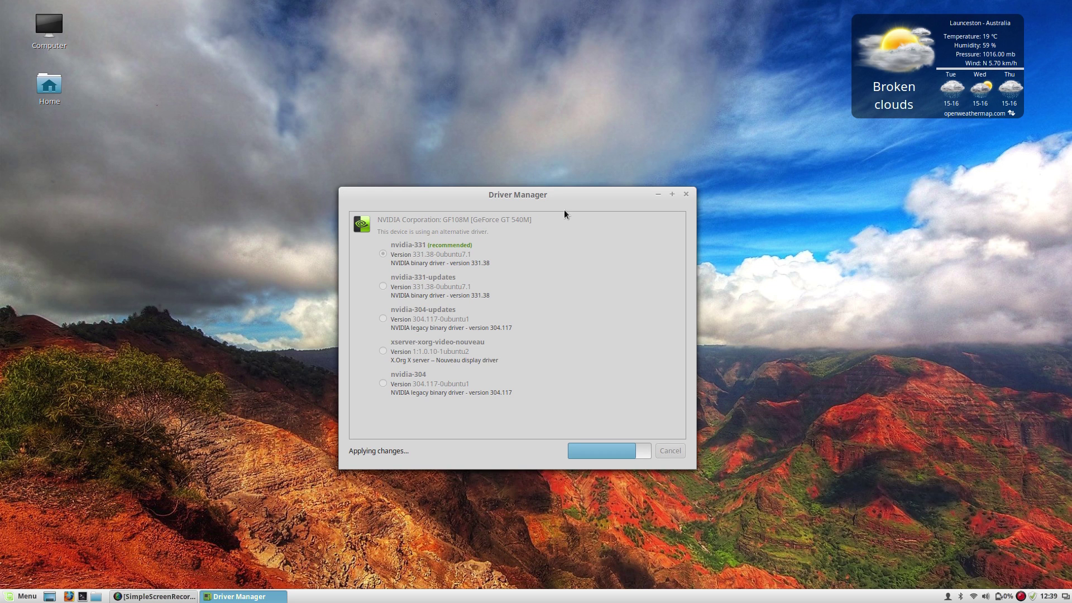
{"action": "left_click_drag", "start_coordinate": [580, 205], "coordinate": [591, 218]}
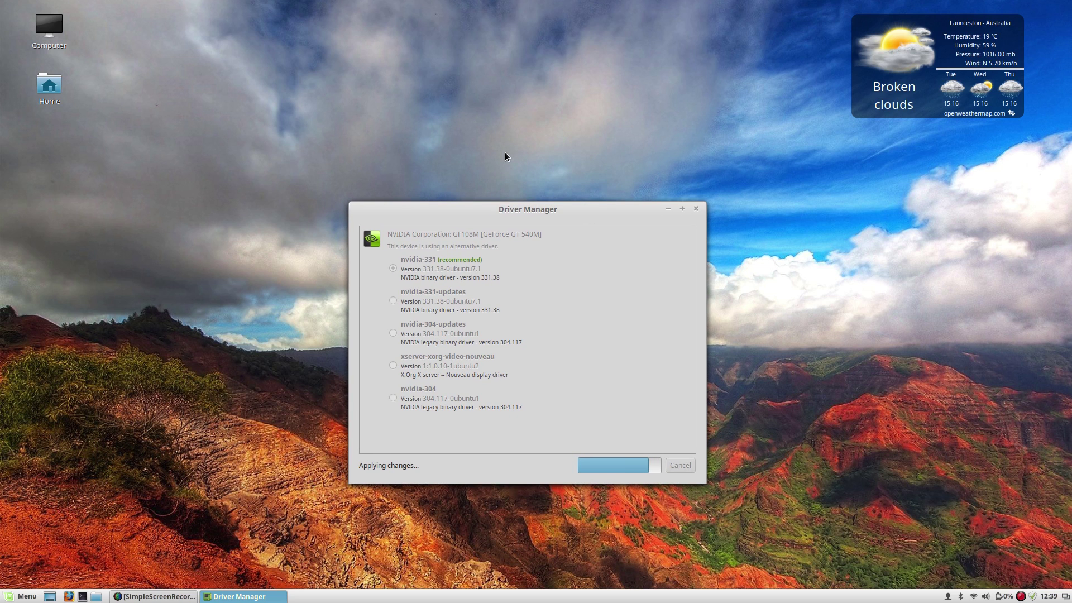
{"action": "left_click_drag", "start_coordinate": [493, 210], "coordinate": [521, 196]}
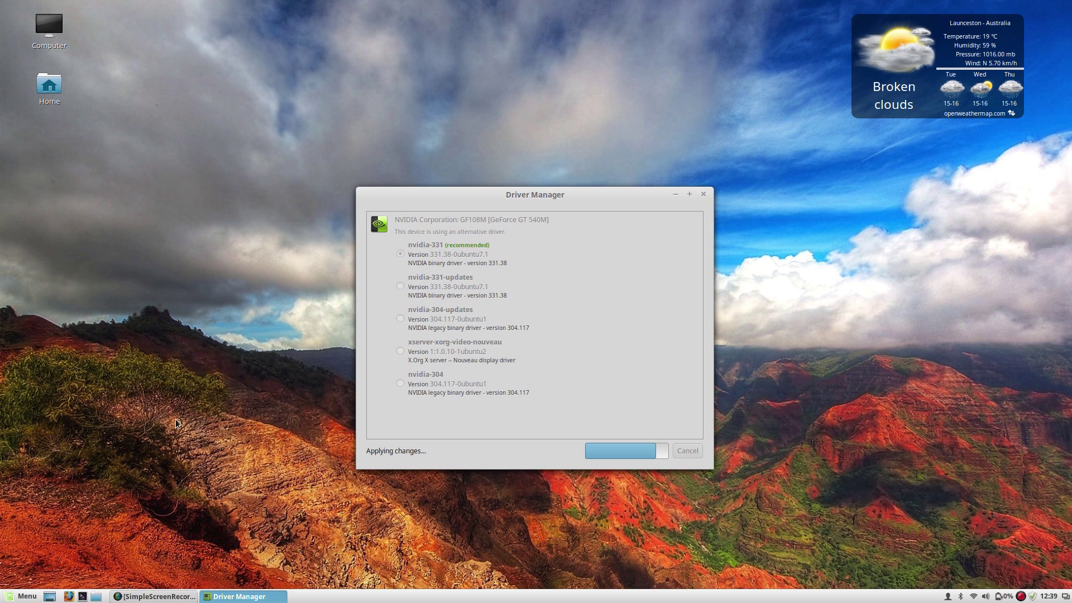
{"action": "left_click_drag", "start_coordinate": [452, 204], "coordinate": [480, 203]}
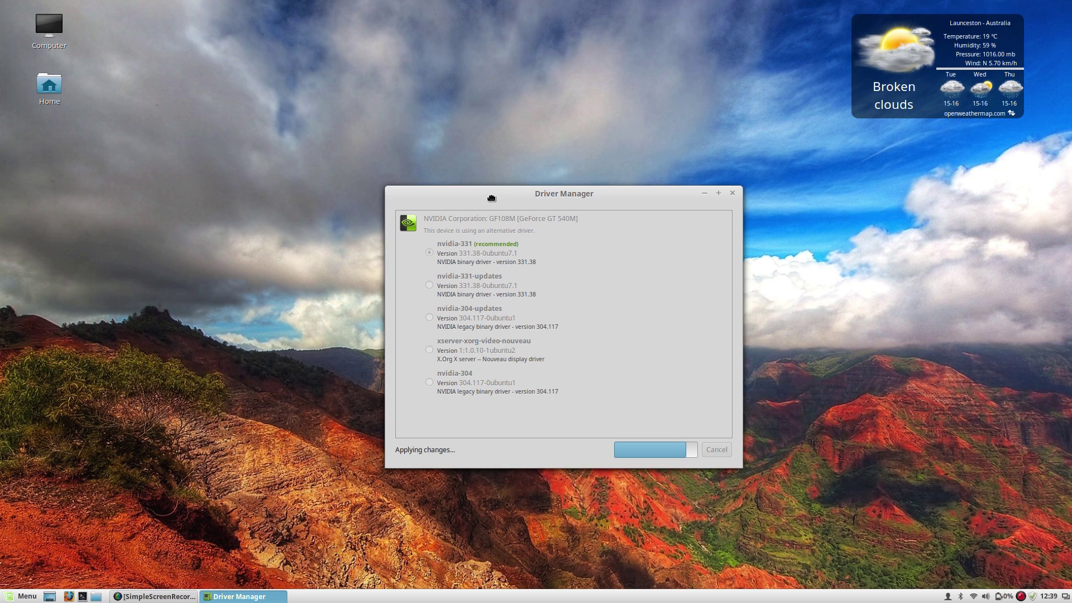
{"action": "left_click_drag", "start_coordinate": [490, 197], "coordinate": [479, 191]}
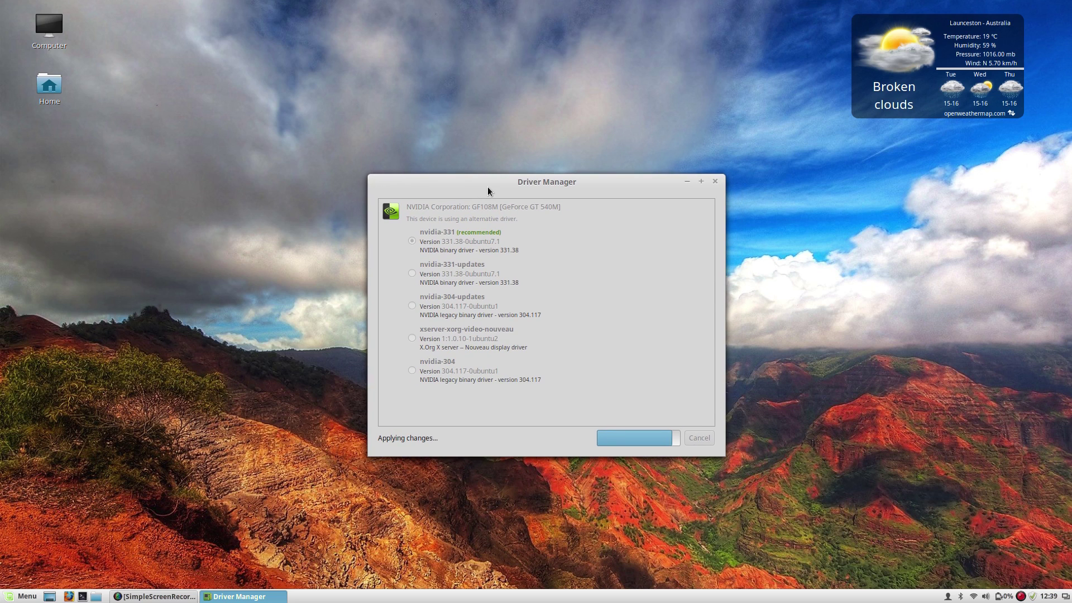